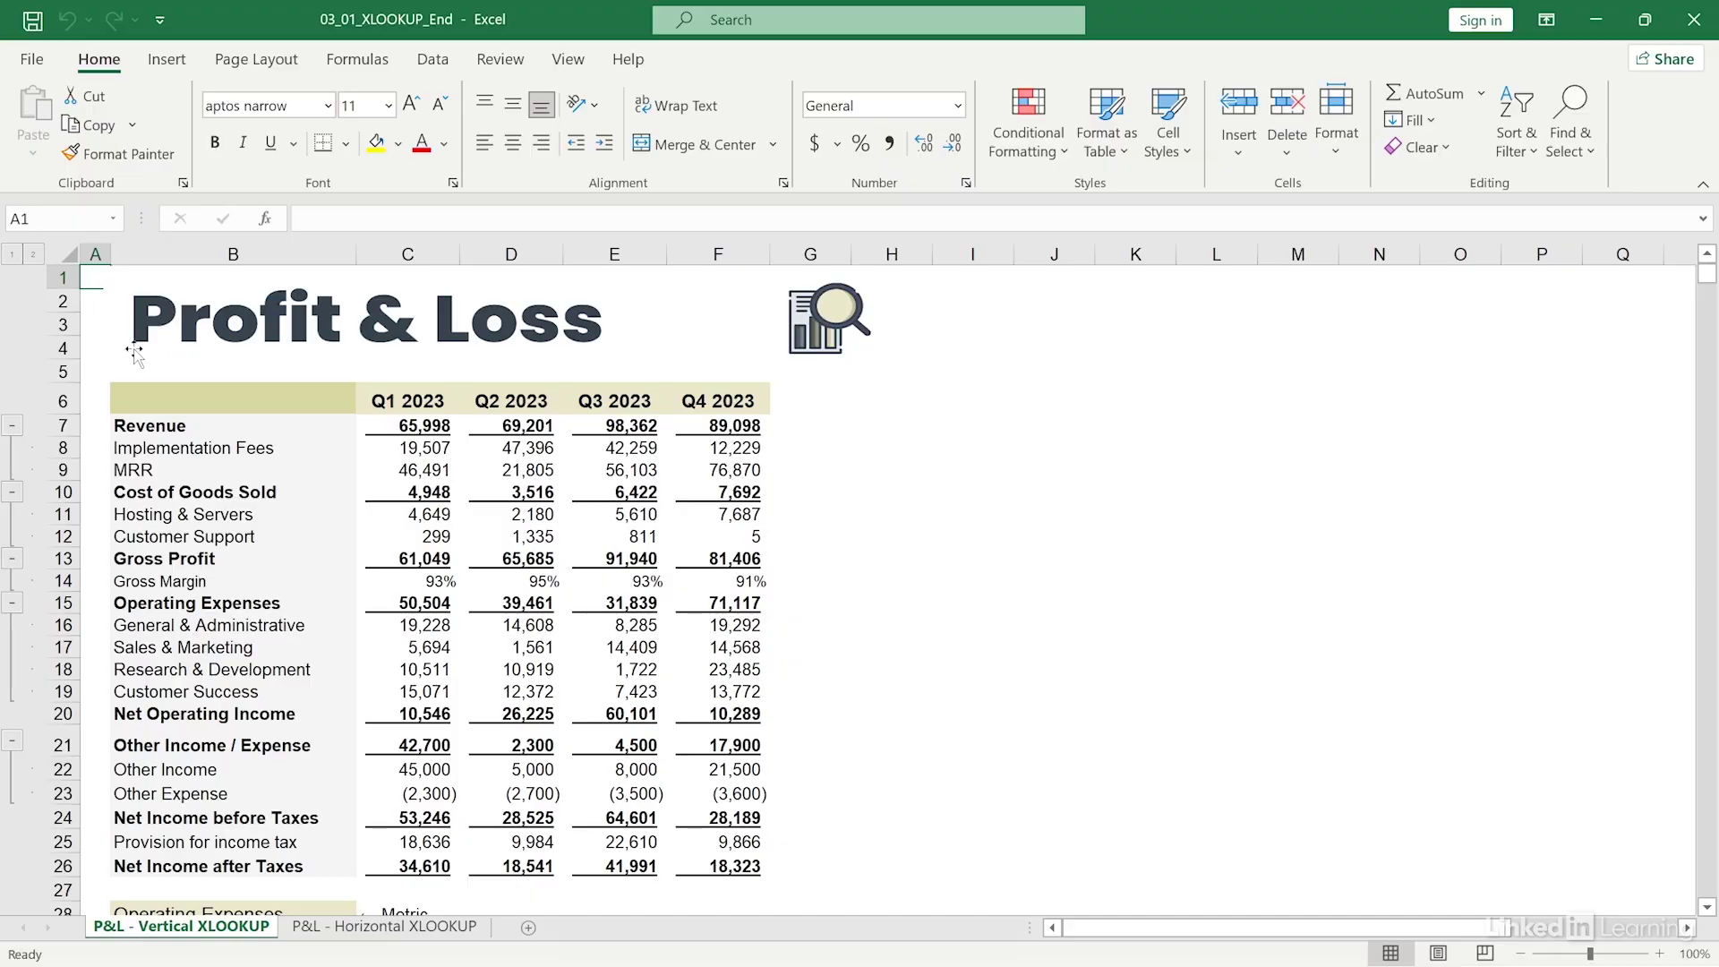
Step: Select the row labels B7:B26 and the quarter headers in row 6 of the finished table
left_click_drag(154, 425, 200, 866)
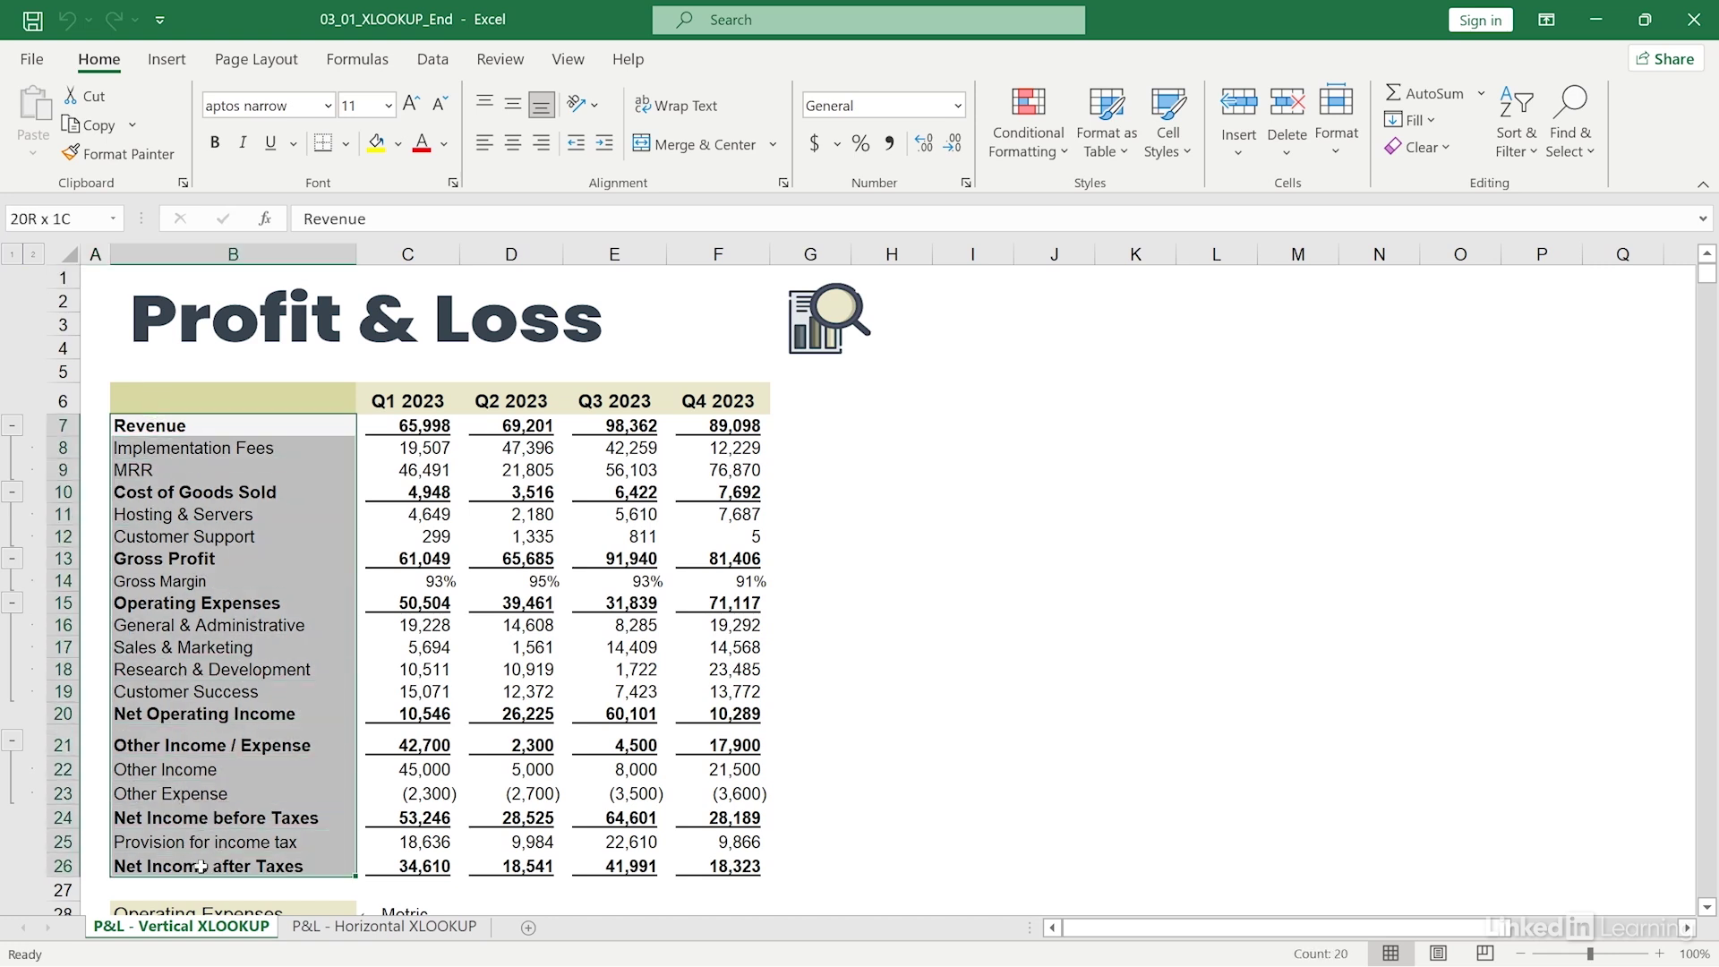
left_click_drag(408, 400, 705, 398)
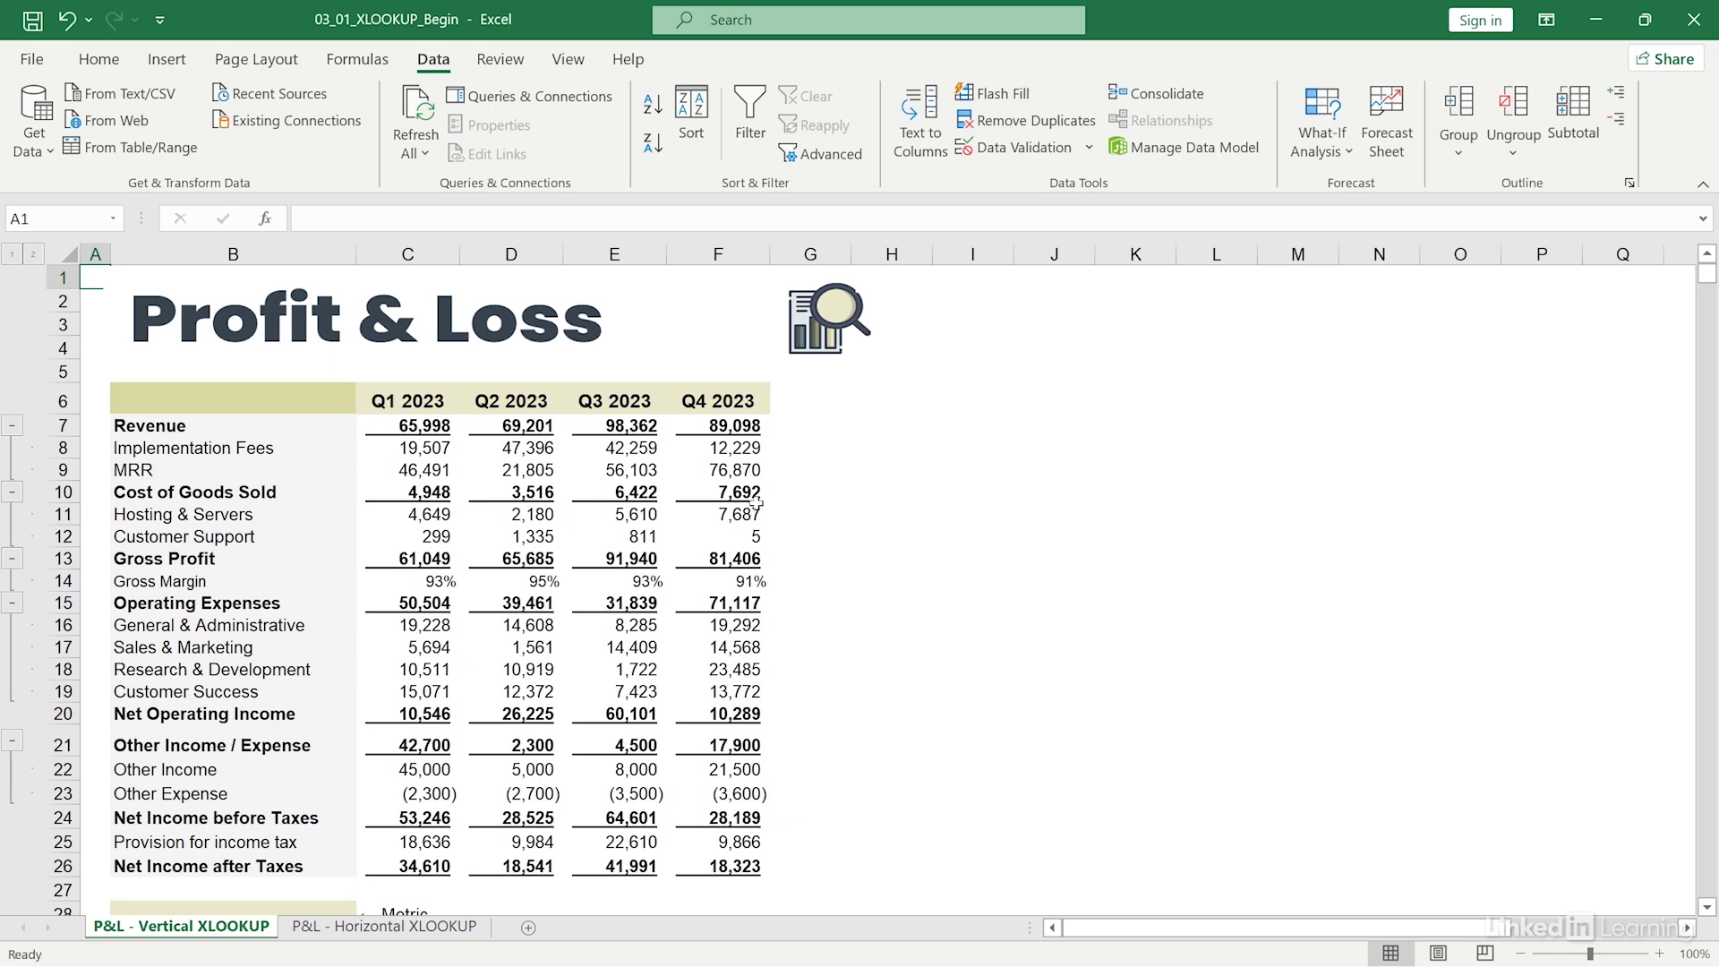
Step: Choose Gross Profit from B28's Metric dropdown, then select B29 for the amount
scroll(537, 626, "down", 3)
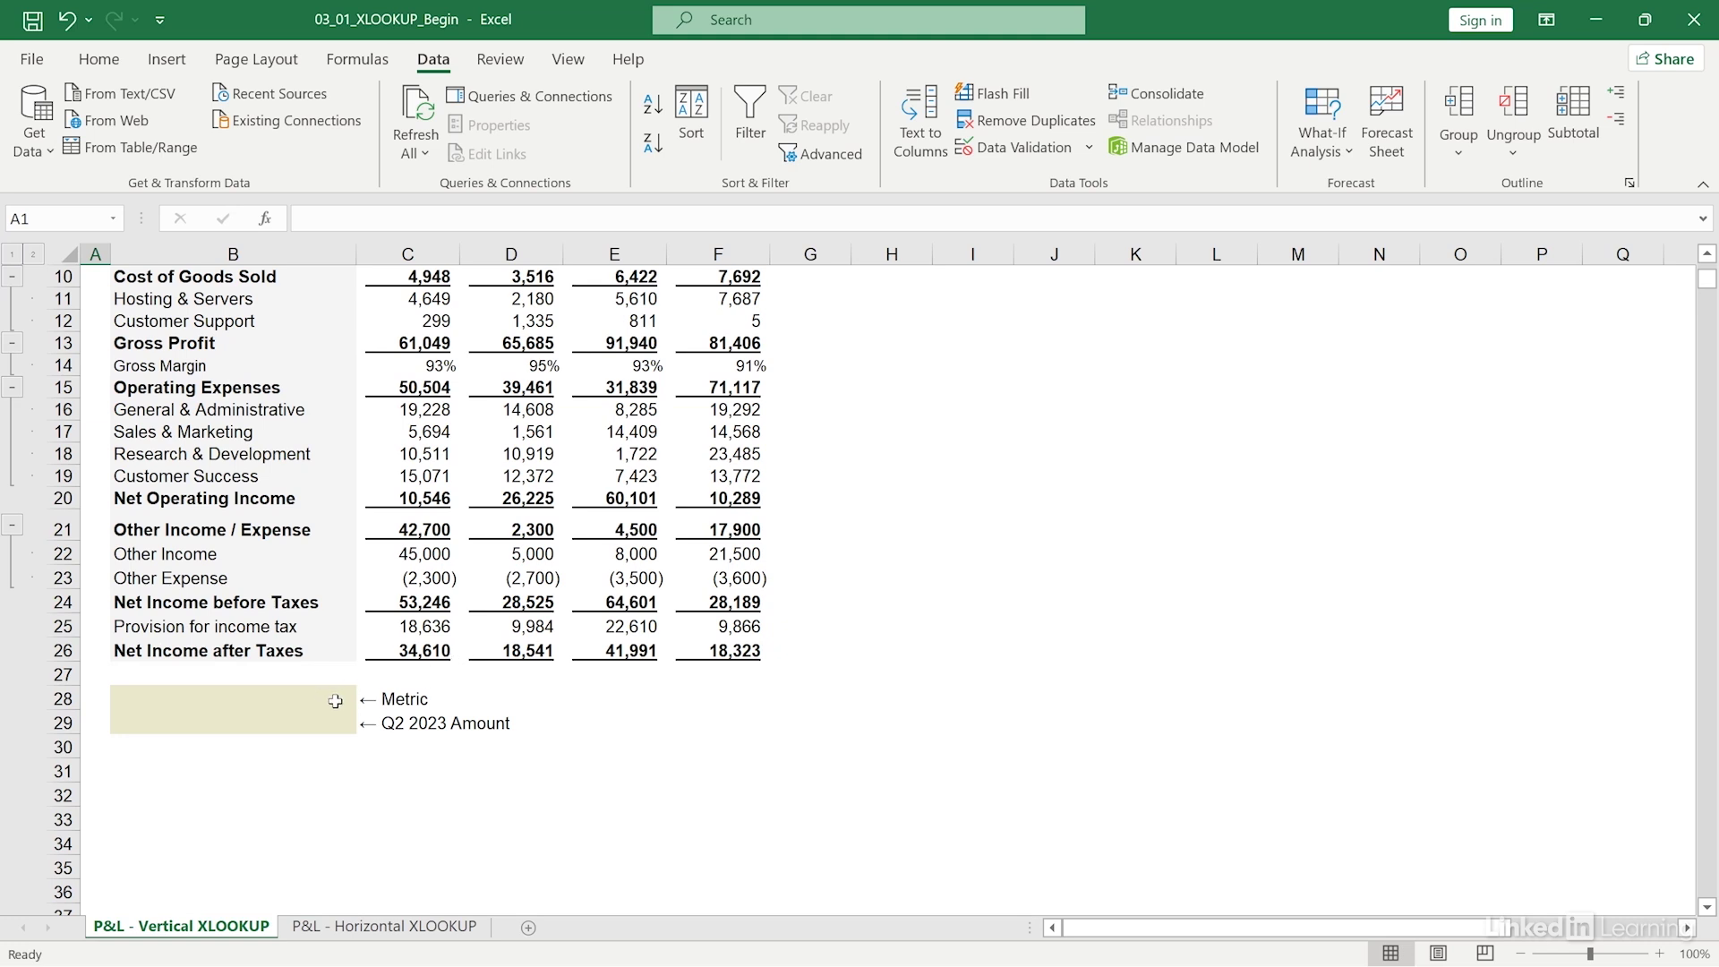
left_click(335, 701)
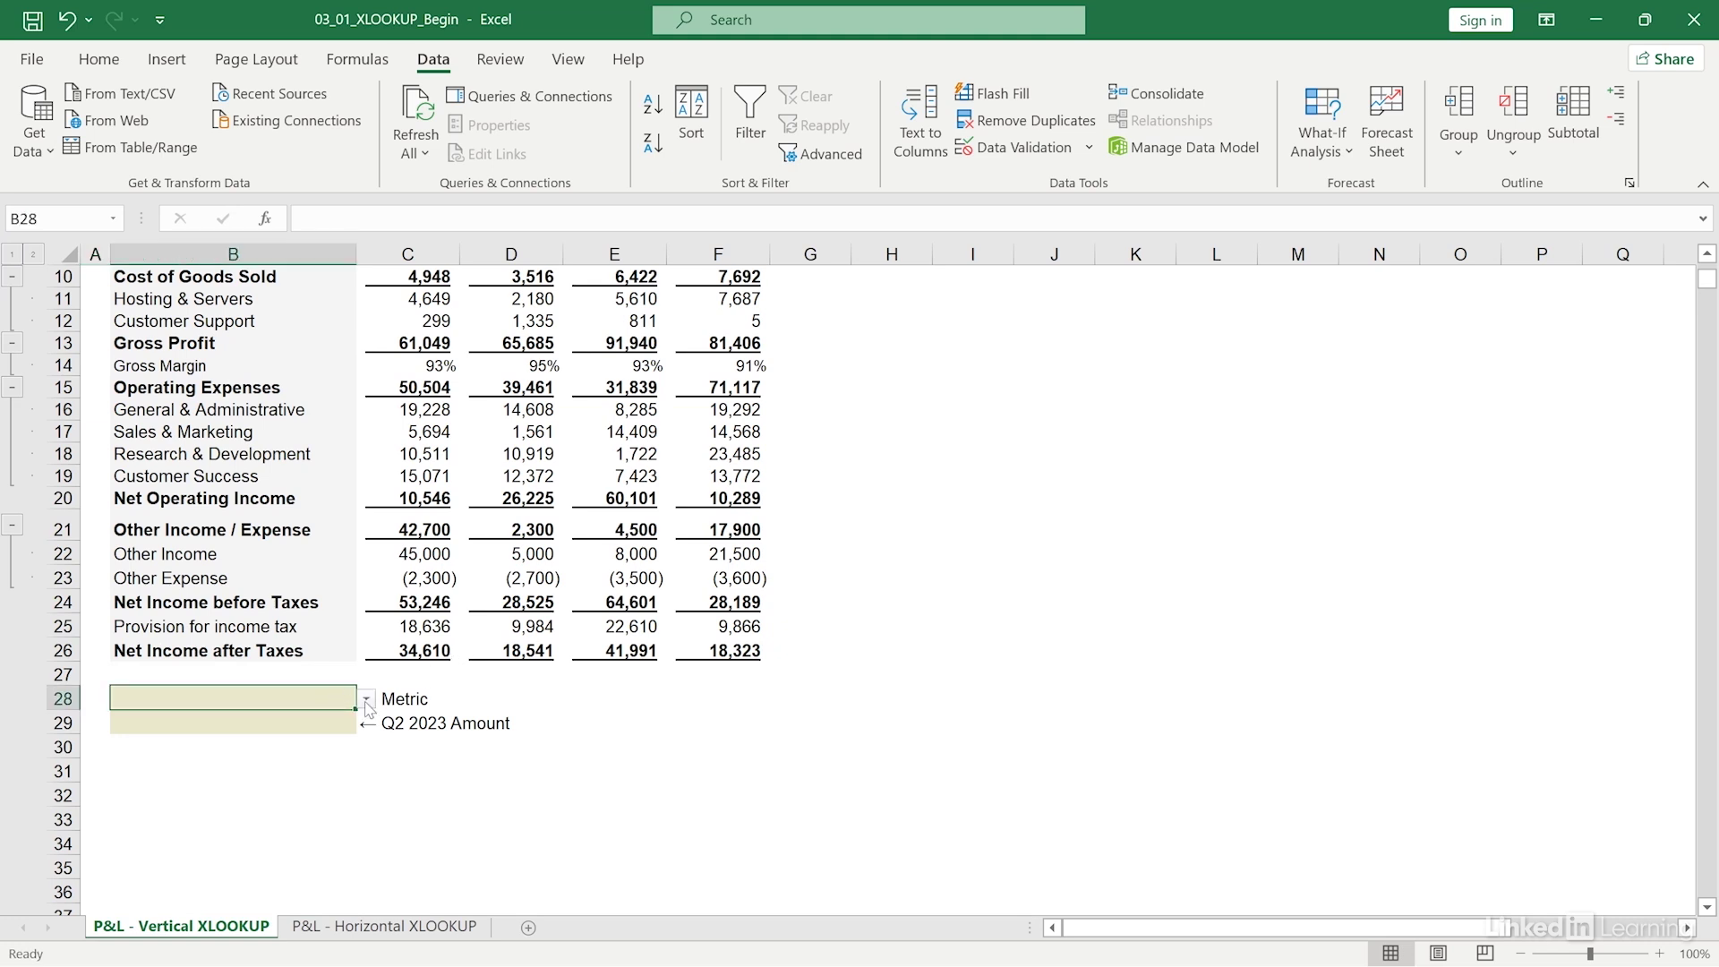
left_click(367, 699)
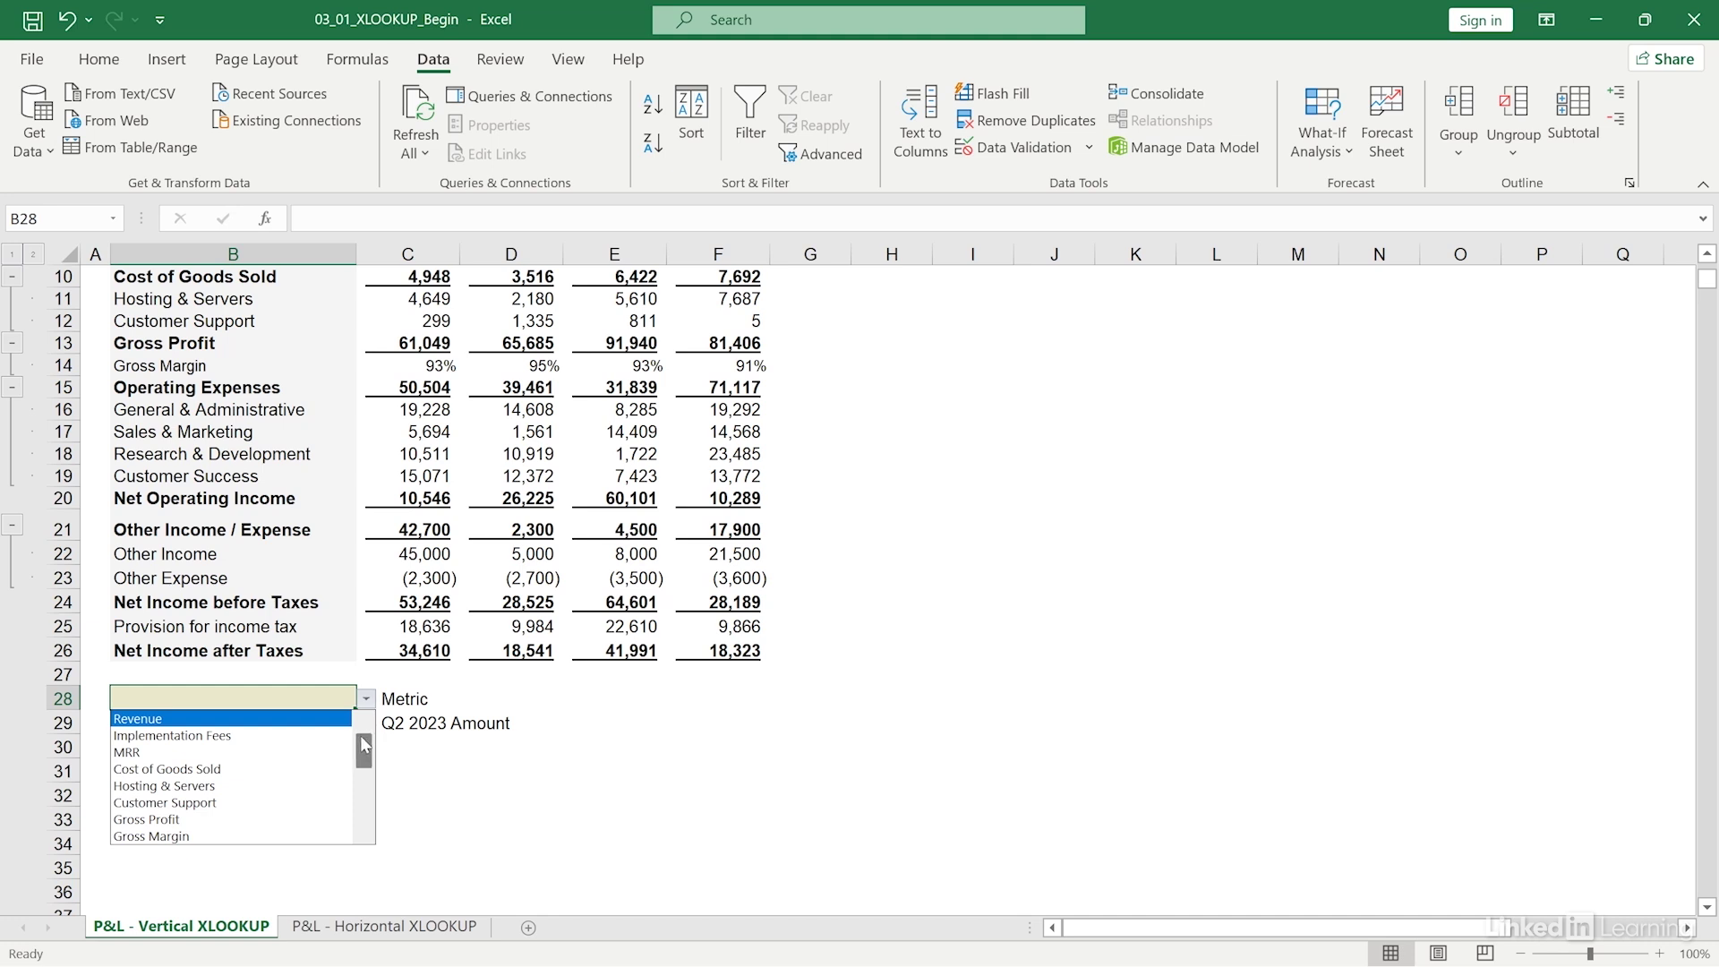
mouse_move(363, 744)
left_mouse_down()
mouse_move(367, 815)
mouse_move(367, 744)
left_mouse_up()
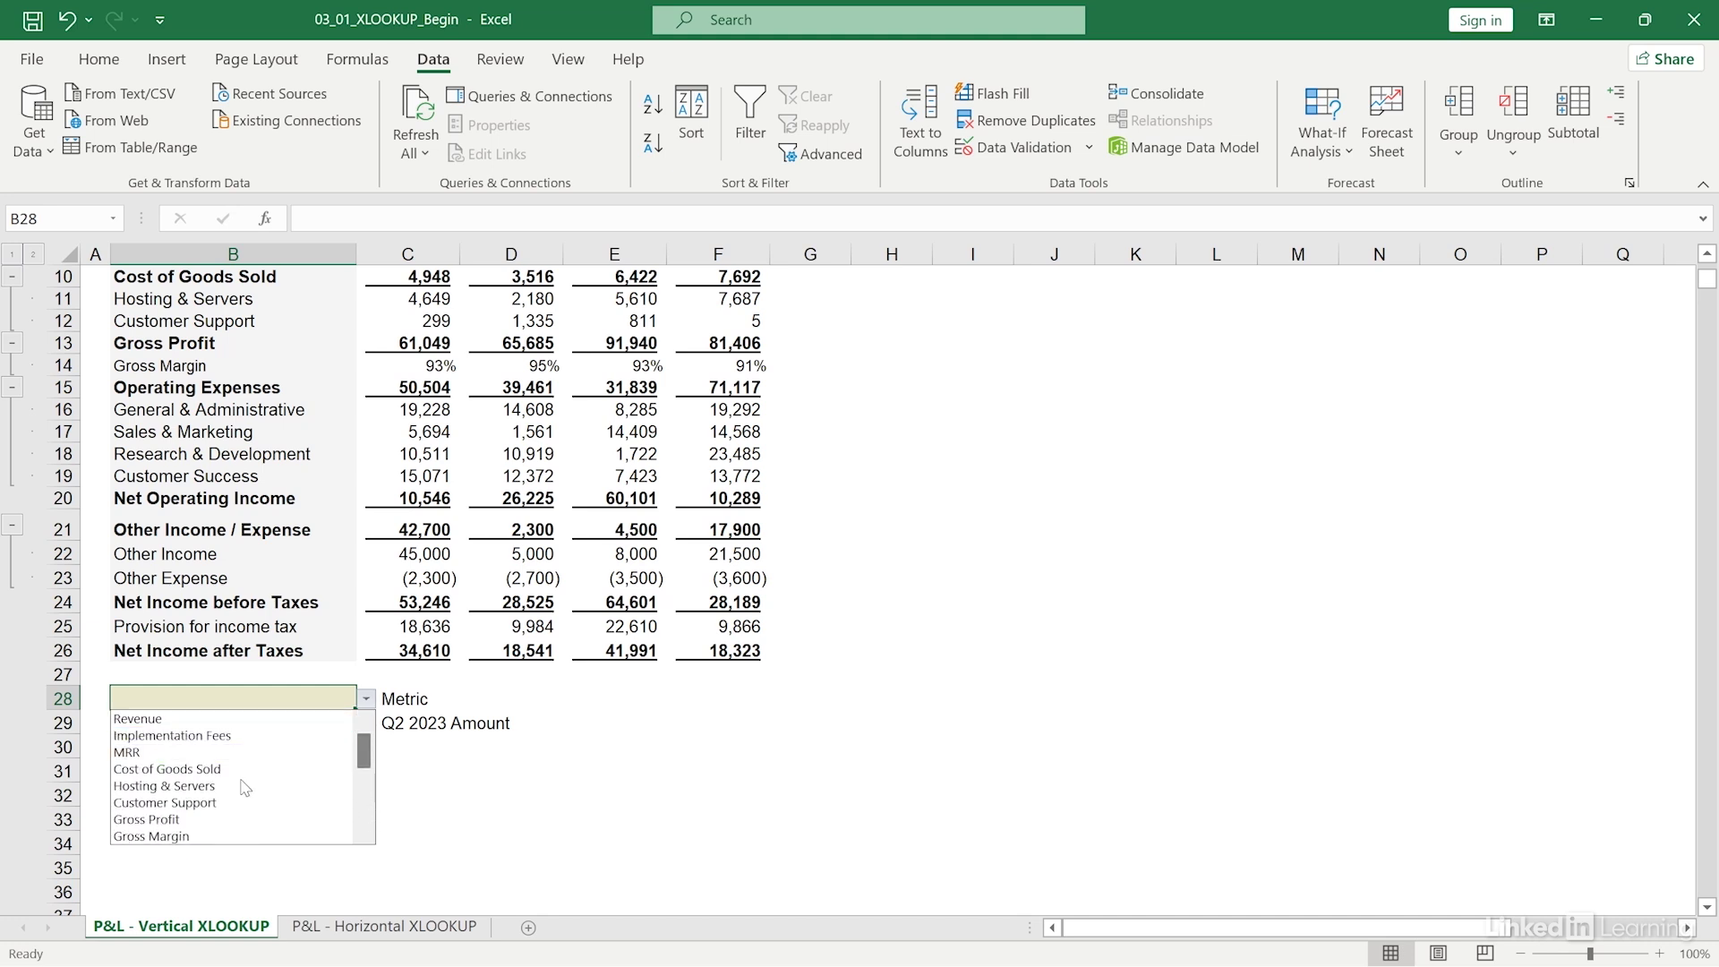
left_click(201, 819)
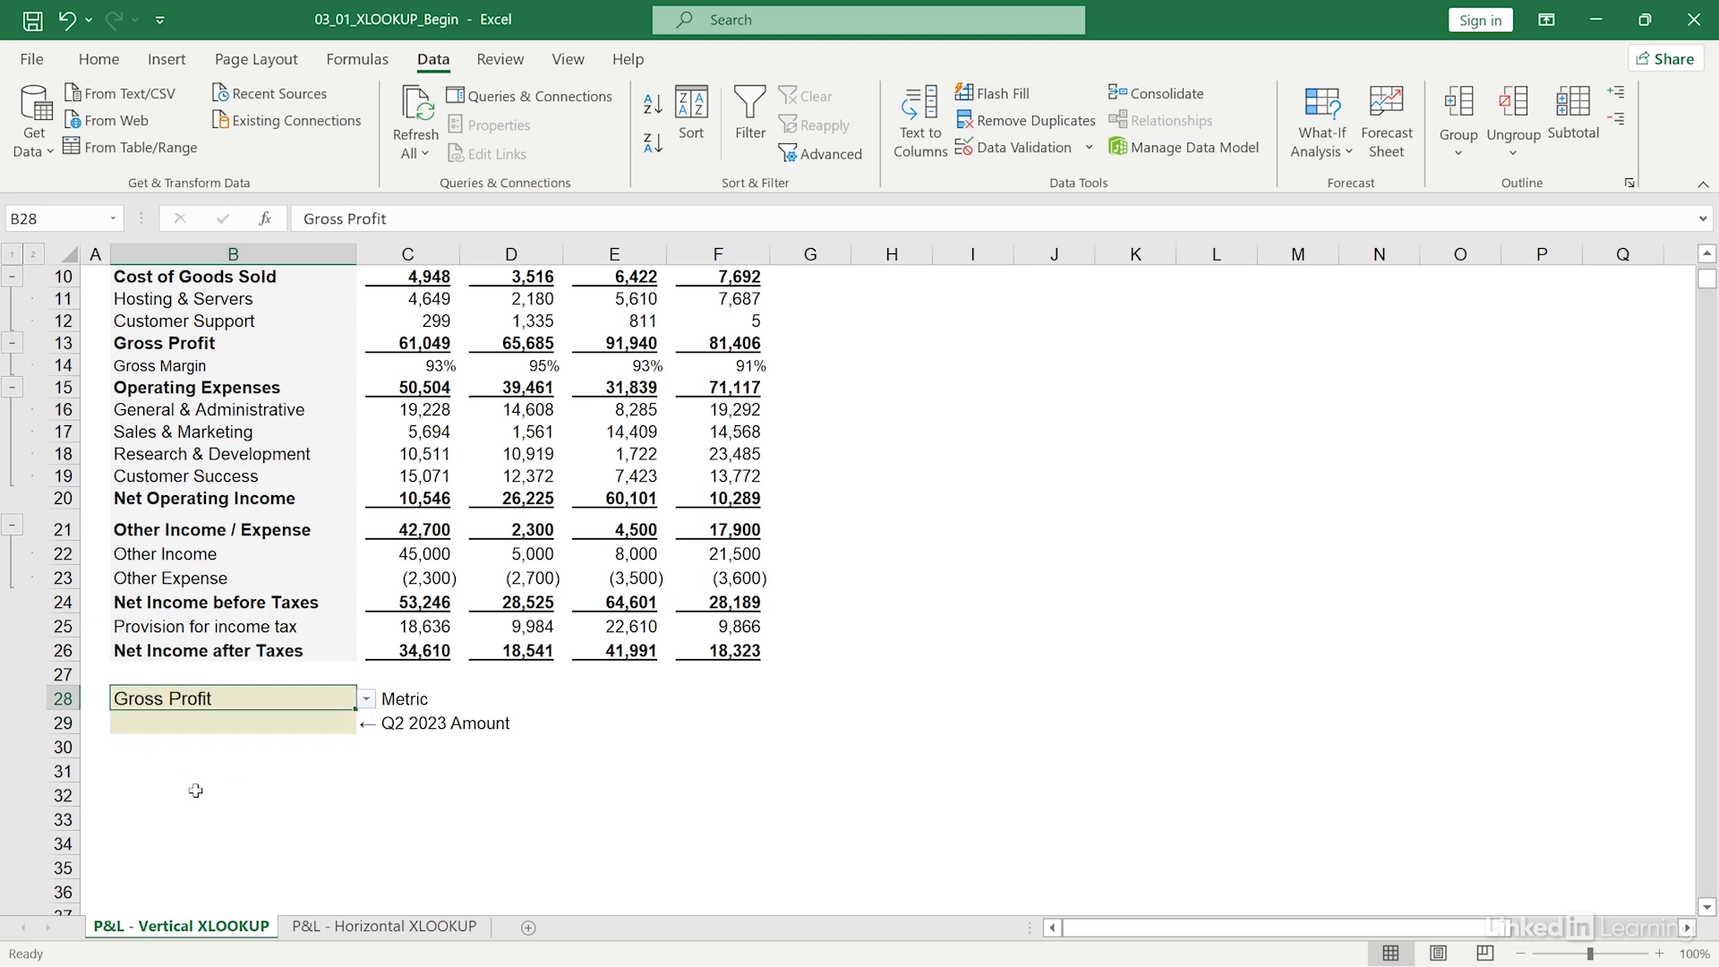
left_click(171, 730)
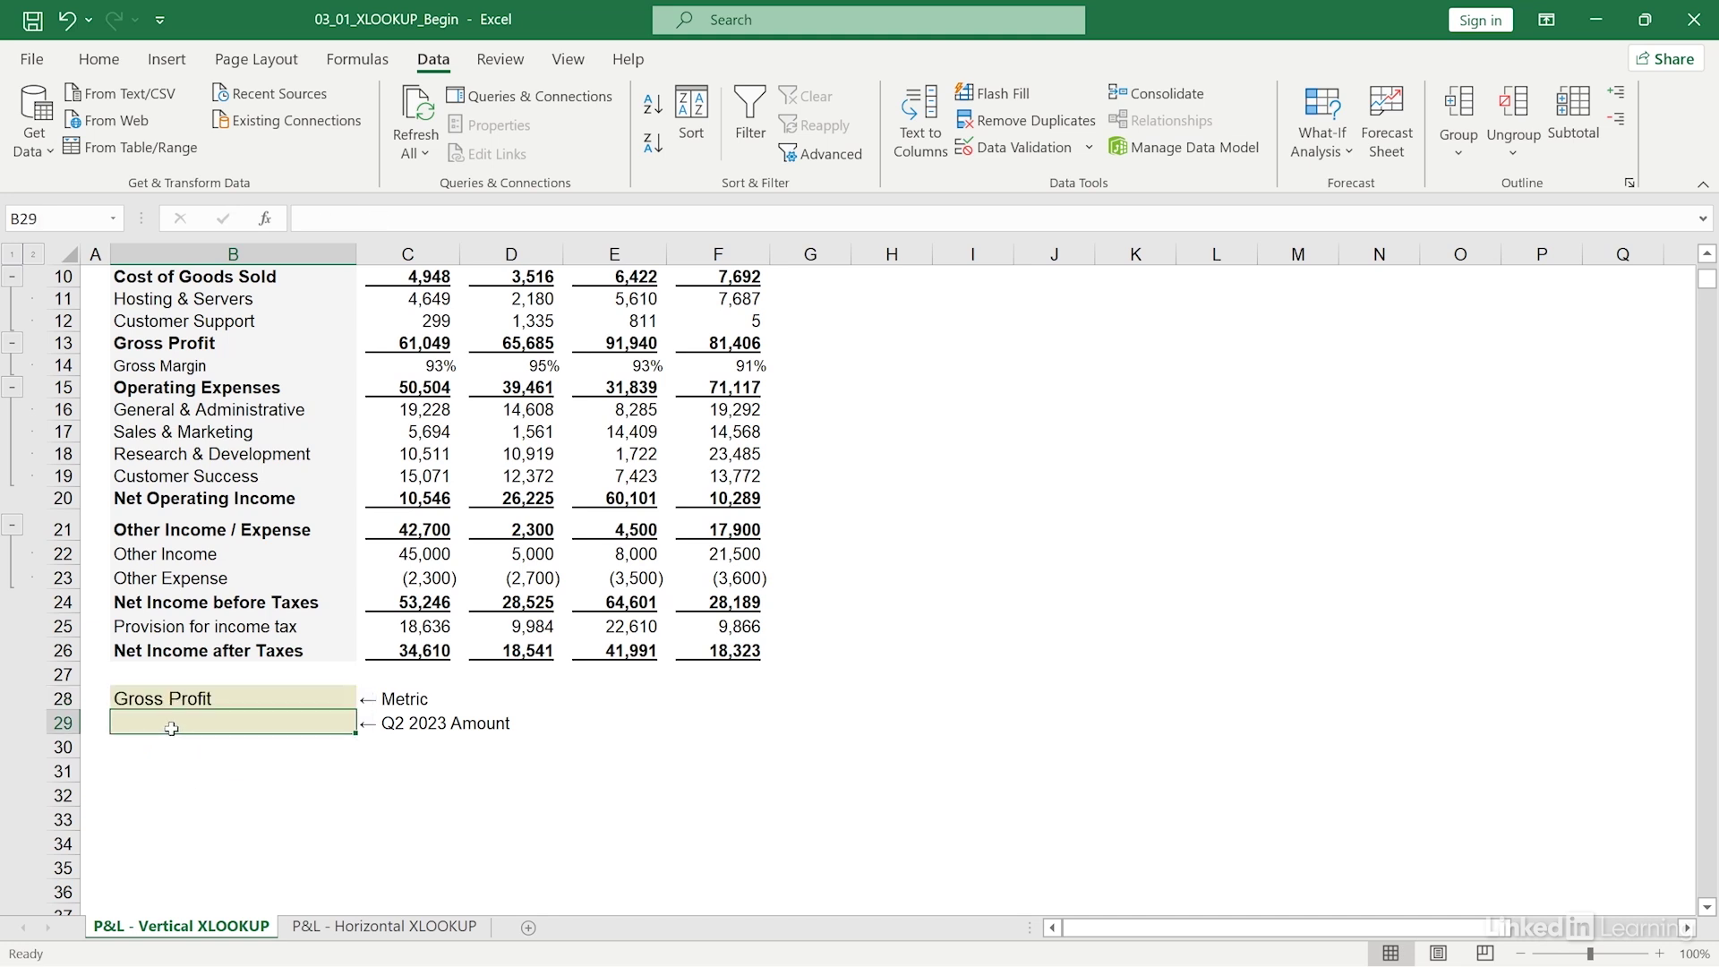
Step: Begin B29's formula as =xlookup(B28, with the row labels B7:B26 as lookup range
type("=xlo")
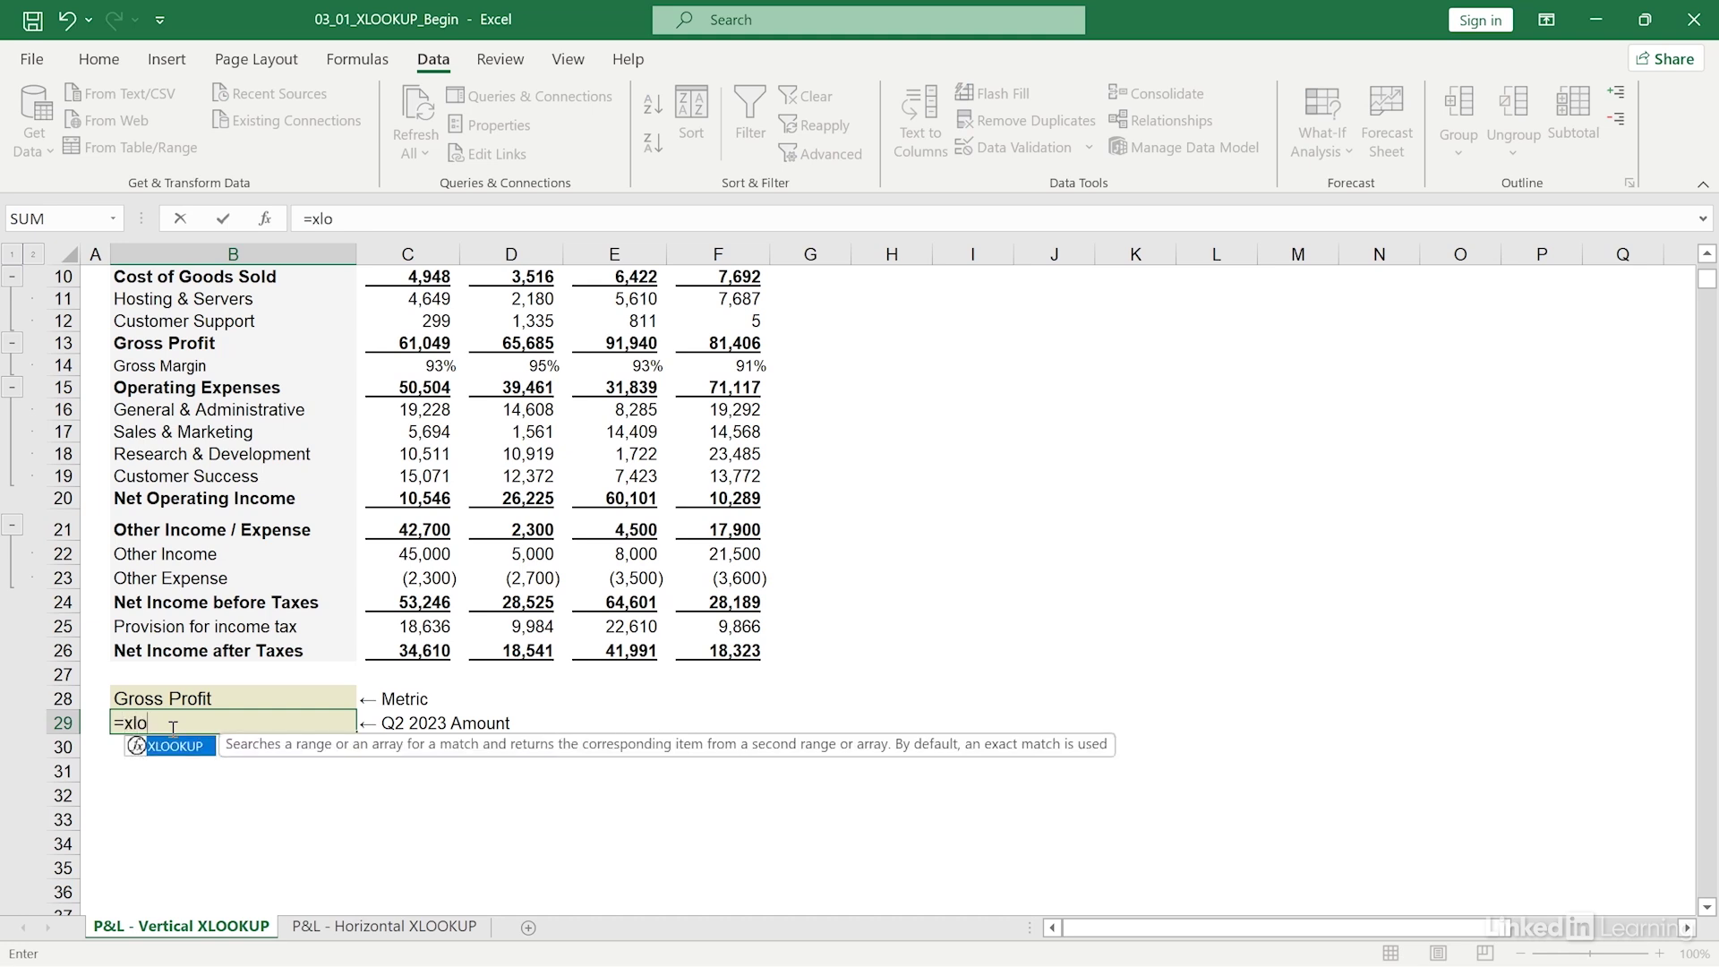
type("okup(")
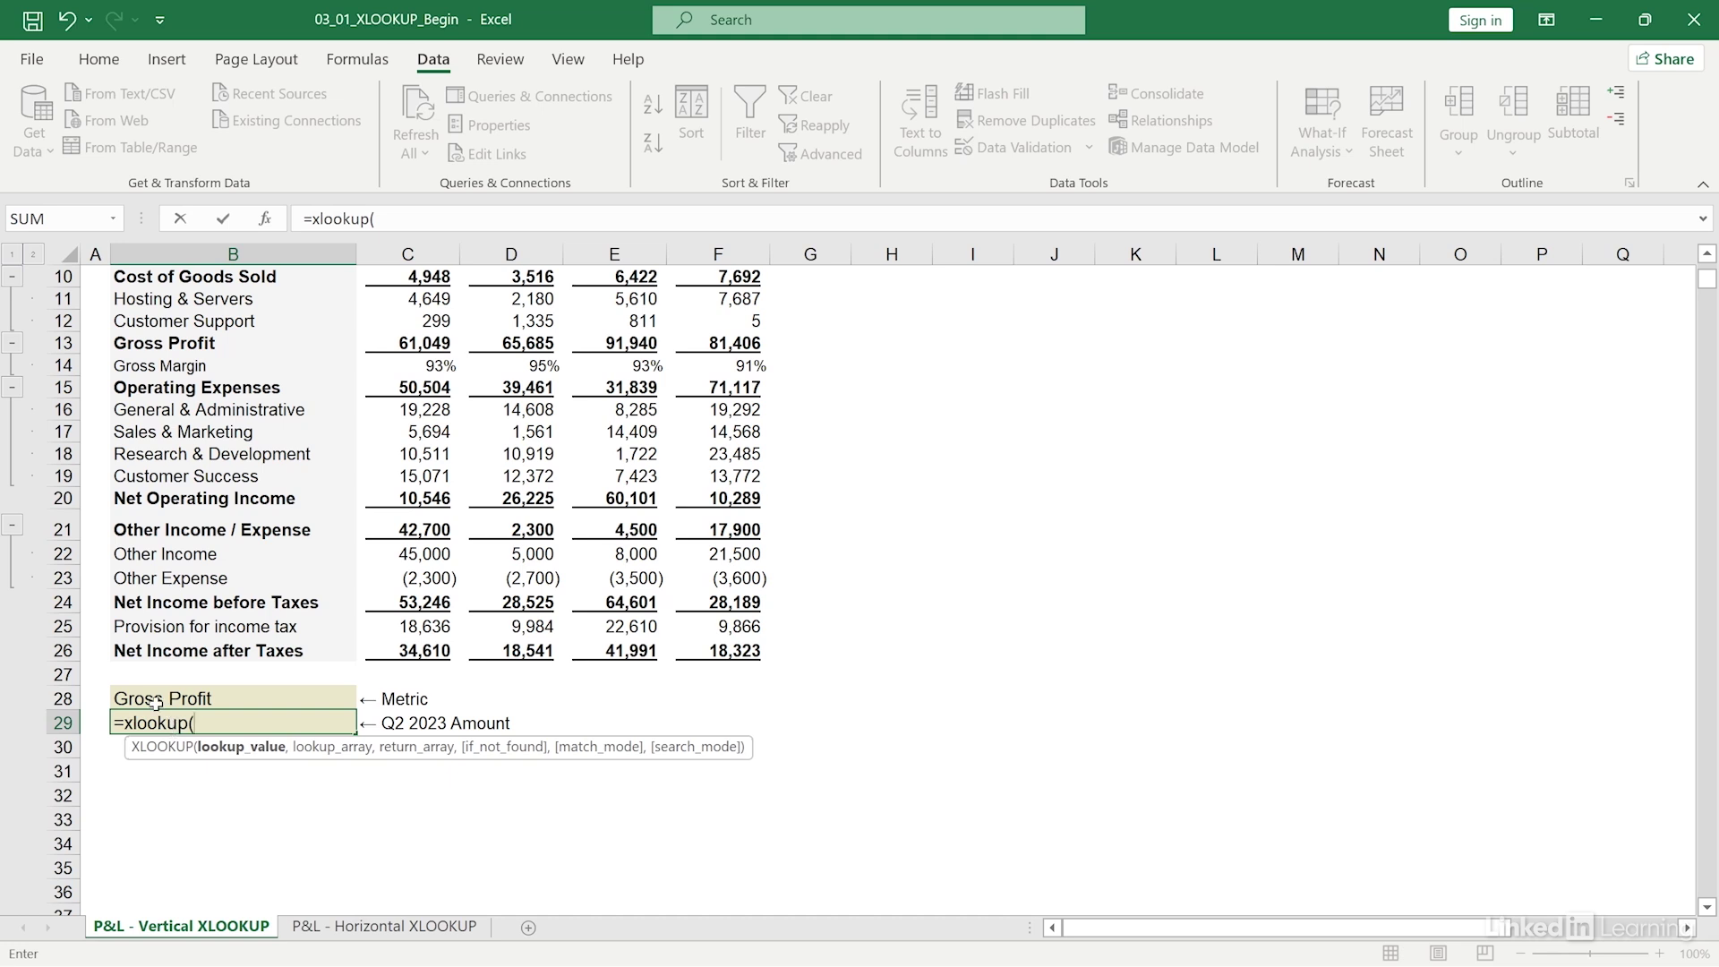
left_click(159, 692)
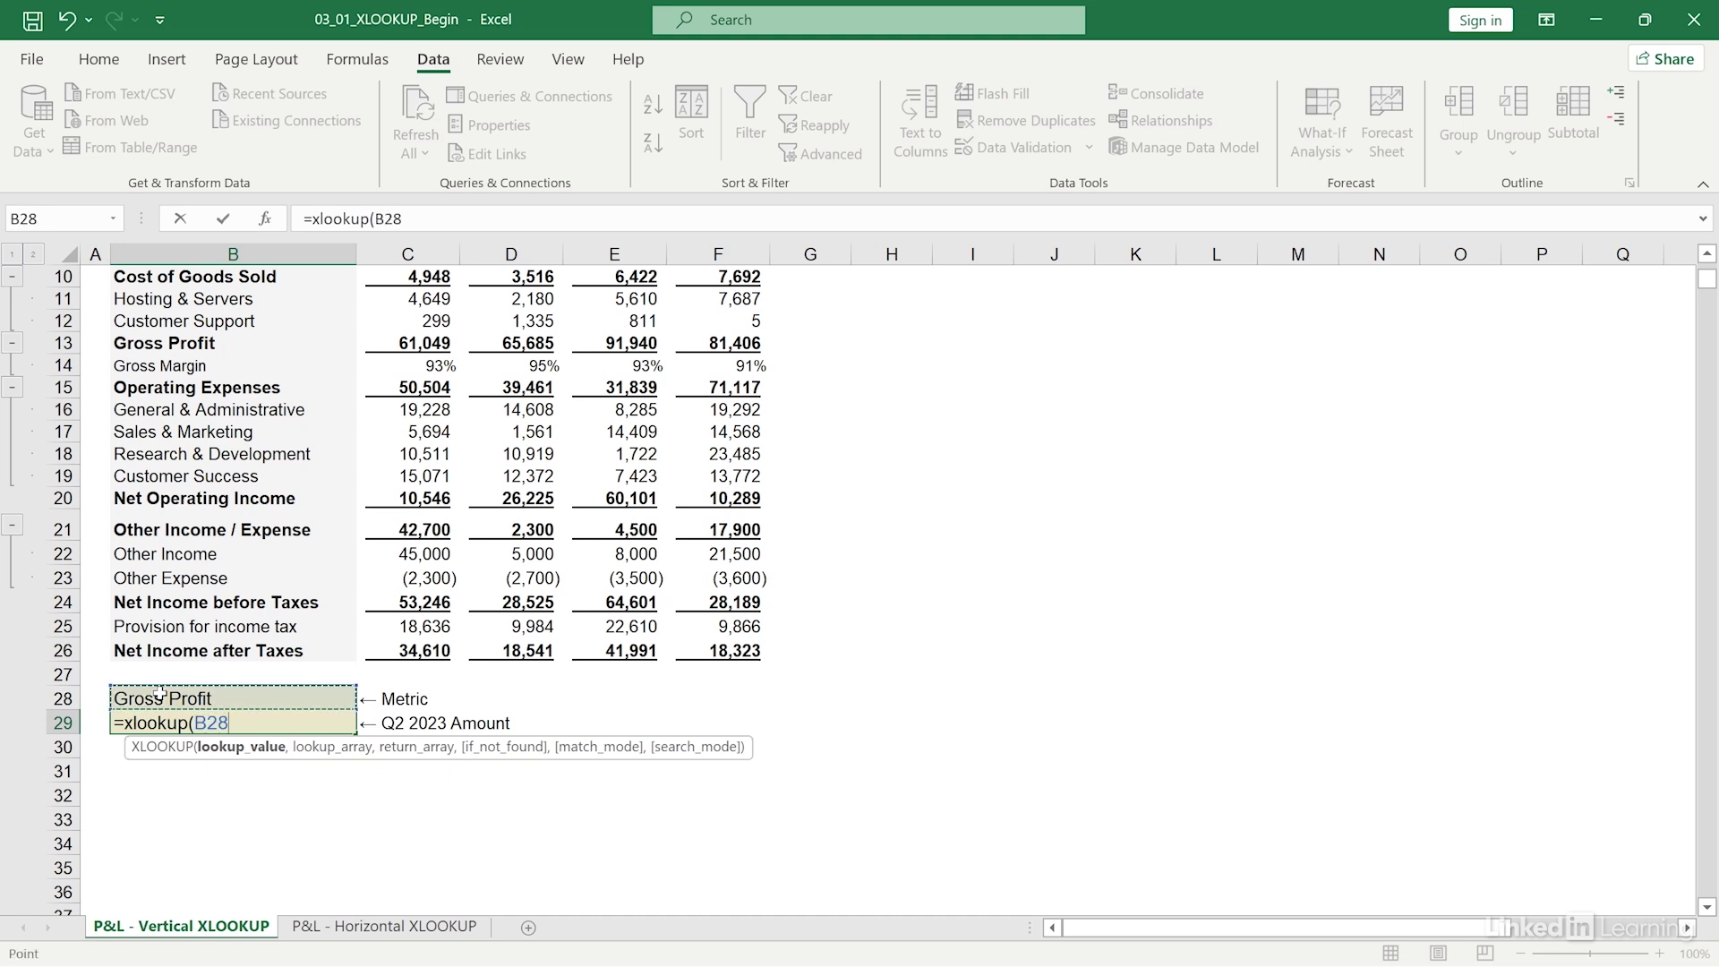
type(",")
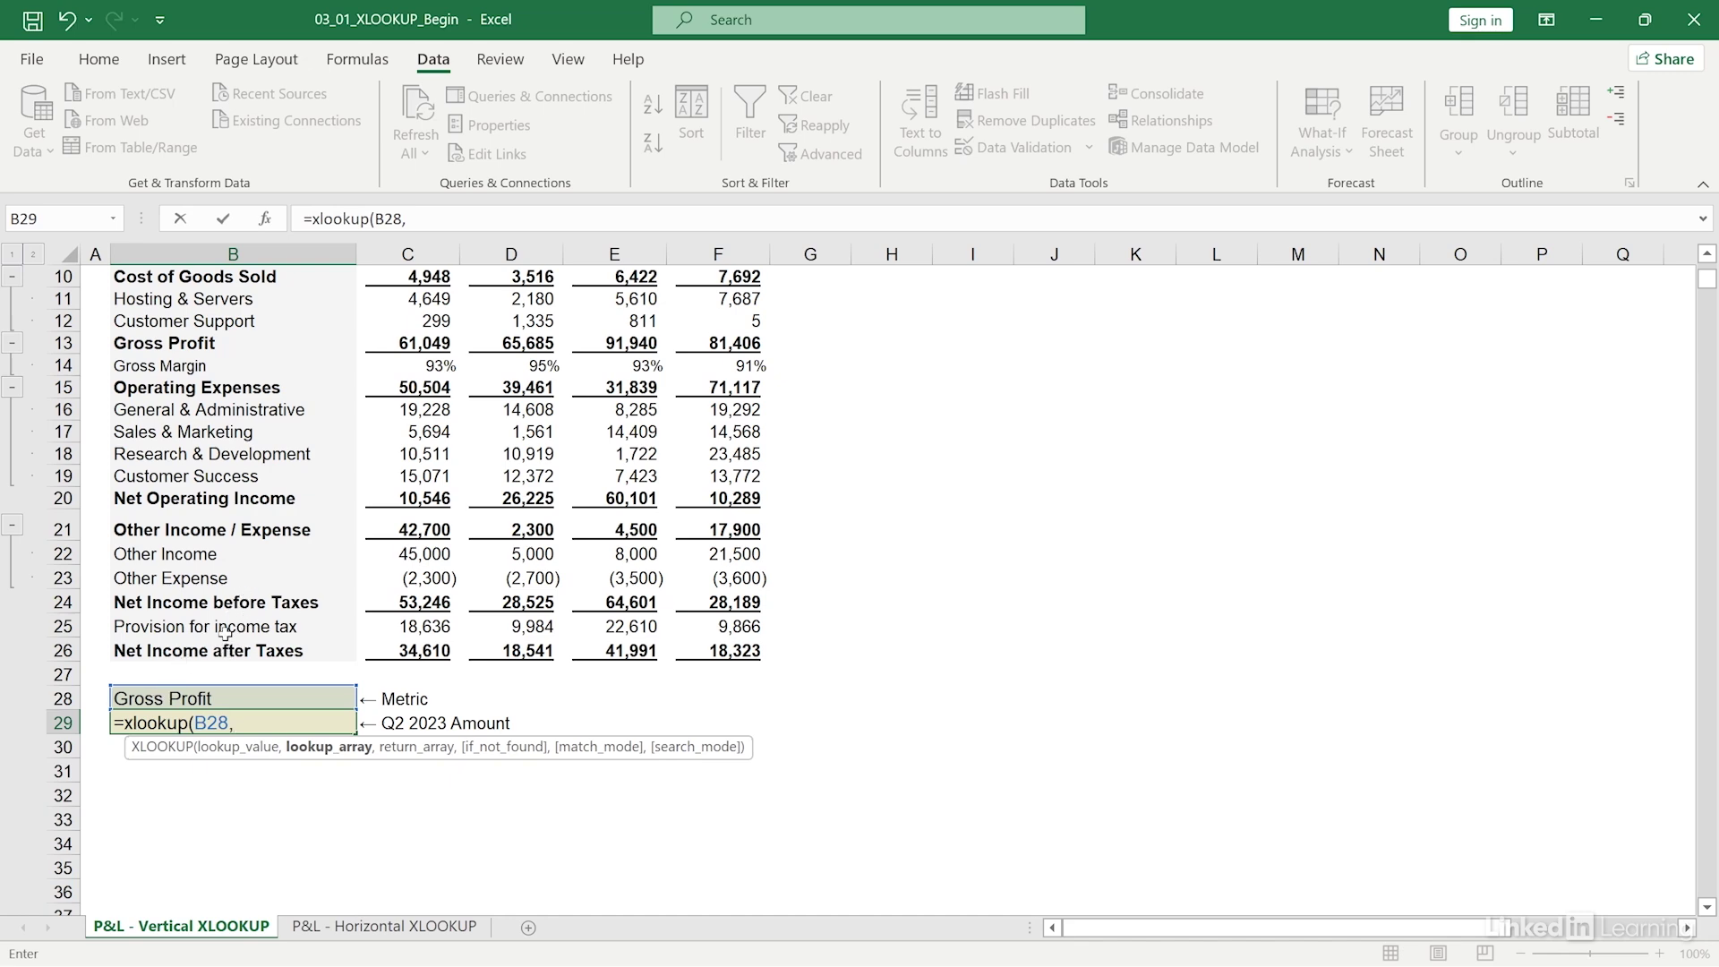
scroll(228, 631, "up", 3)
left_click_drag(174, 428, 226, 865)
Step: Complete B29 as =XLOOKUP(B28,B7:B26,E7:E26), returning 91,940 for Gross Profit
scroll(228, 851, "down", 2)
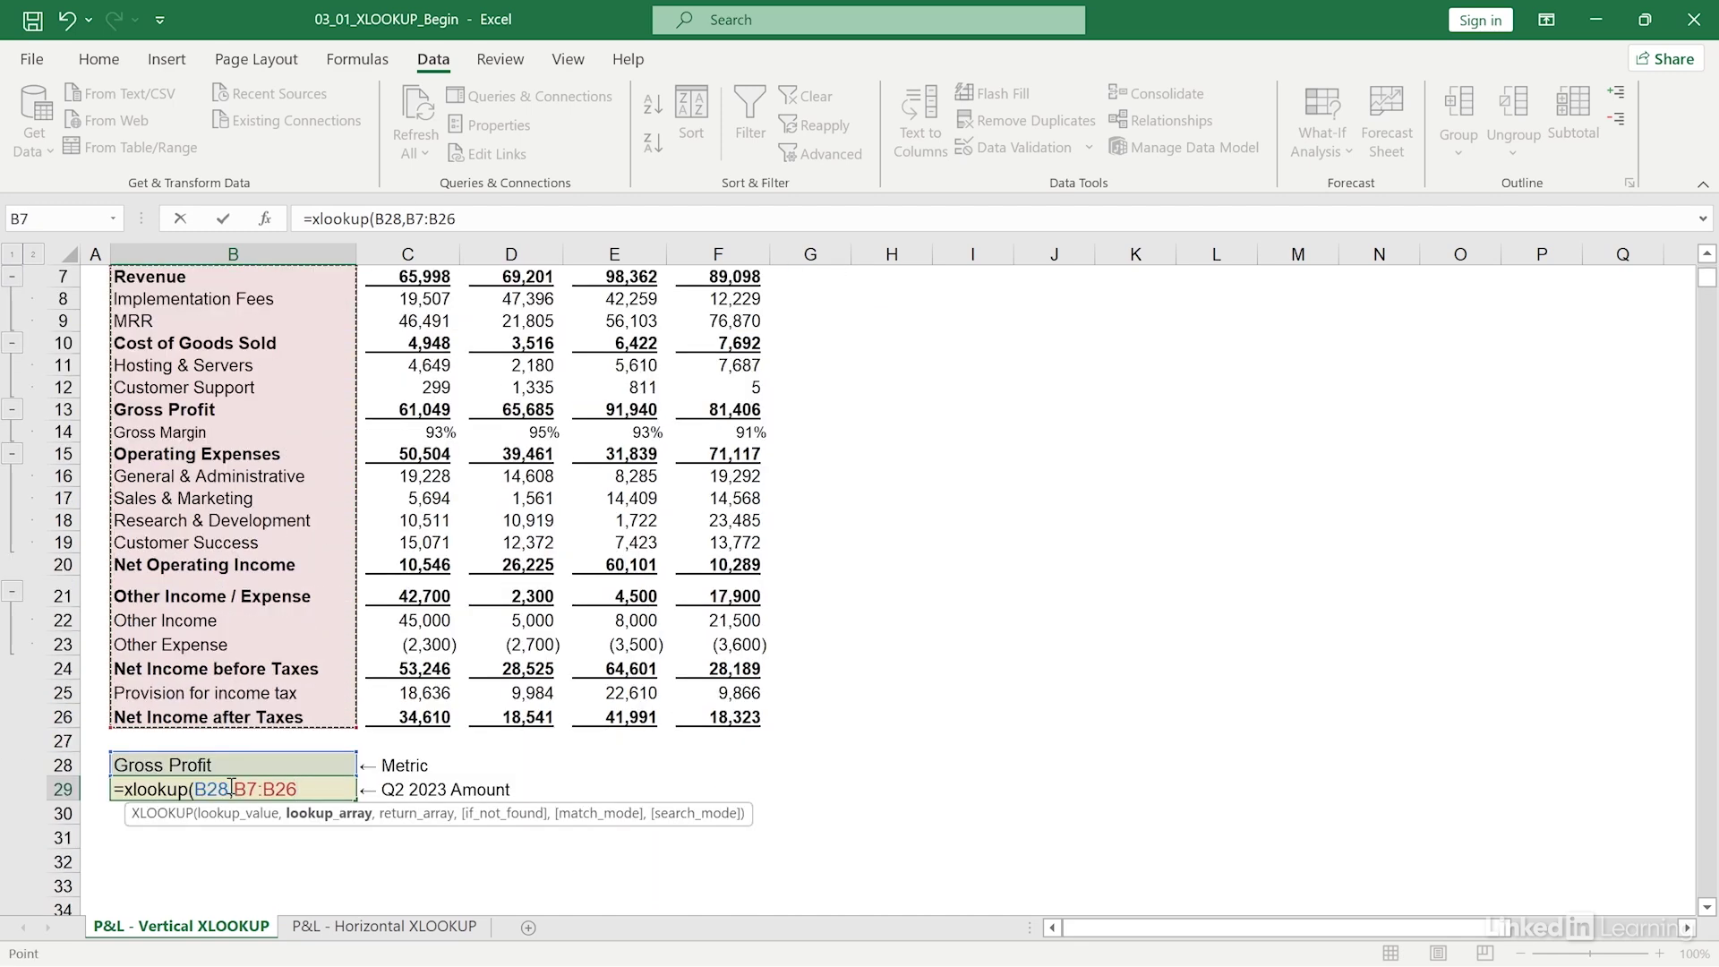
type(",")
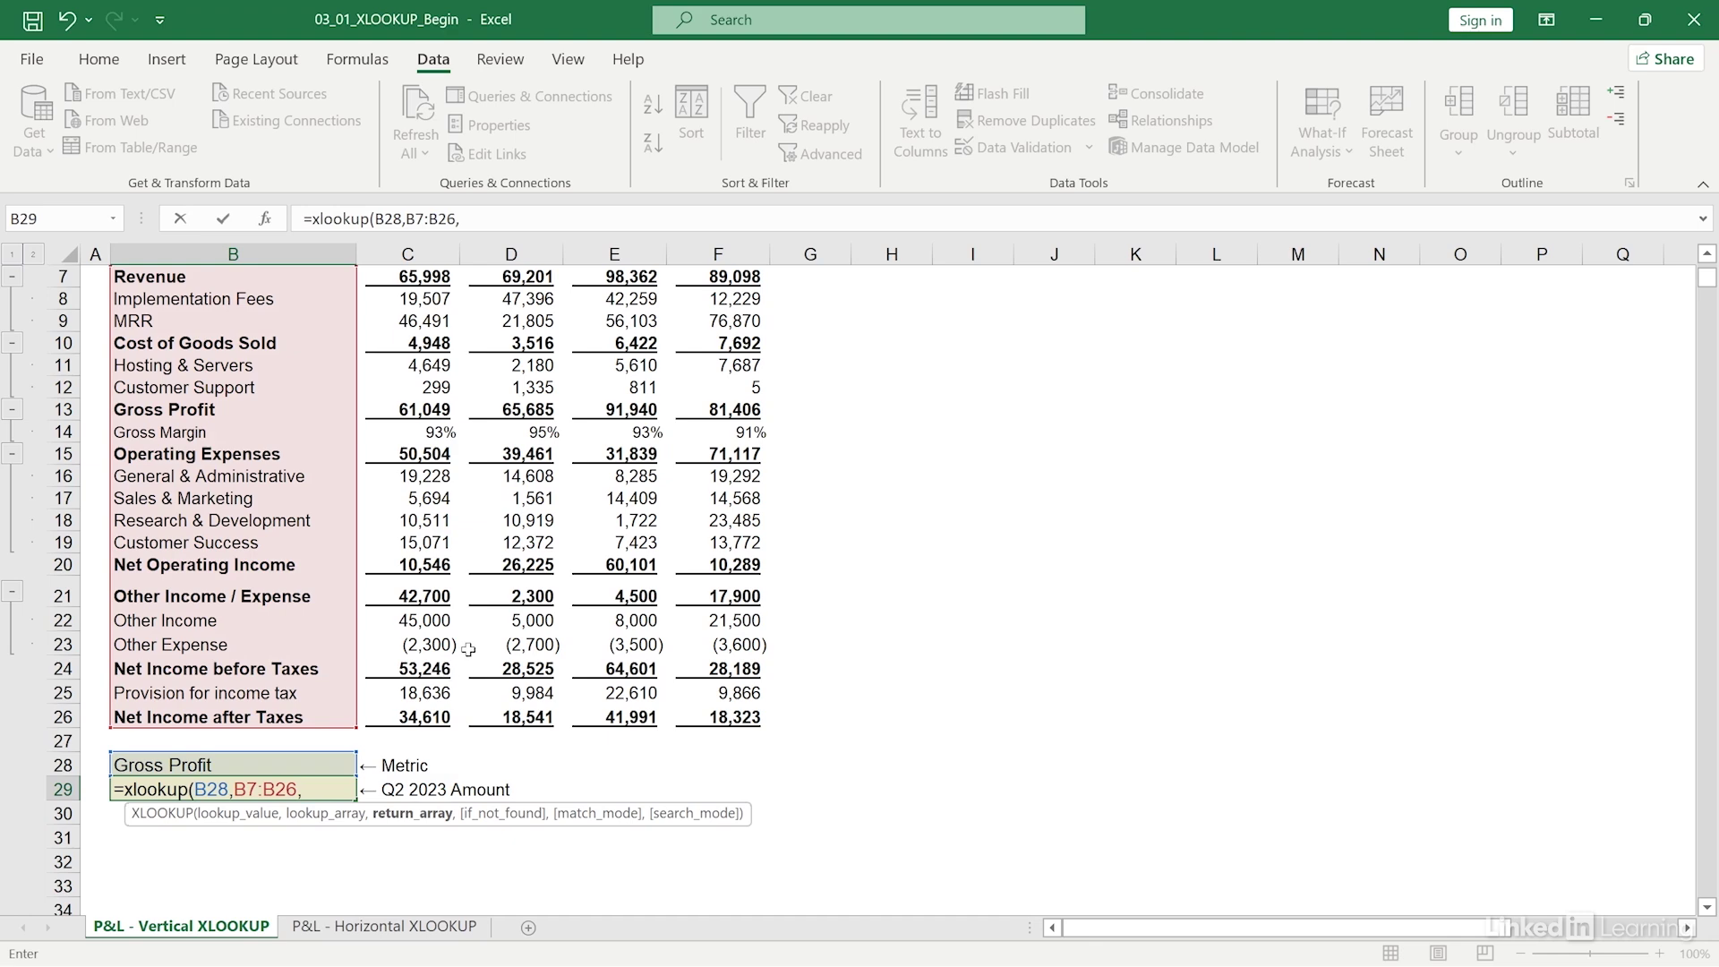
scroll(506, 636, "up", 1)
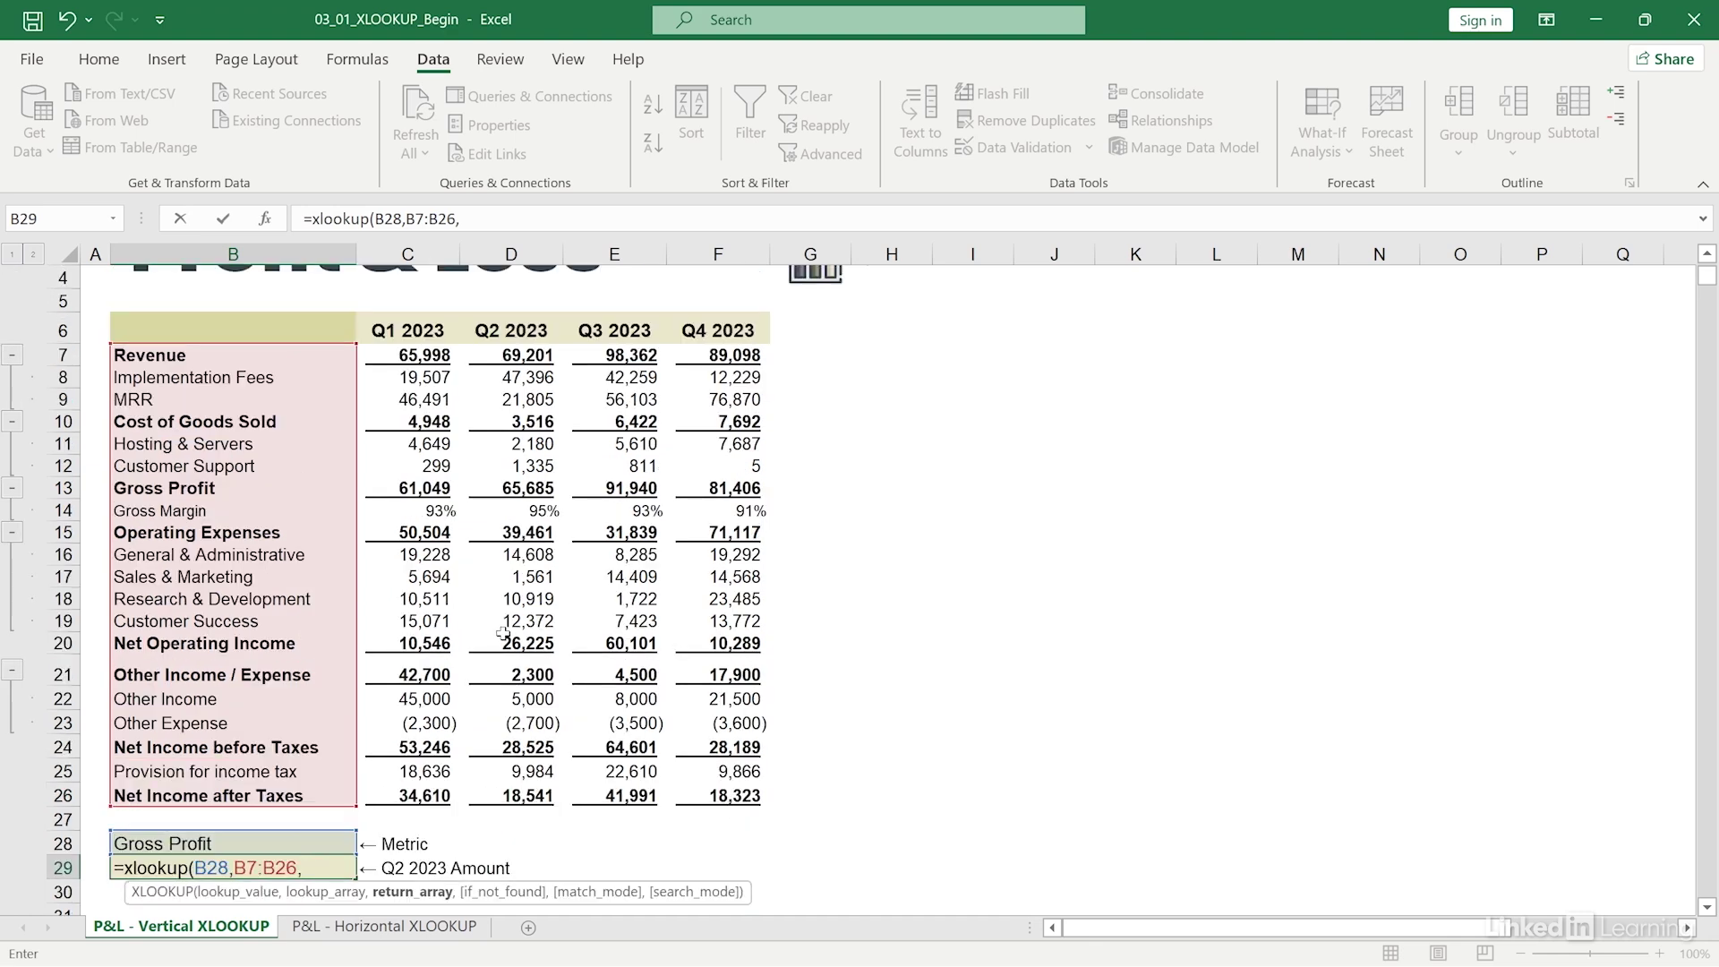
left_click(629, 352)
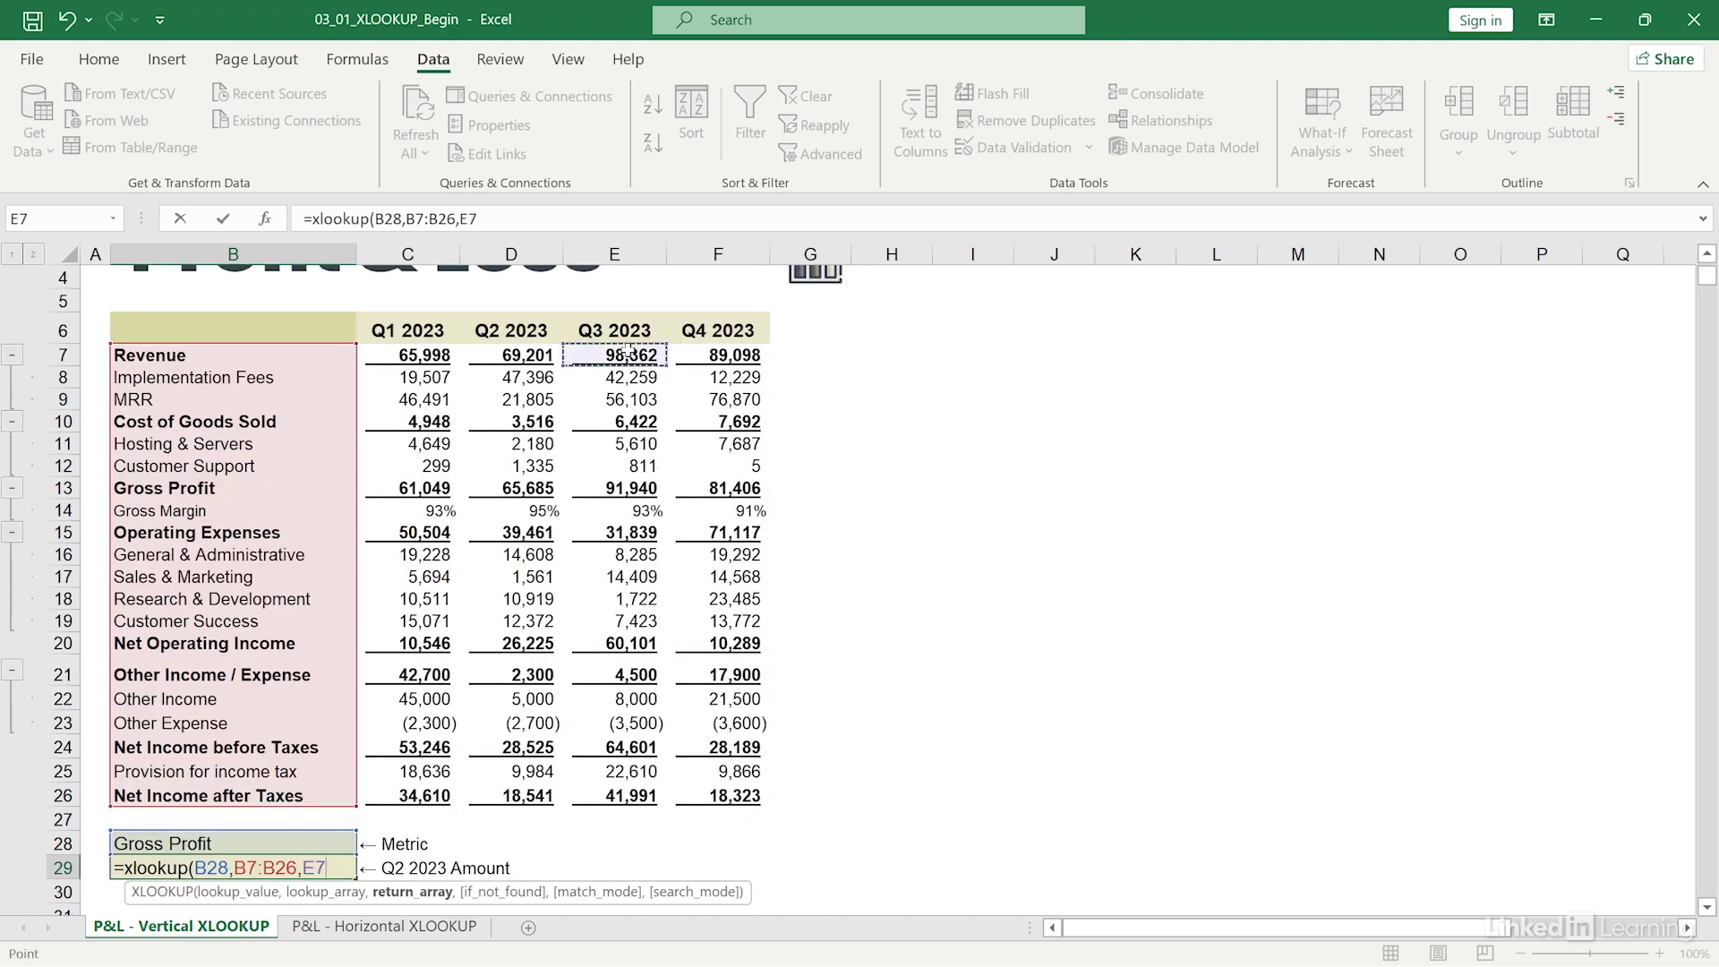
left_click_drag(628, 353, 618, 784)
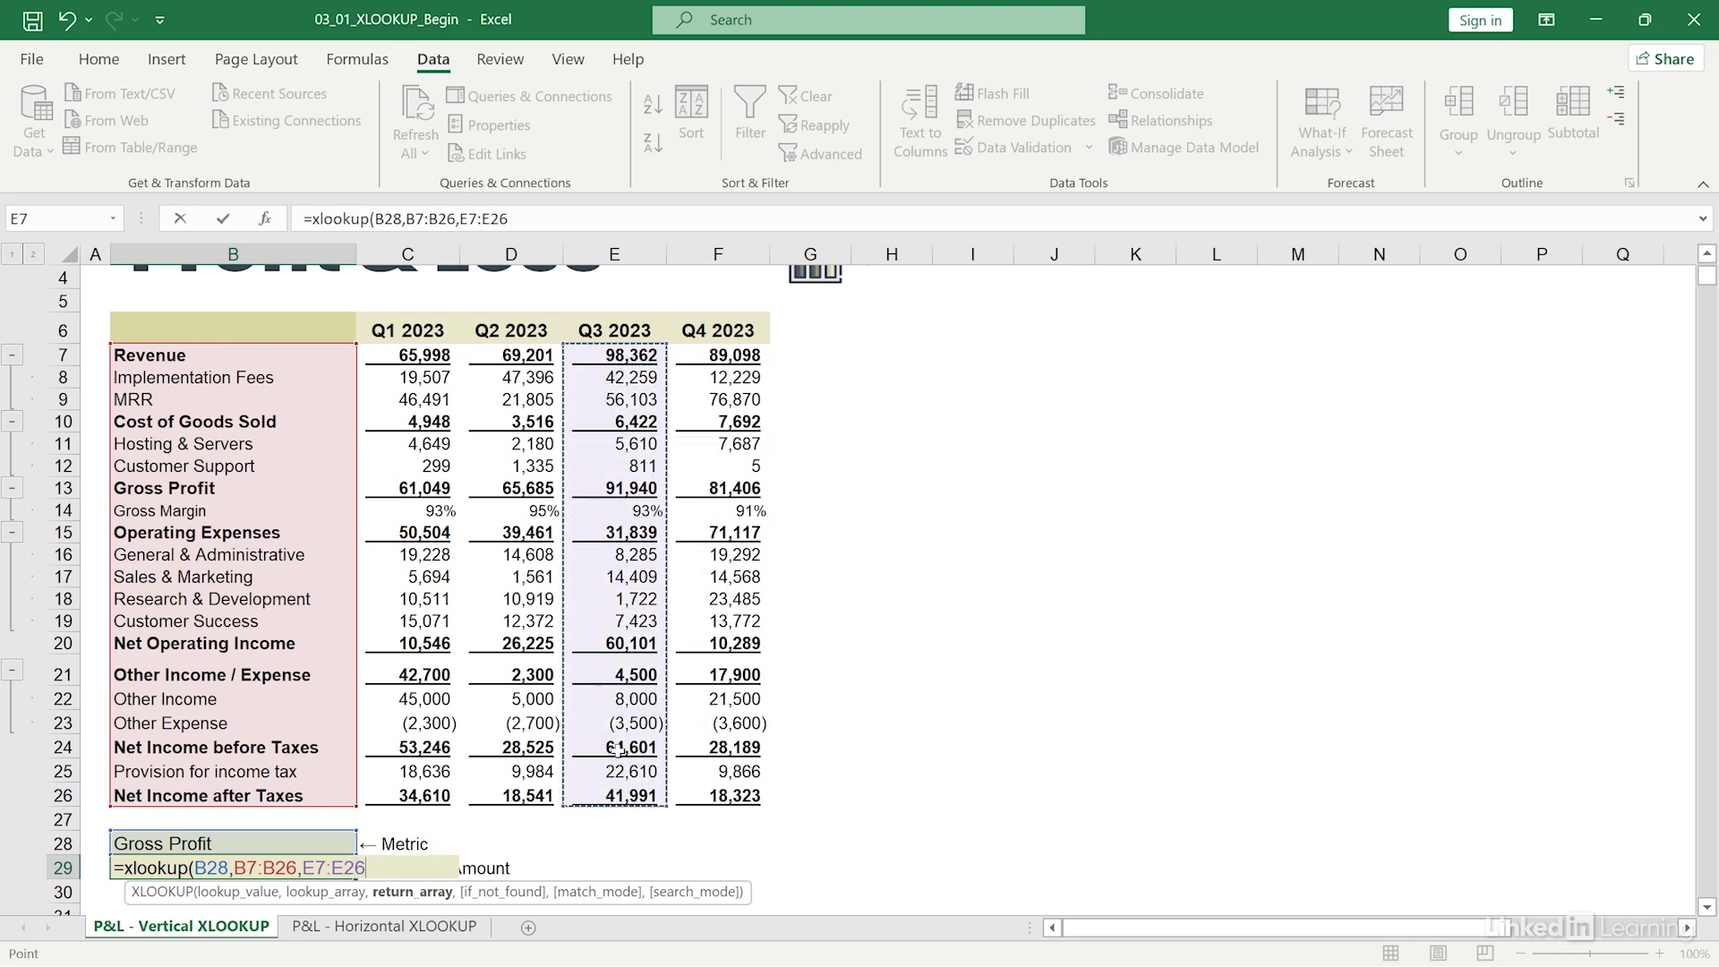
type(")")
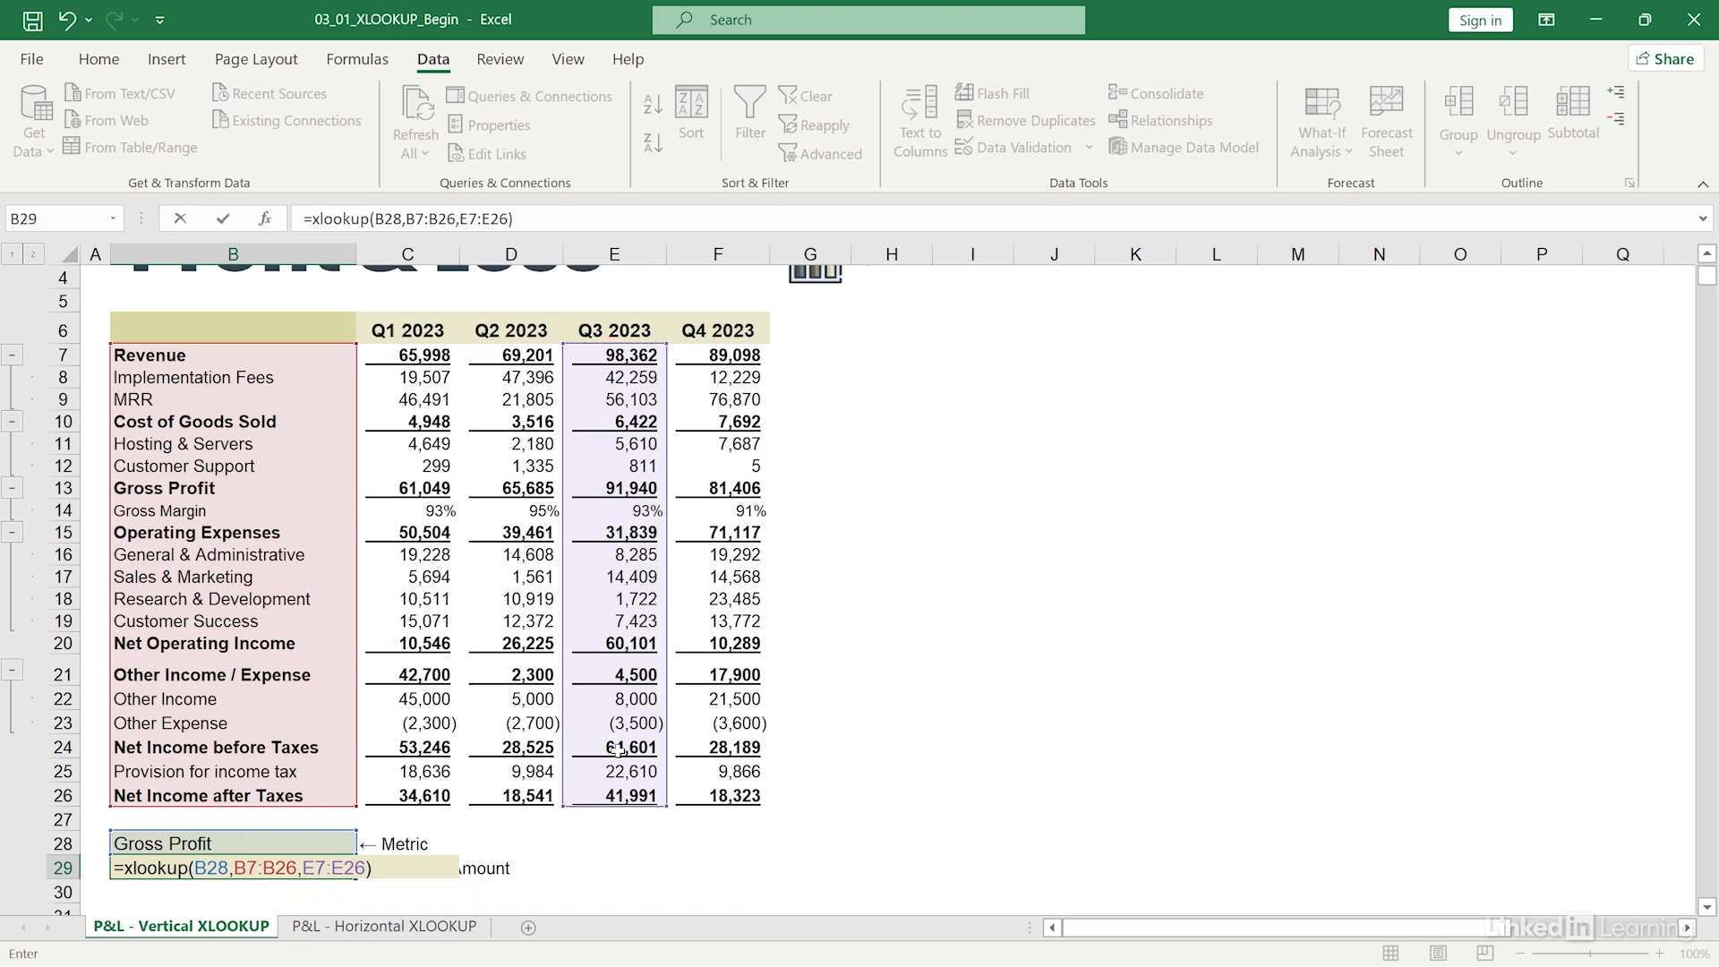
key("Return")
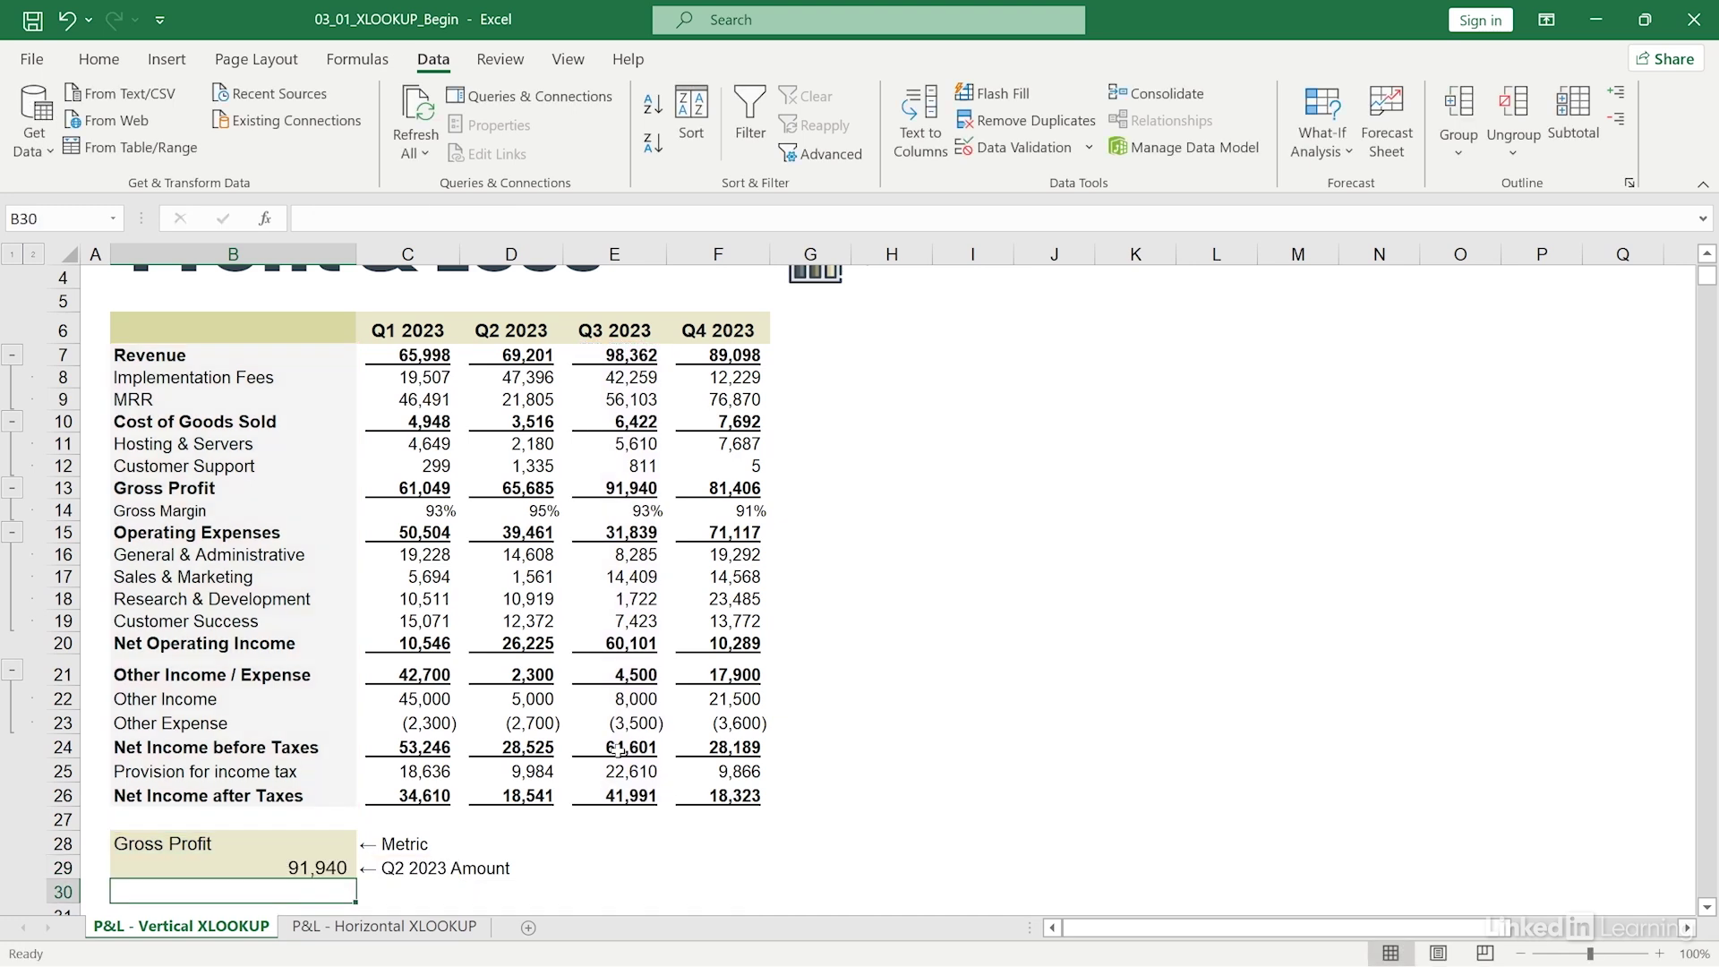
Step: Replace the B28 lookup value in B29's formula with "Cash", producing #N/A
left_click(305, 868)
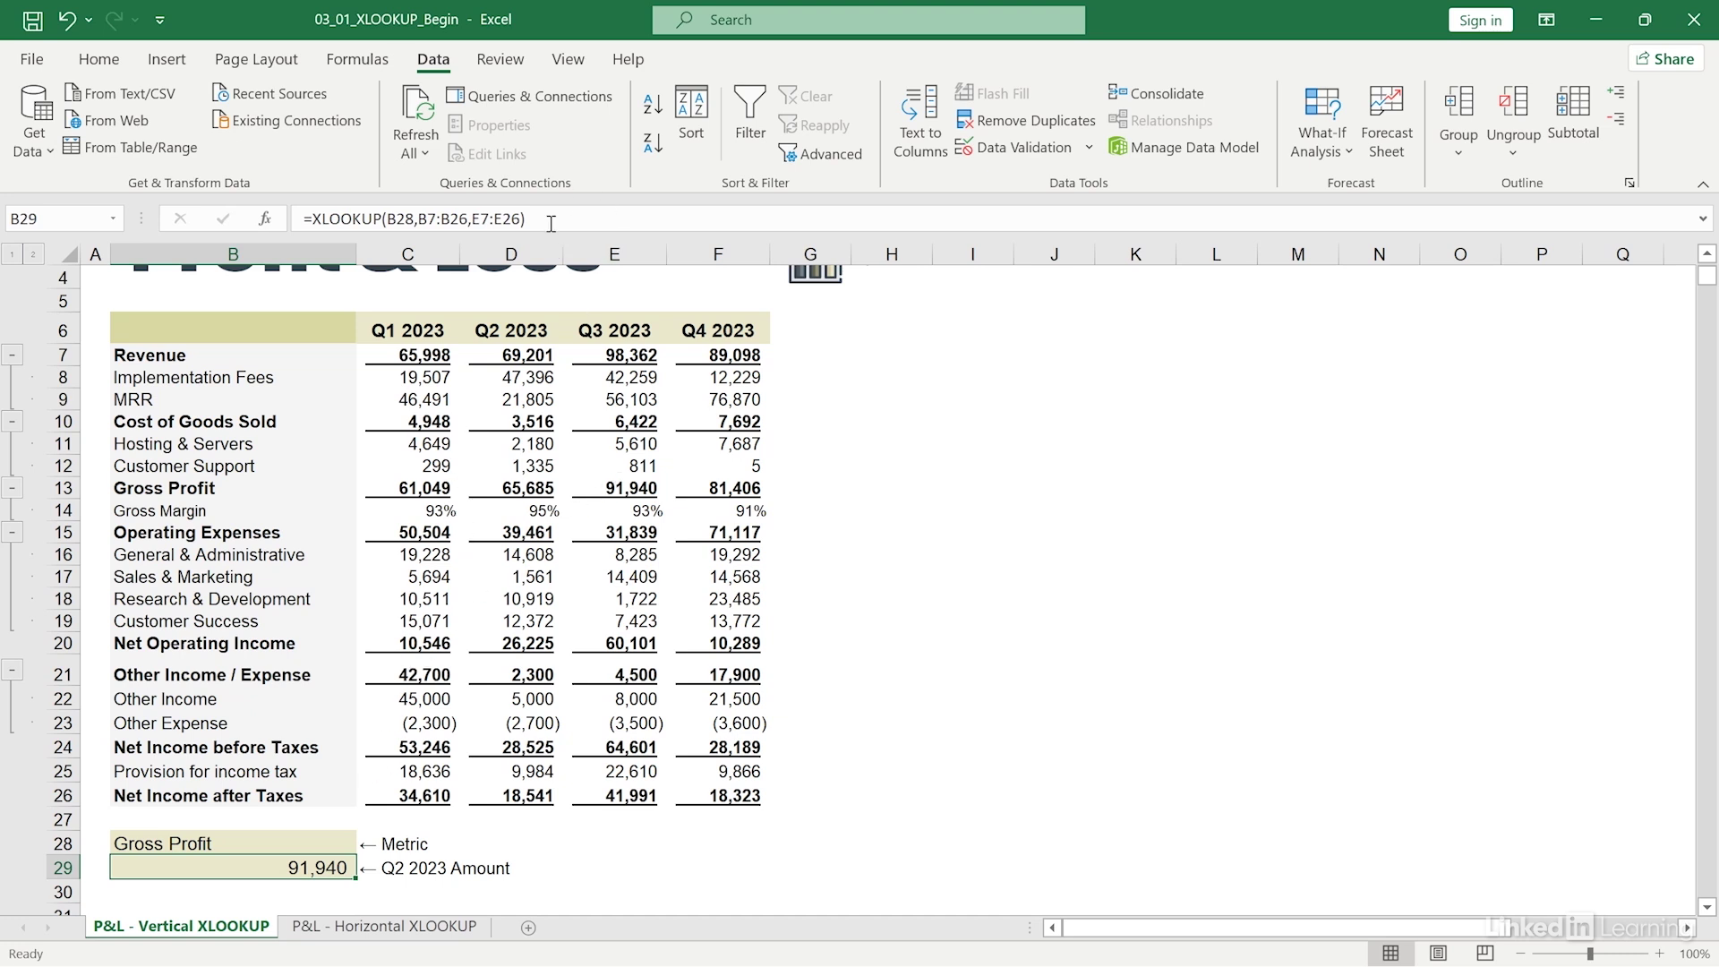
left_click(521, 221)
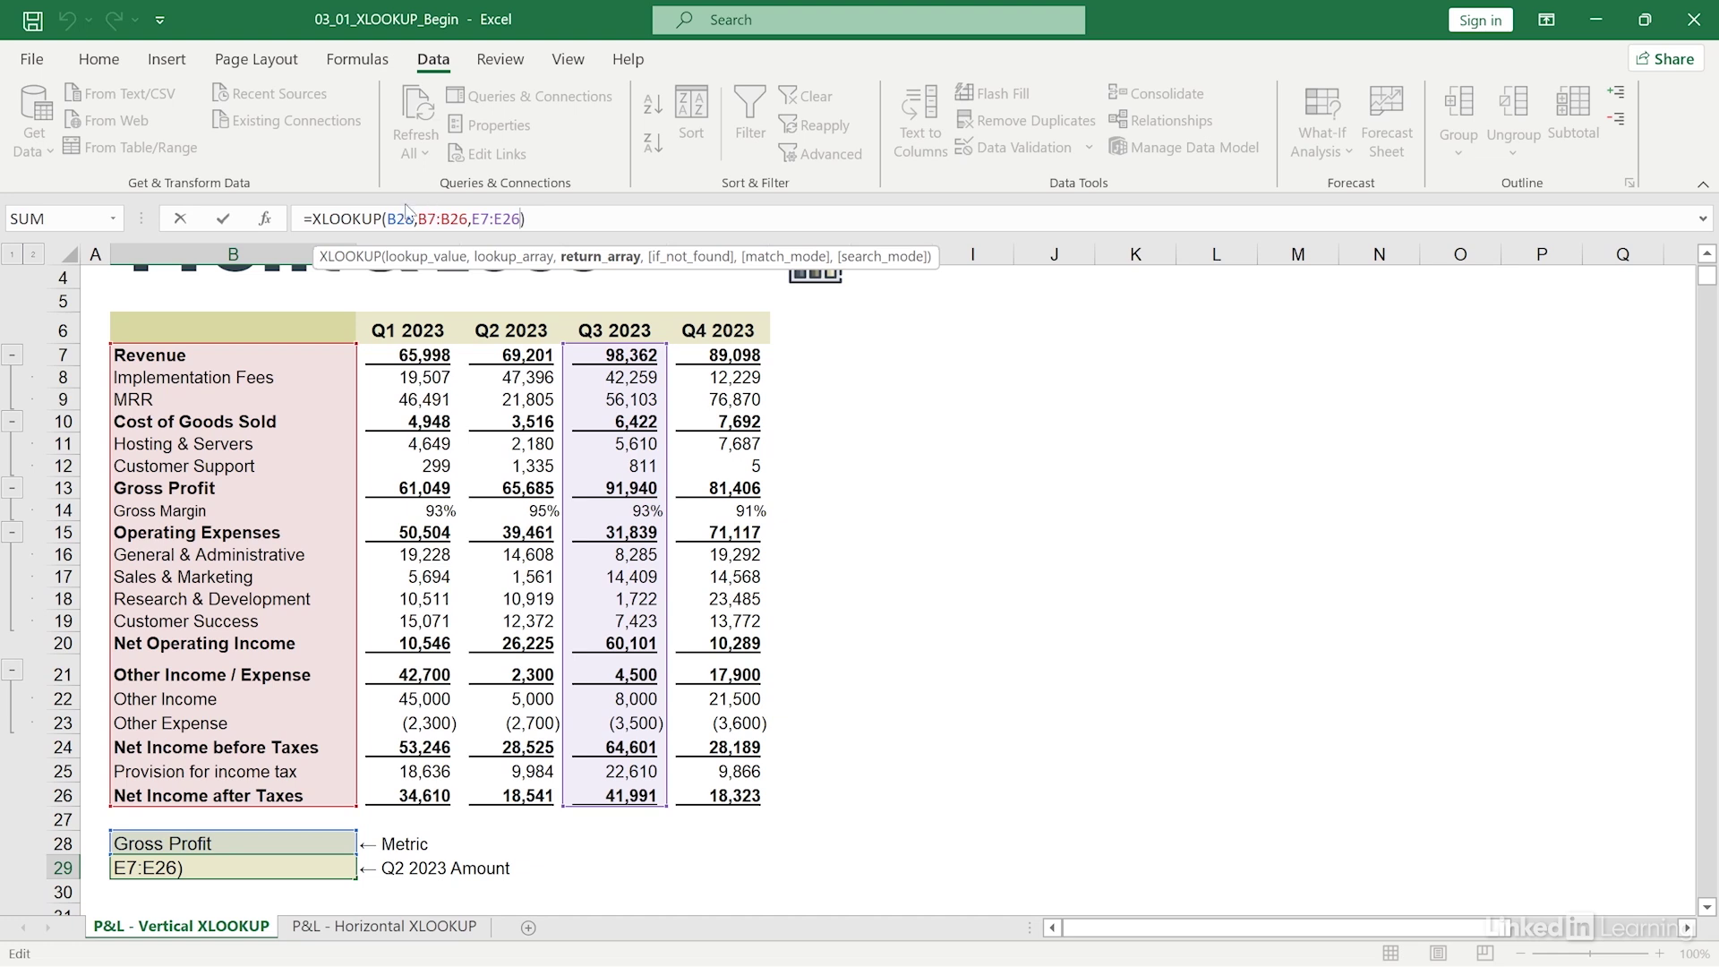
left_click_drag(417, 219, 386, 219)
type("\"Cas")
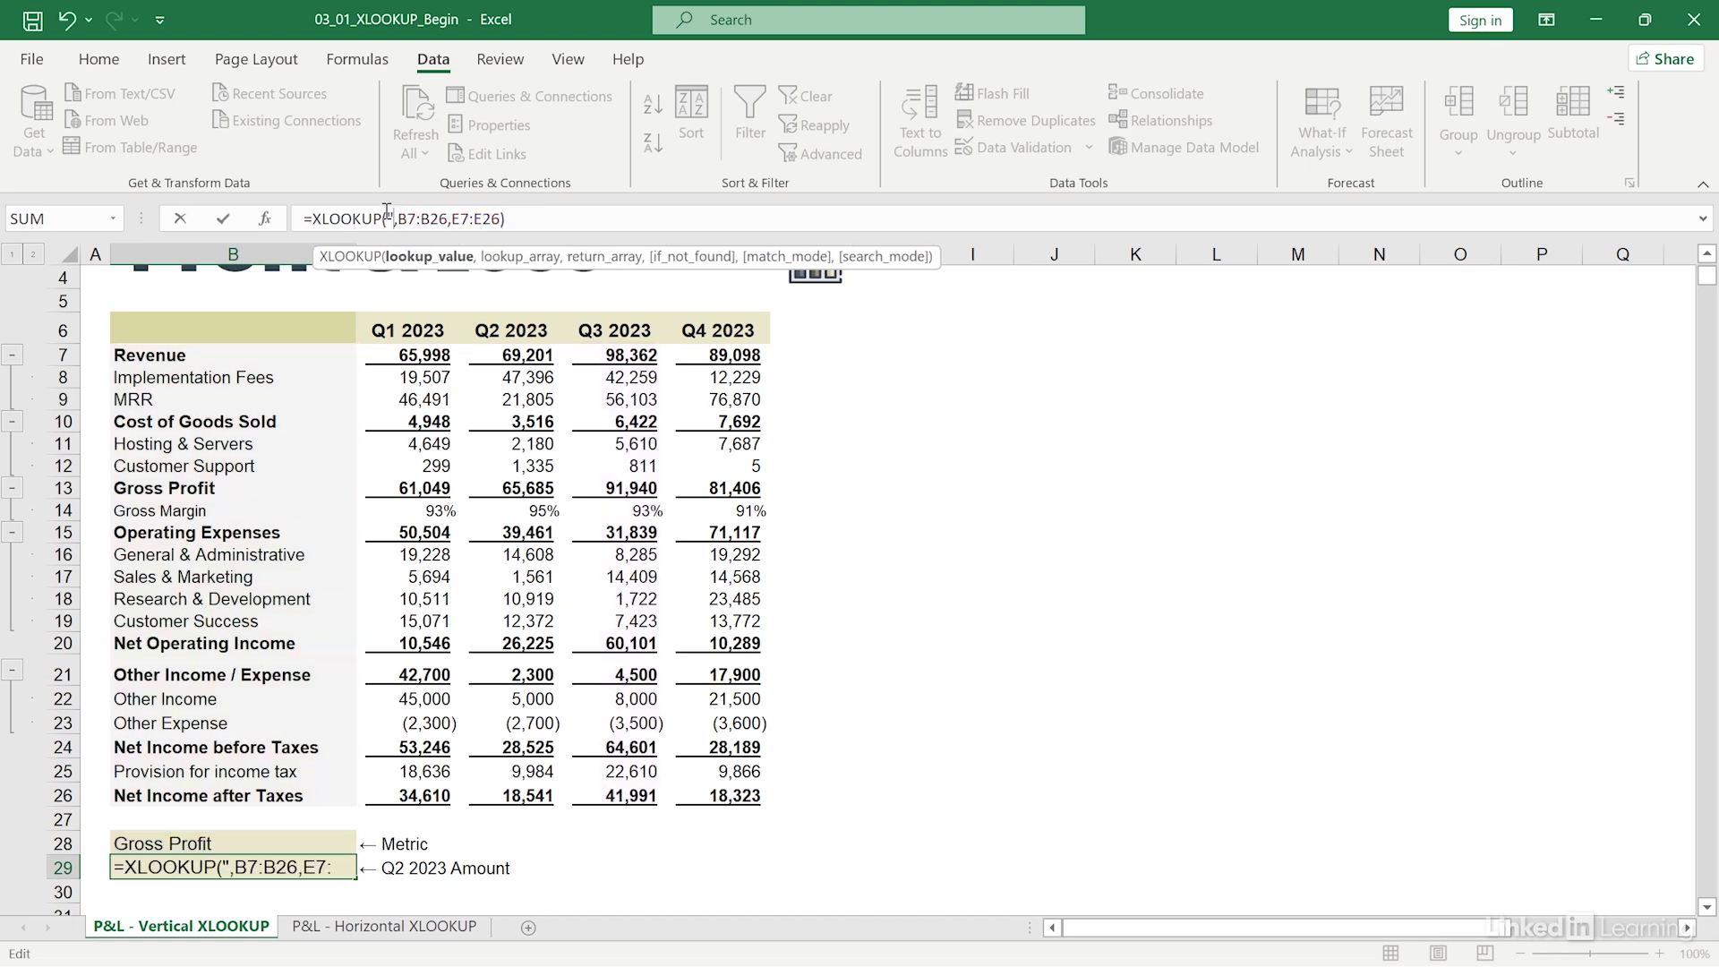
type("h\"")
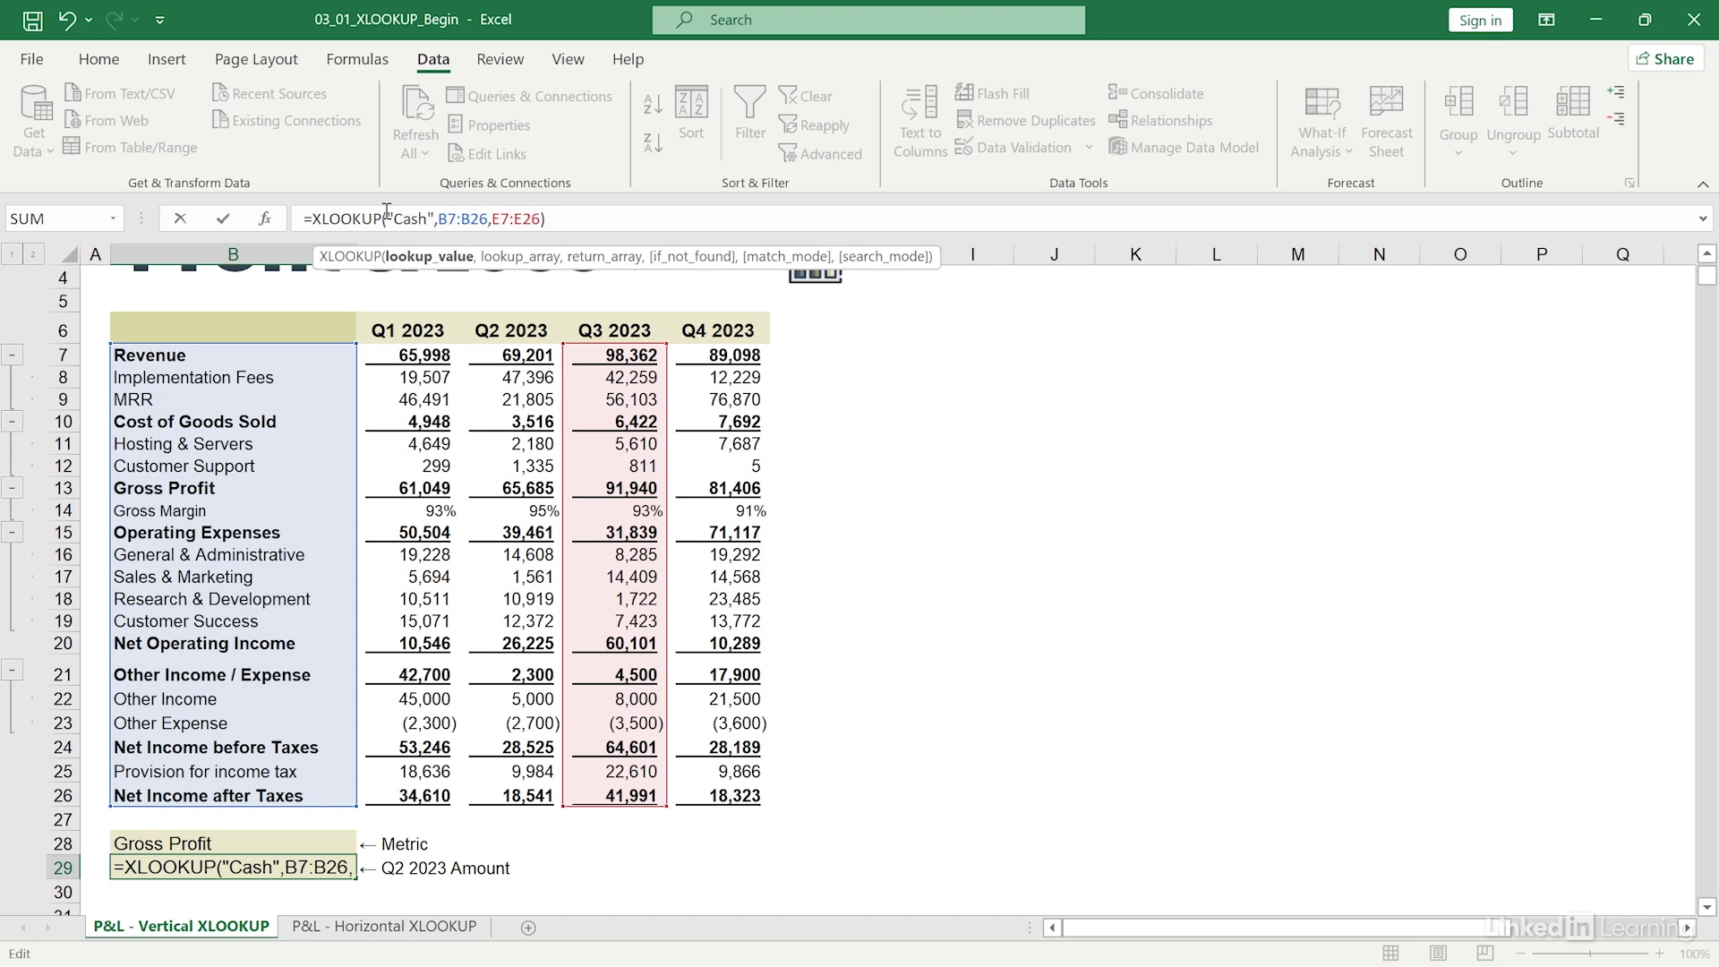
key("Return")
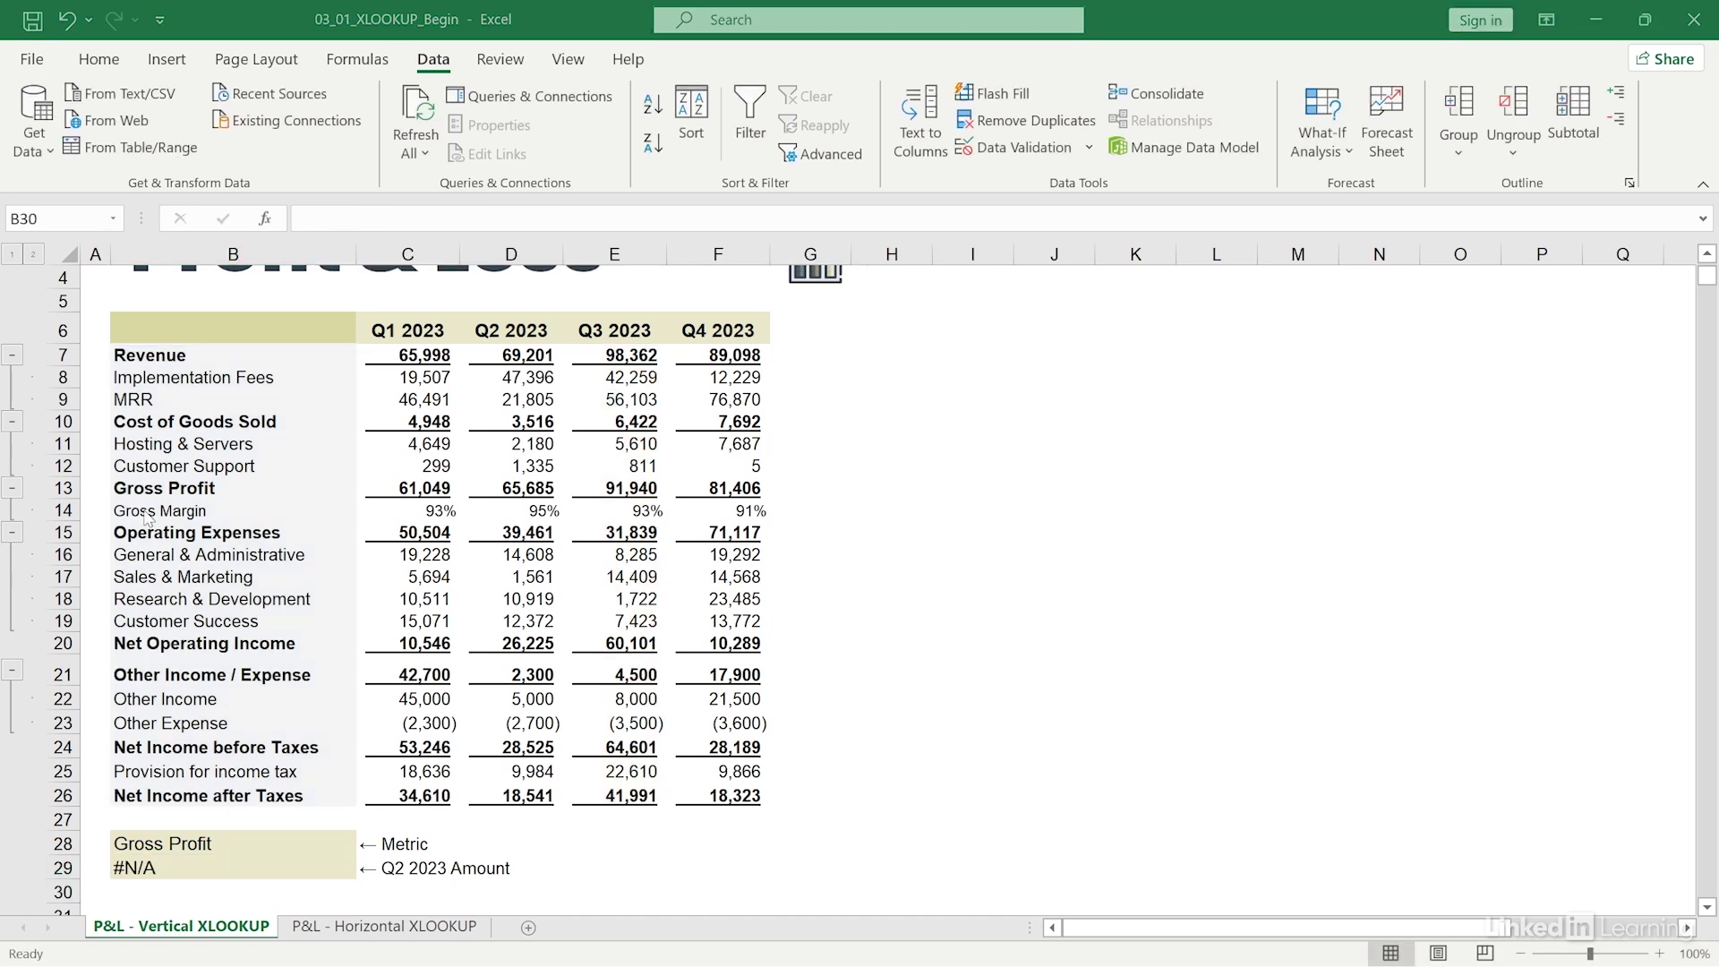
Step: Try a "Not Found" fallback in B29, then undo both edits to restore 91,940
left_click(189, 874)
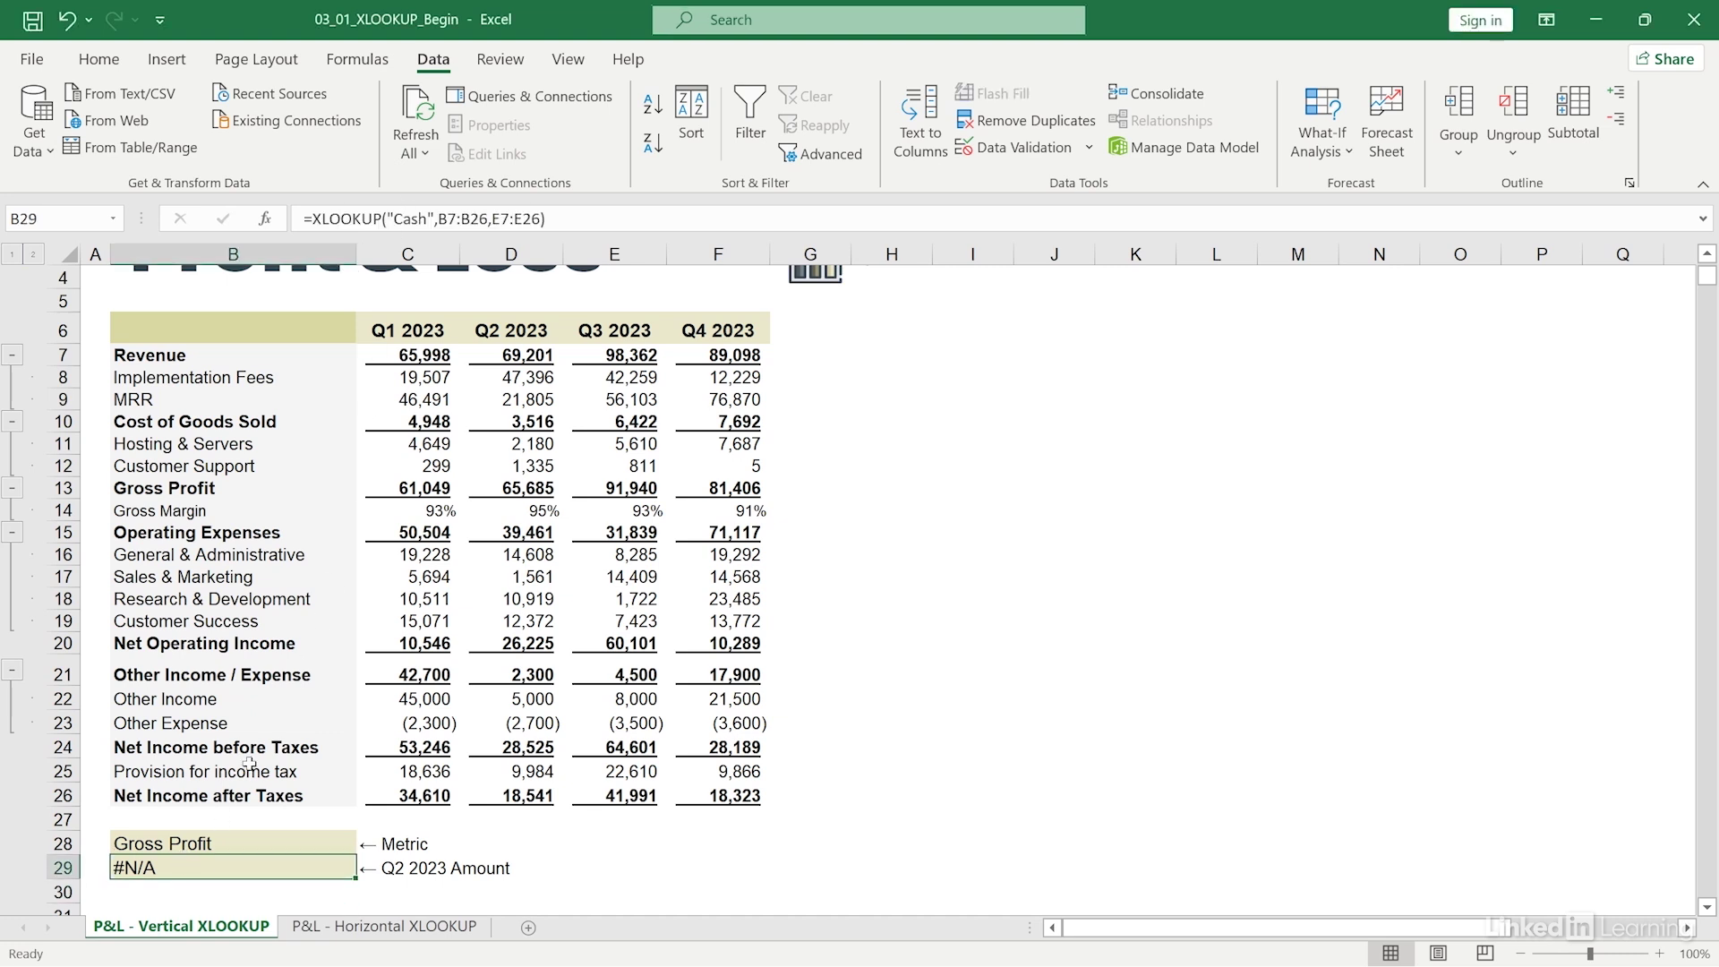
left_click(541, 221)
type(",\"No")
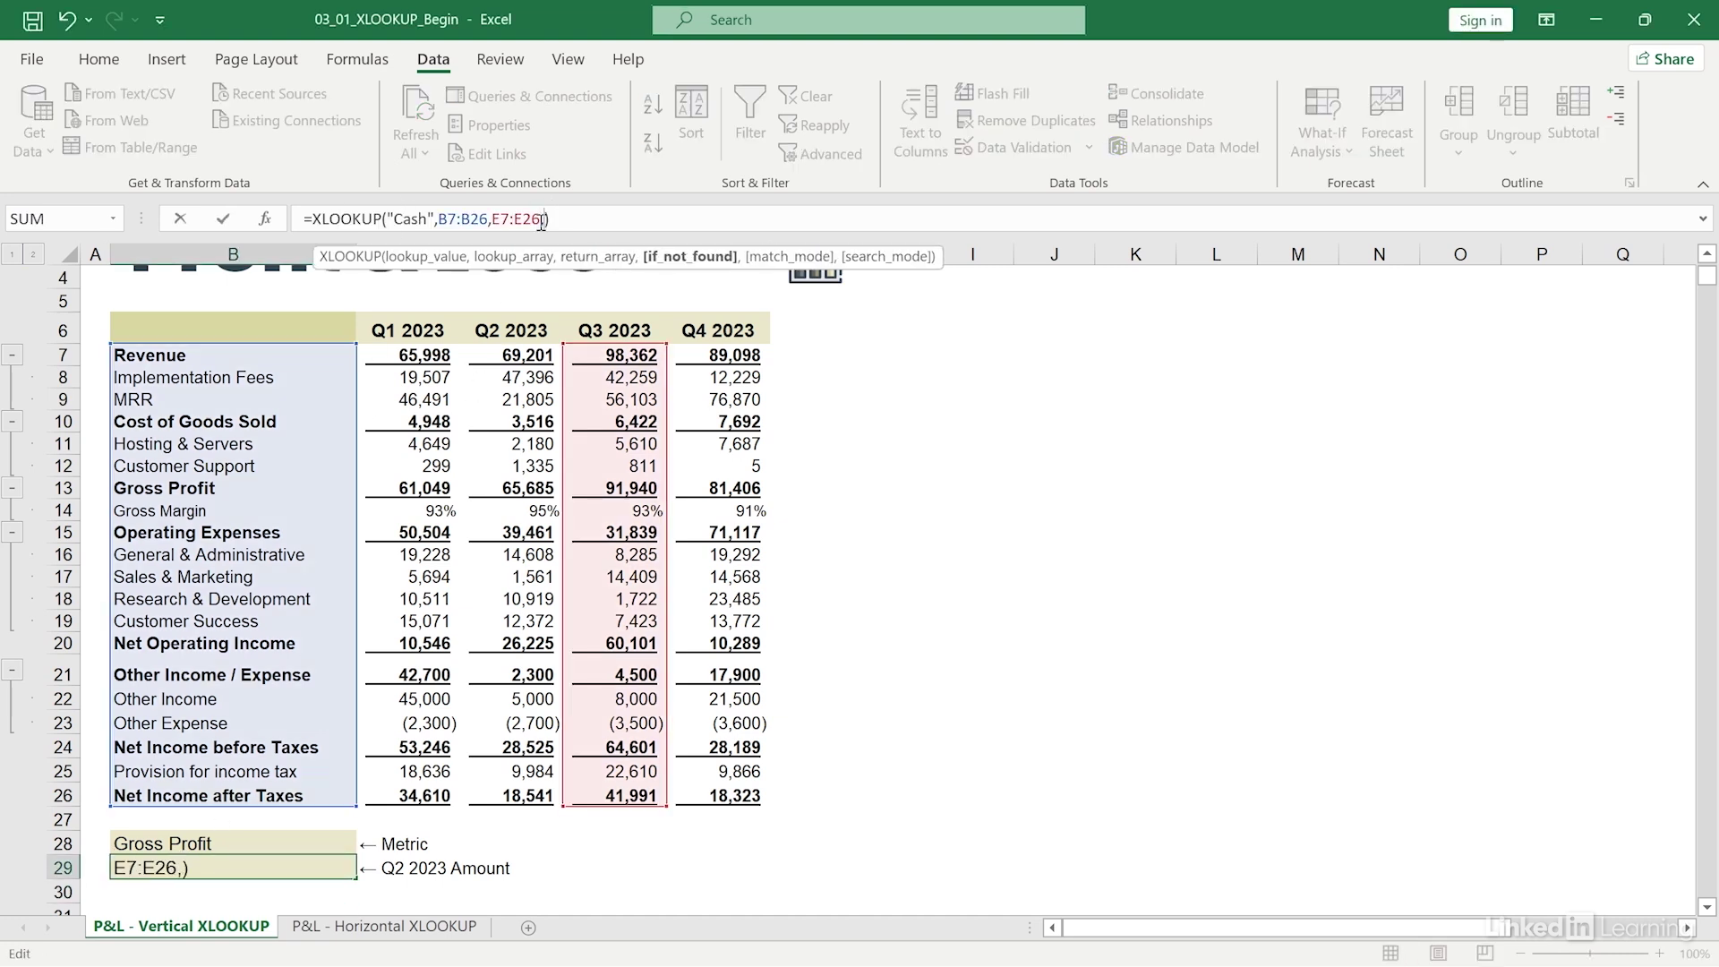
type("t Found\"")
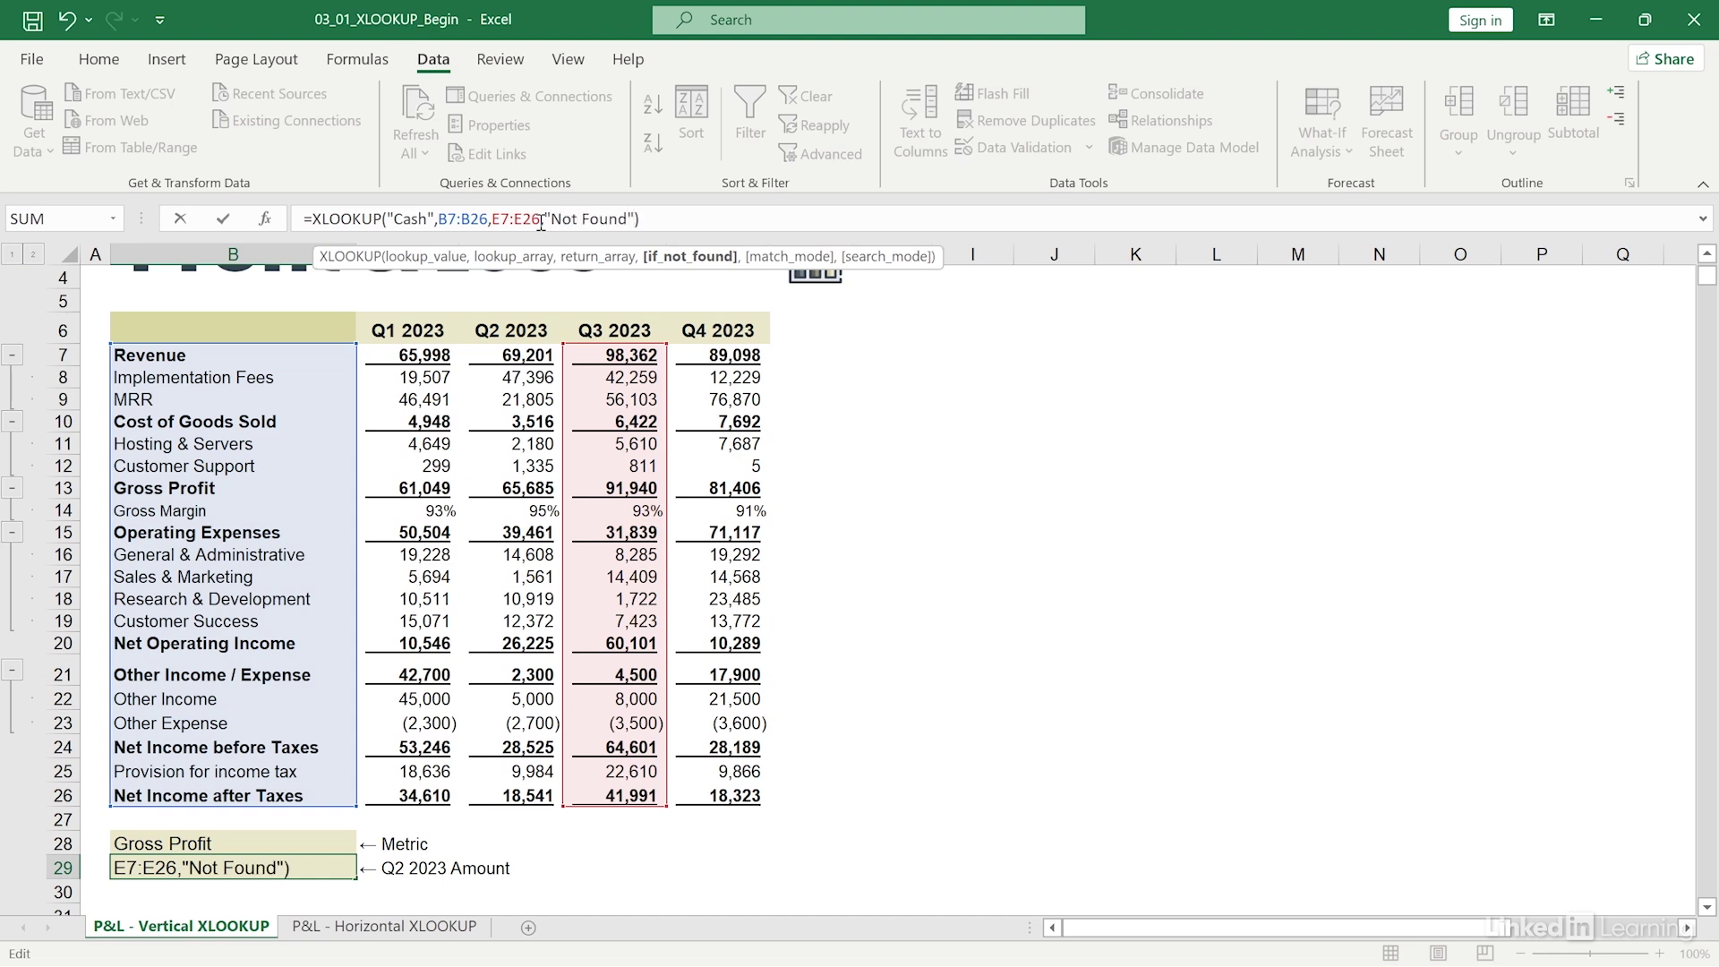
key("Return")
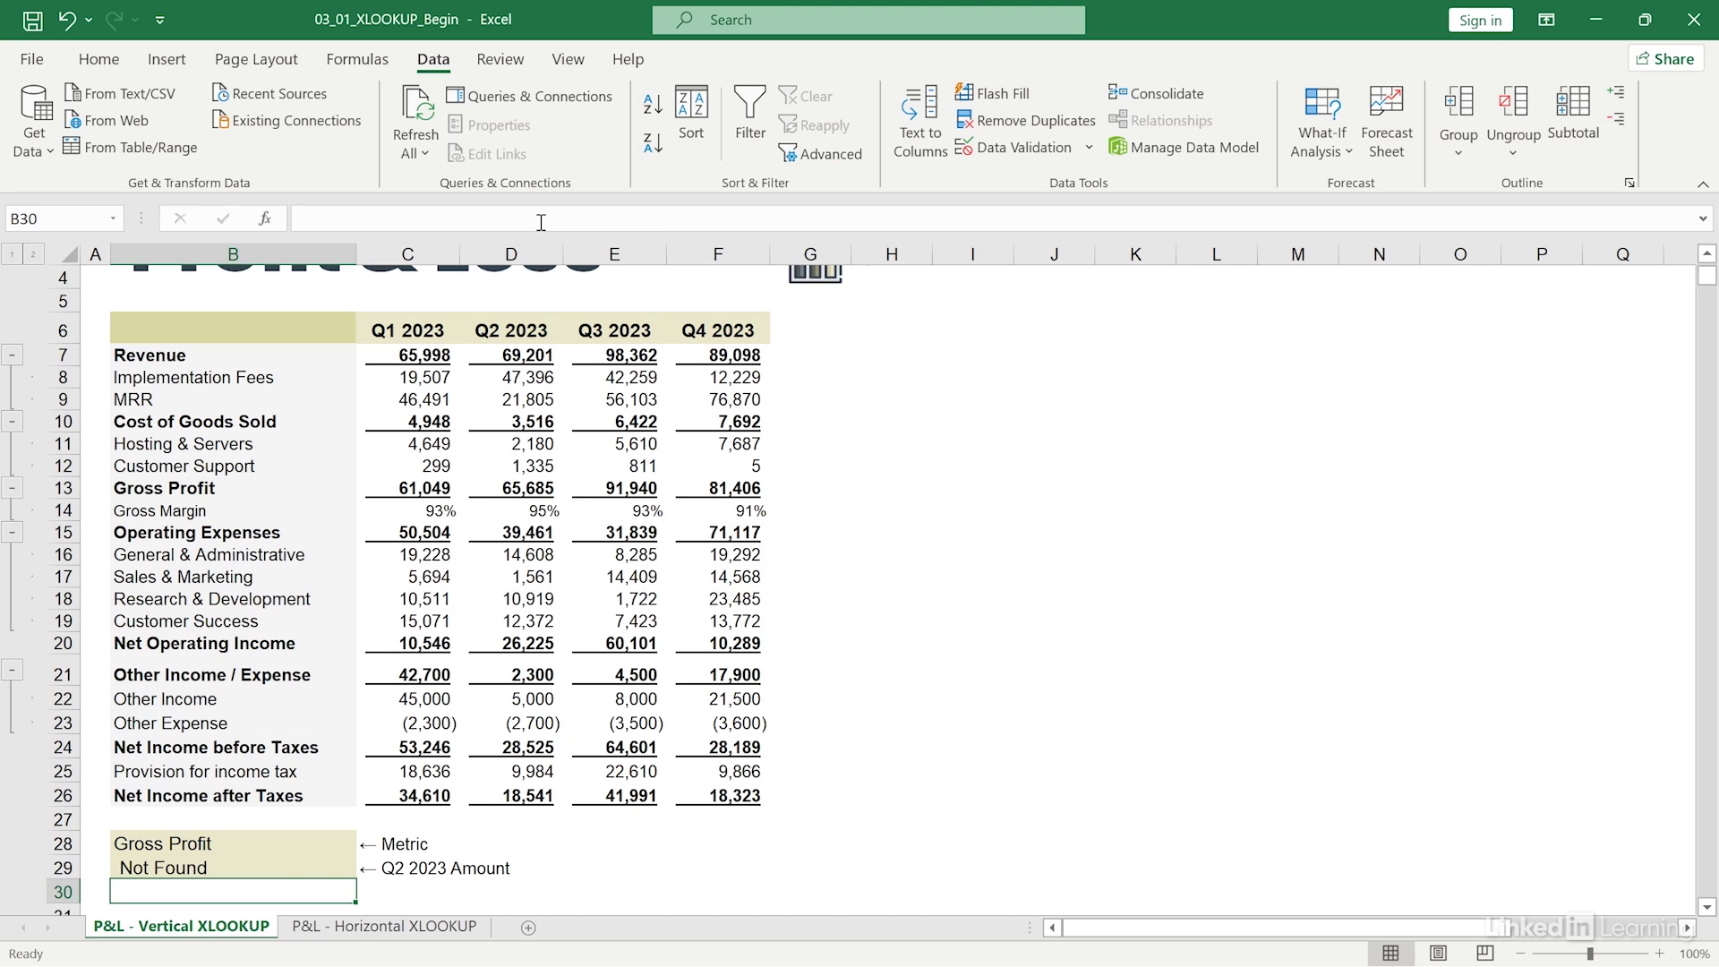
key("ctrl+z")
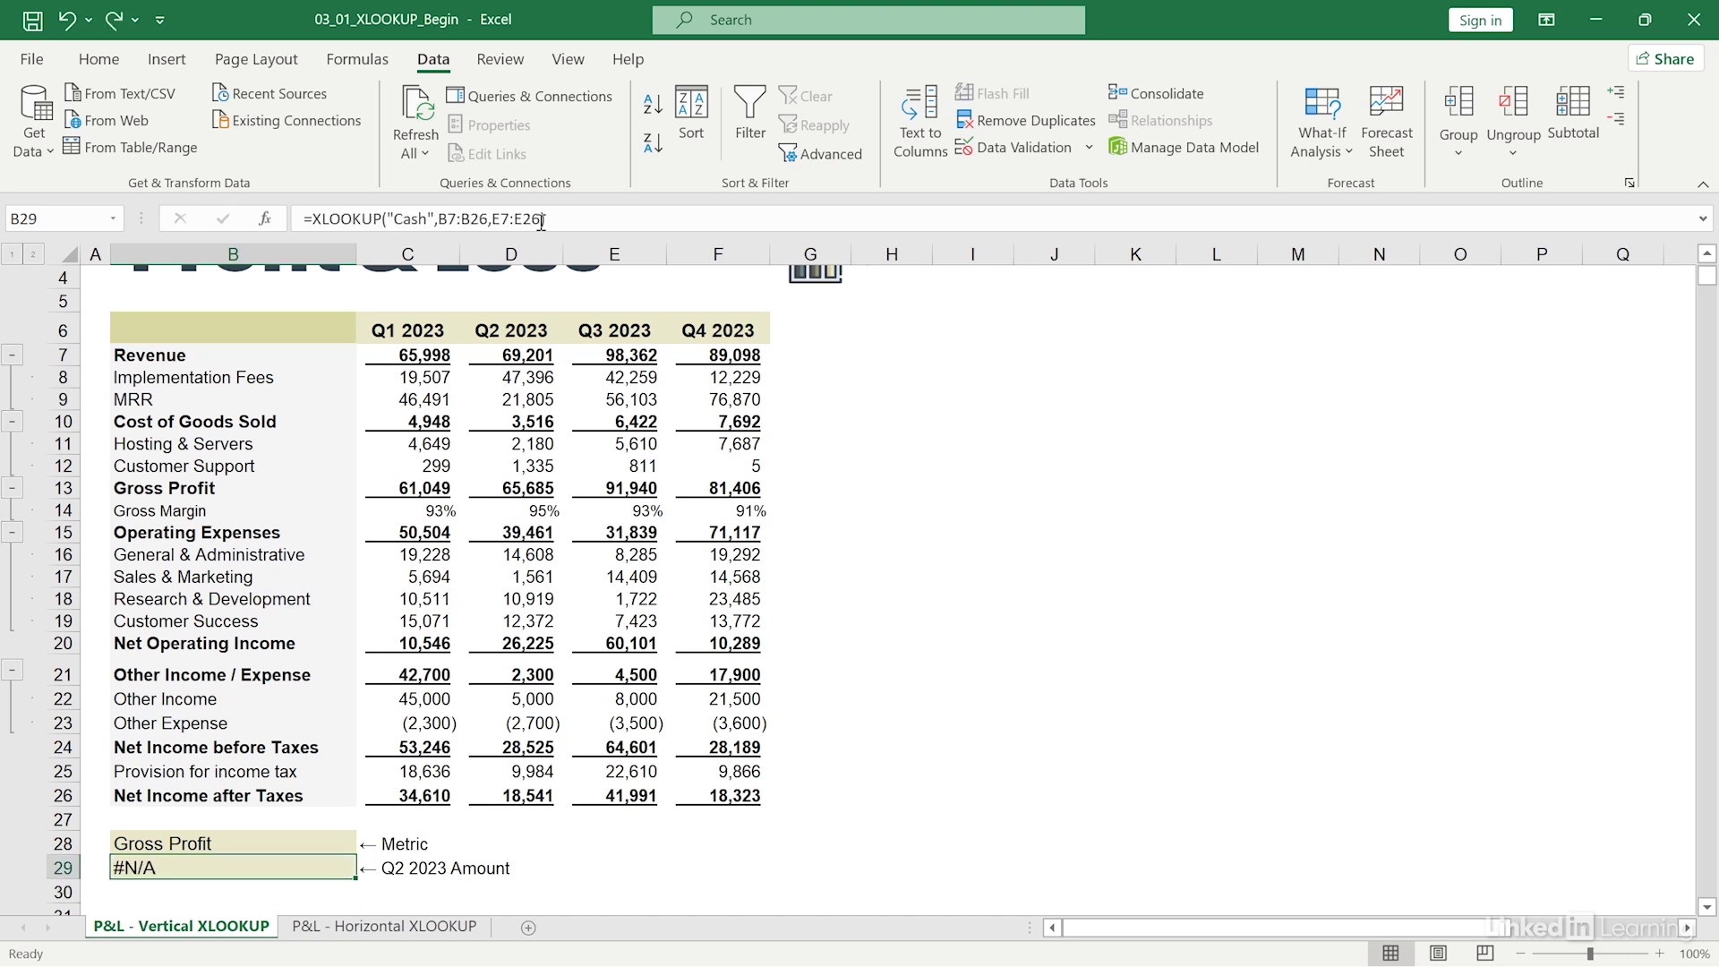
key("ctrl+z")
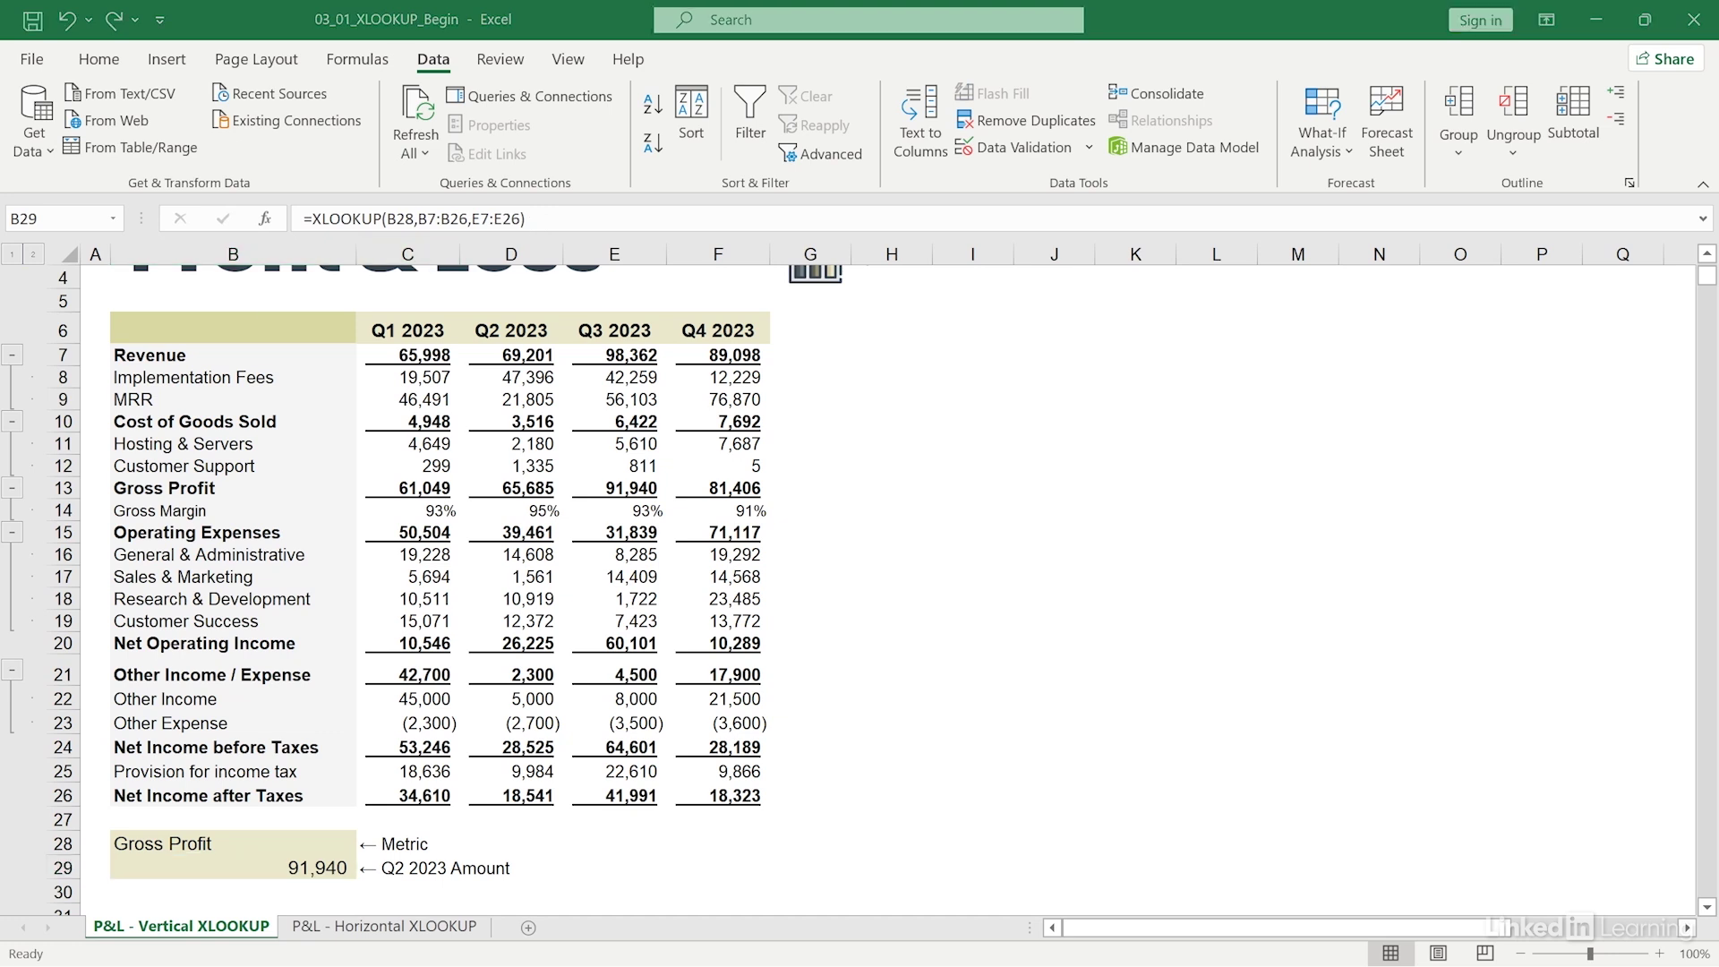
Step: Extend B29 to =XLOOKUP(B28,B7:B26,E7:E26,"Not Found",0,1)
left_click(523, 218)
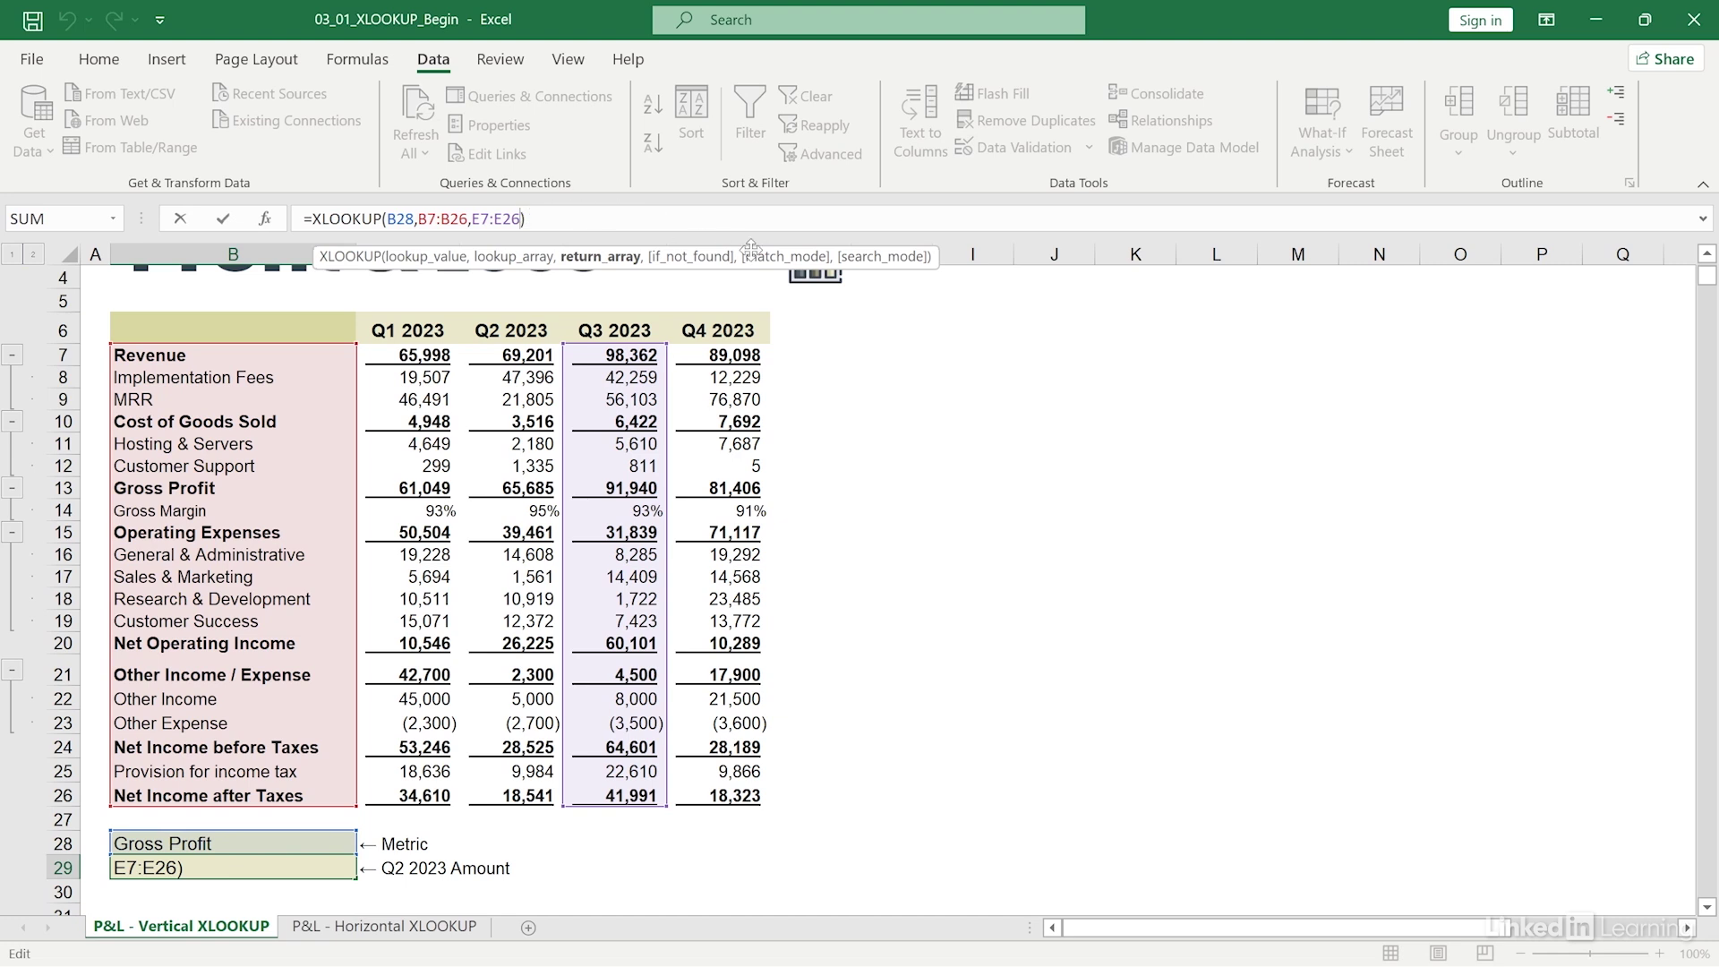
type(",\"Not F")
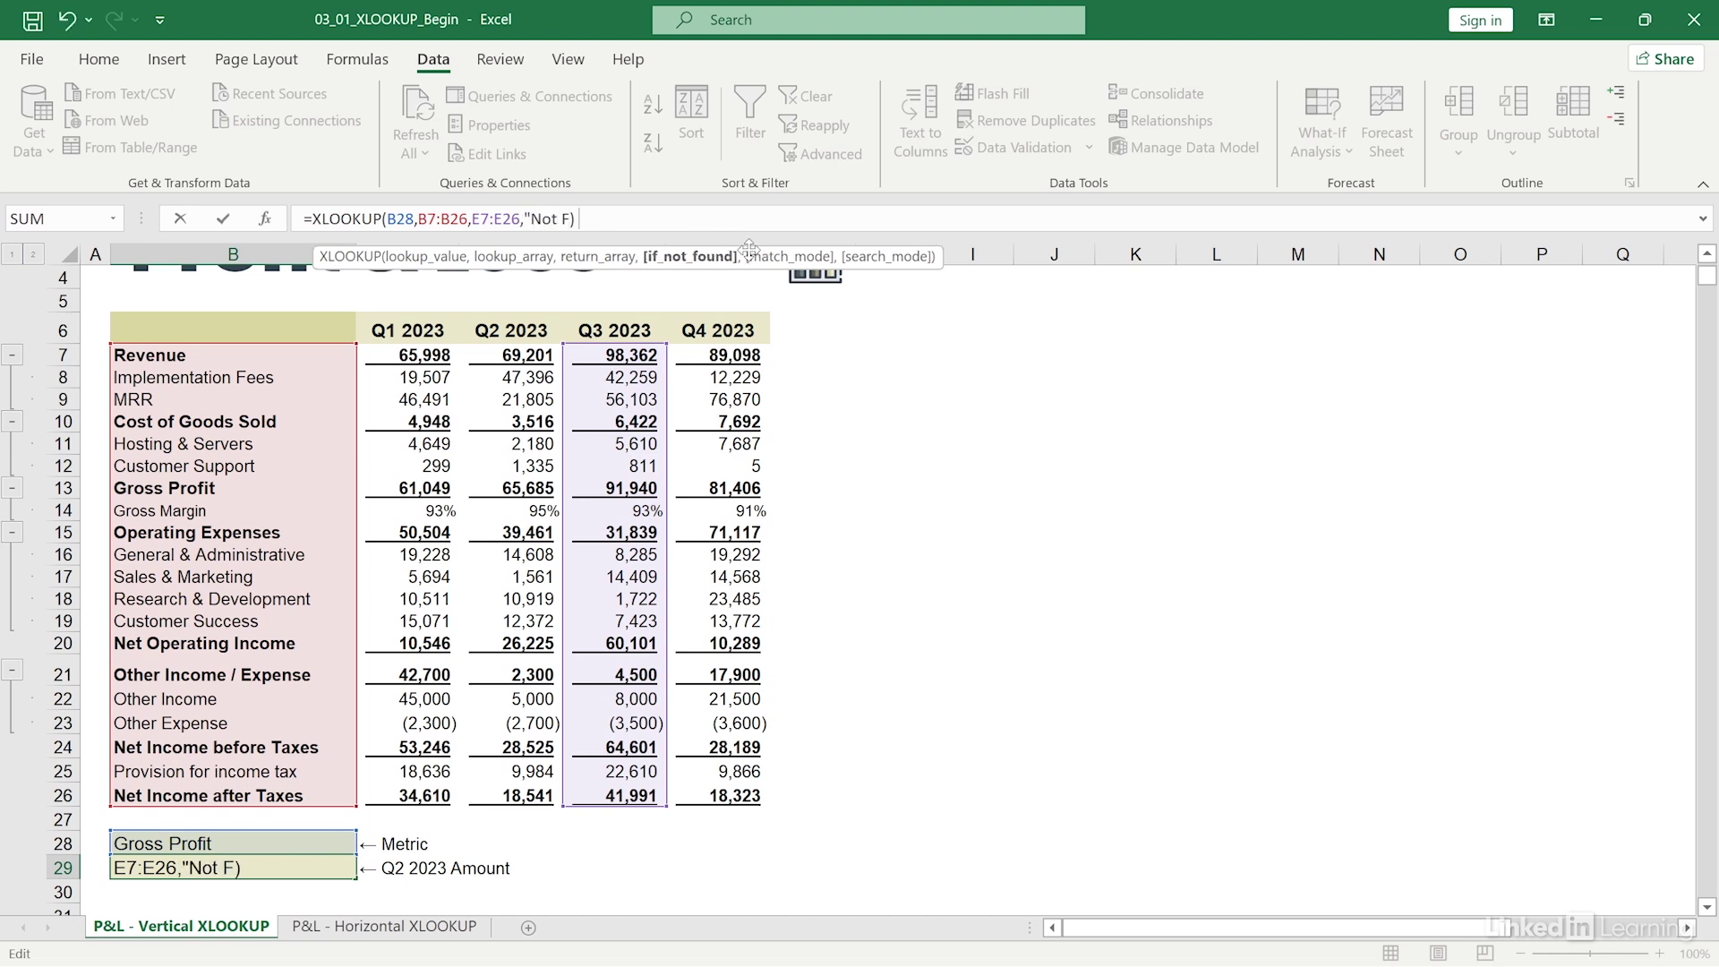
type("ound\",")
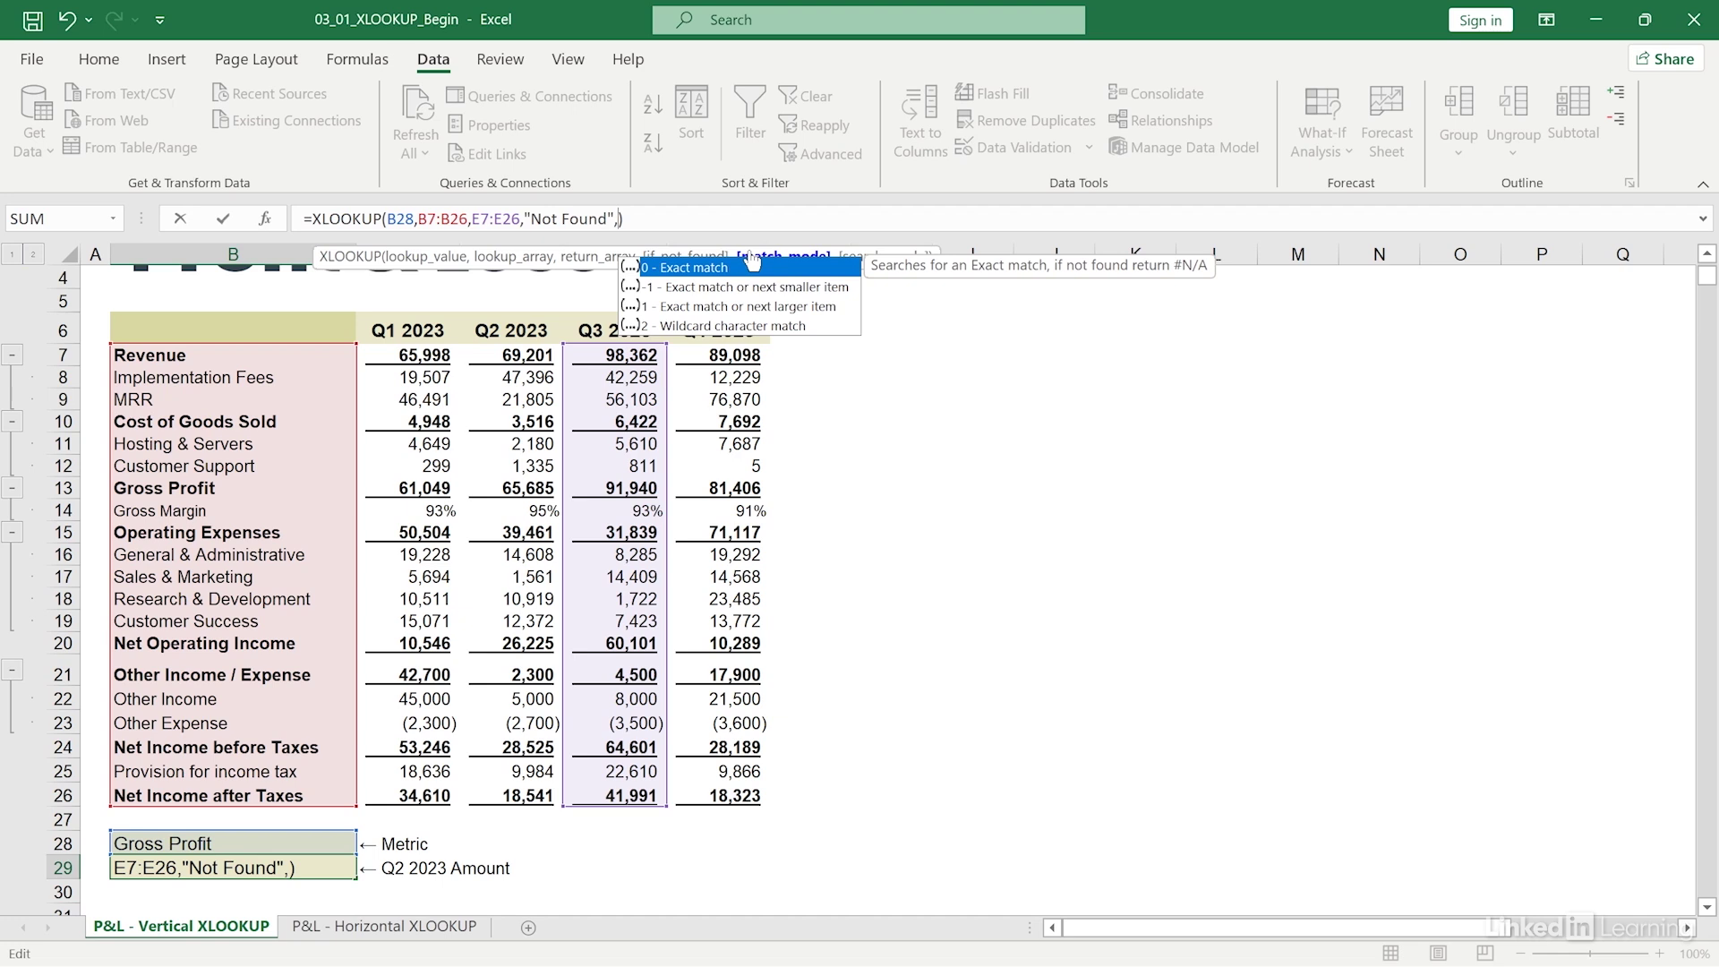
type("0,")
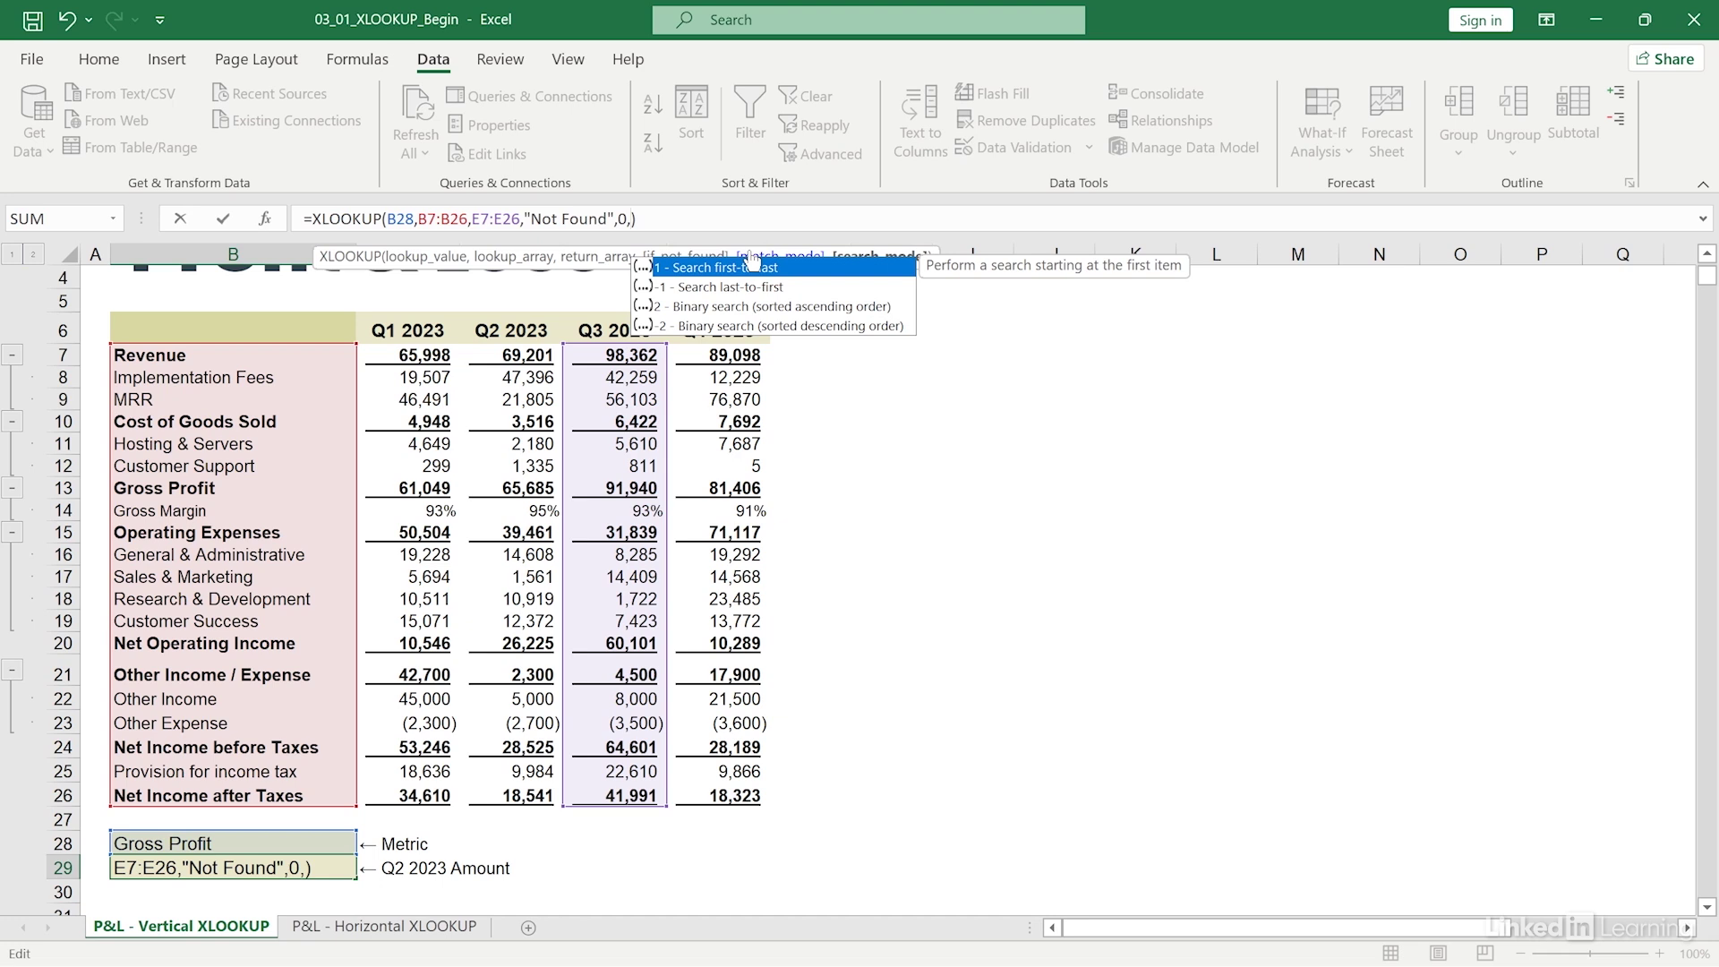
left_click(674, 237)
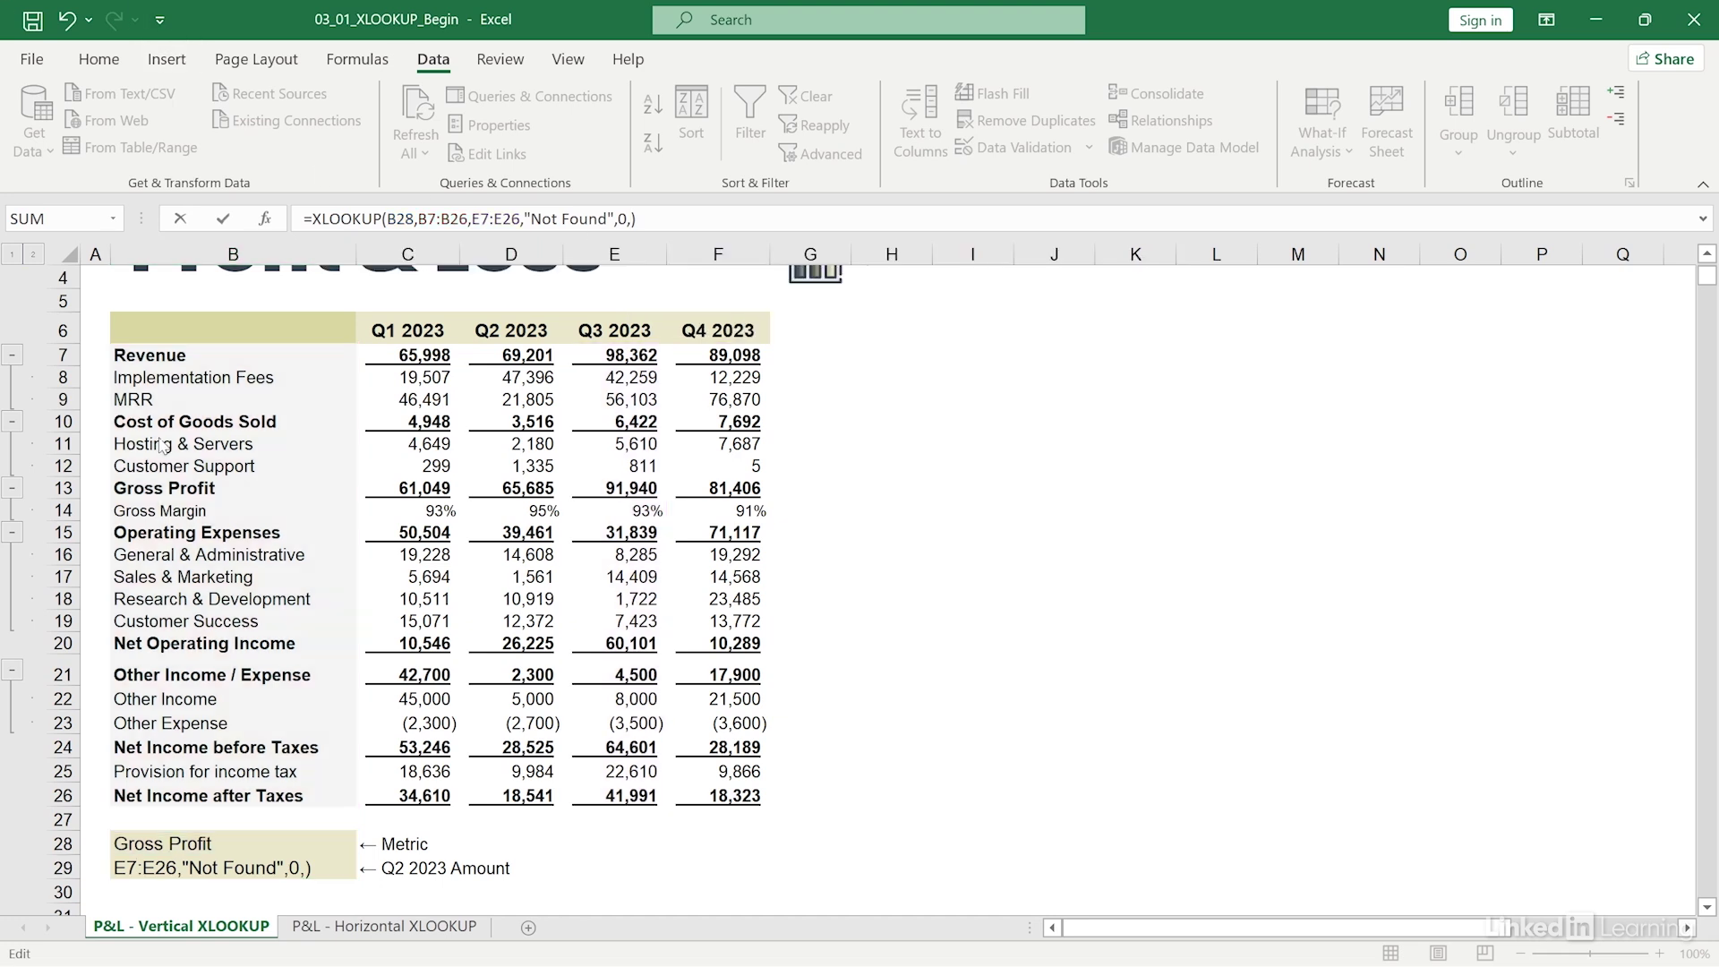
left_click(668, 217)
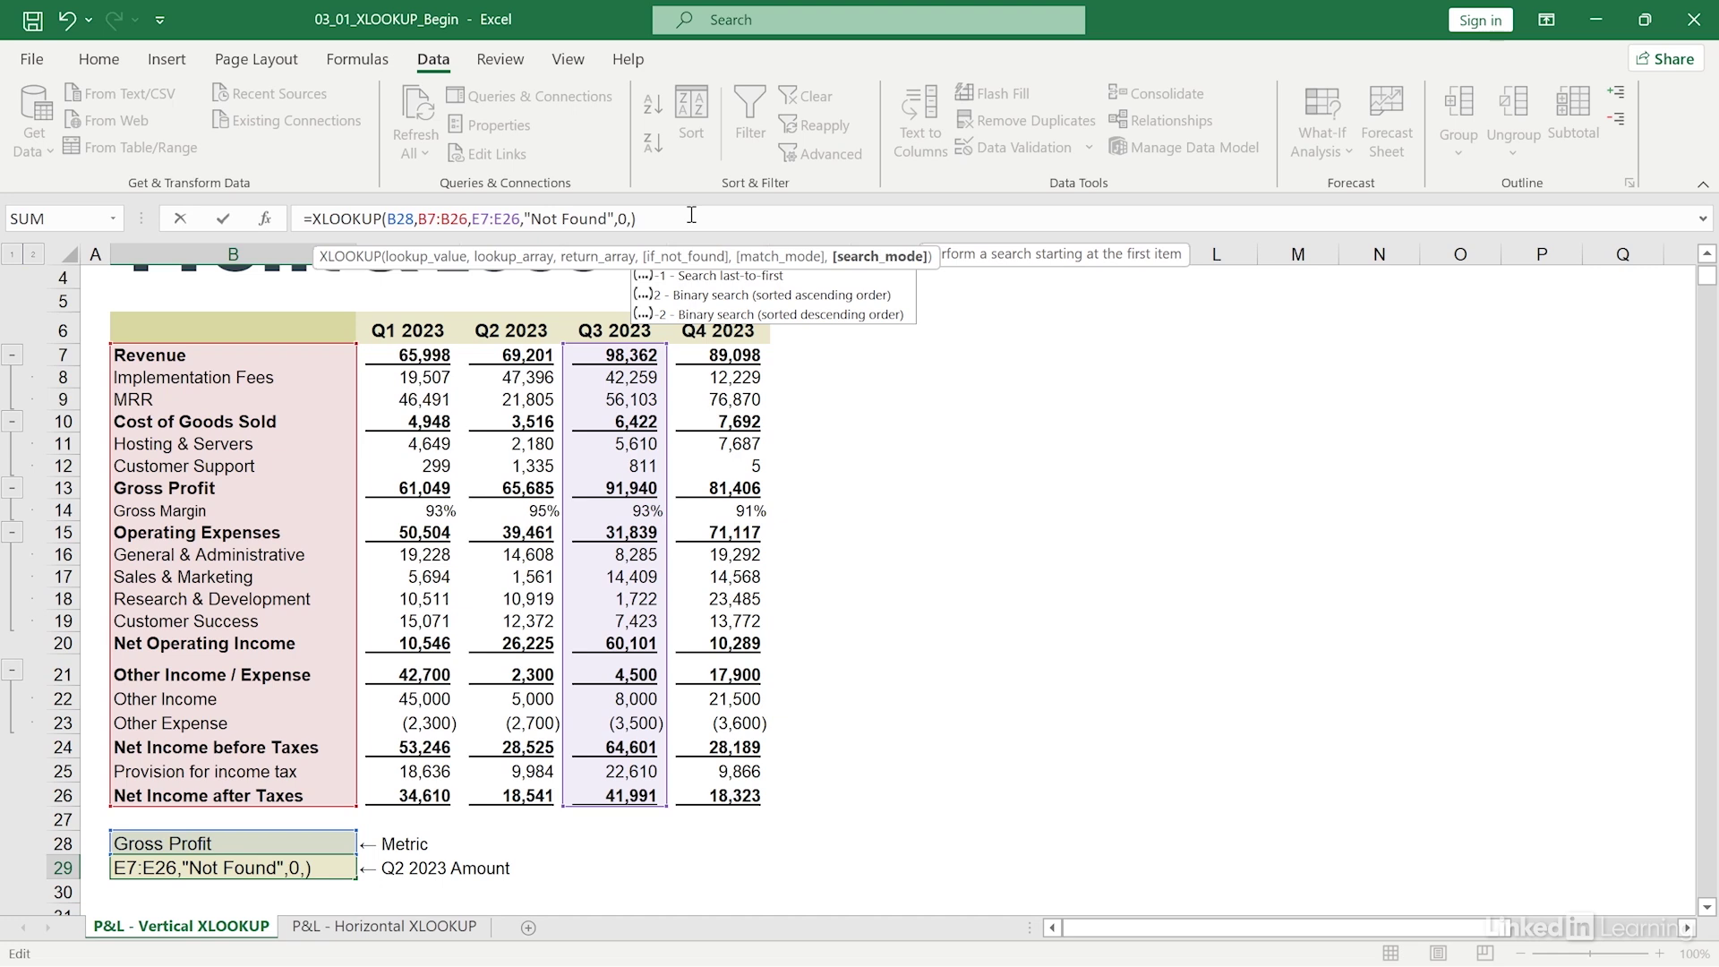
type("1")
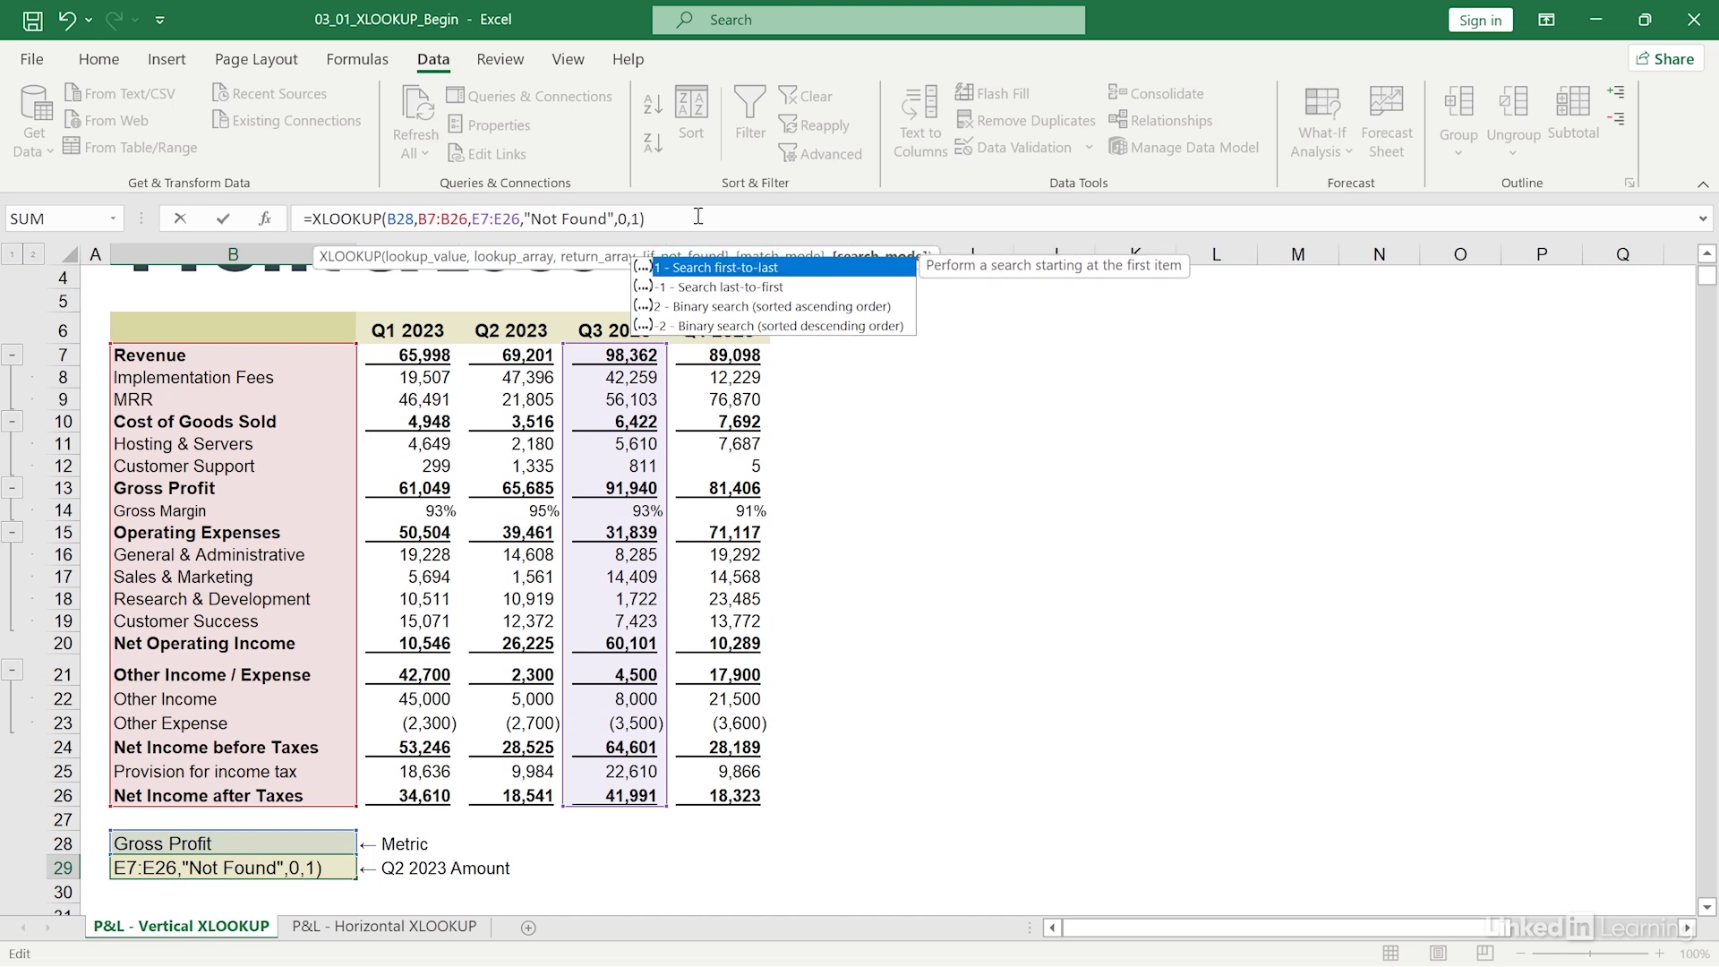
key("Return")
Step: Pick Operating Expenses from B28's list via keyboard so B29 shows 31,839
key("Up")
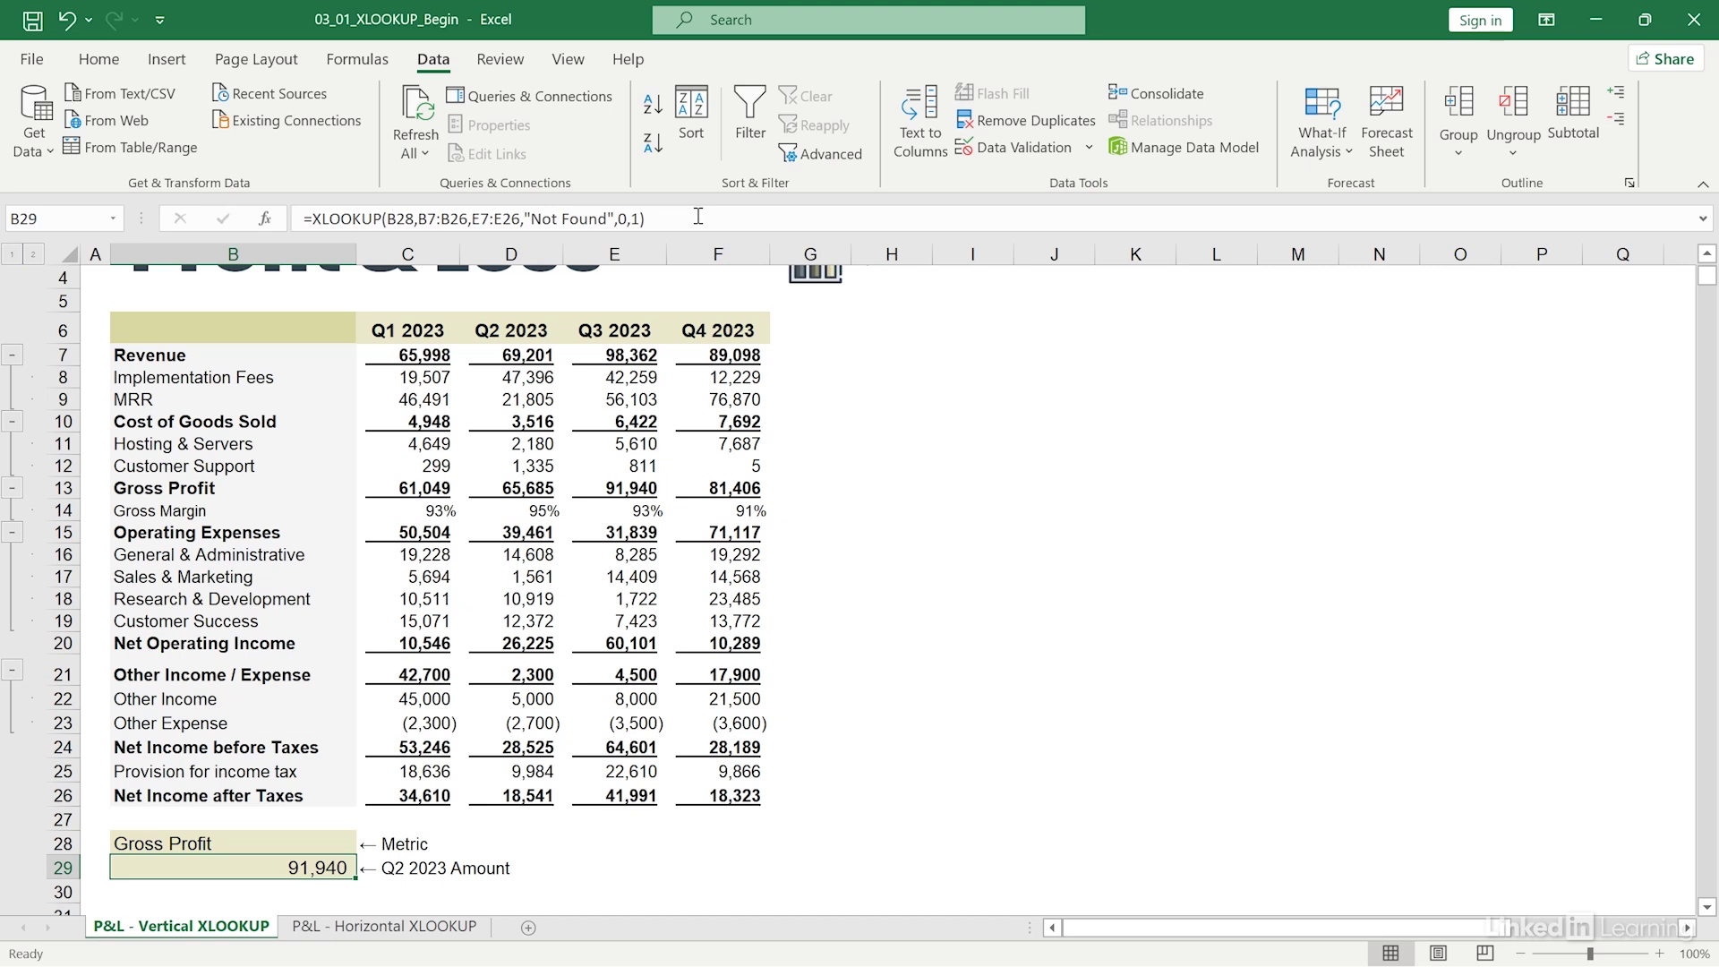
key("Up")
key("alt+Down")
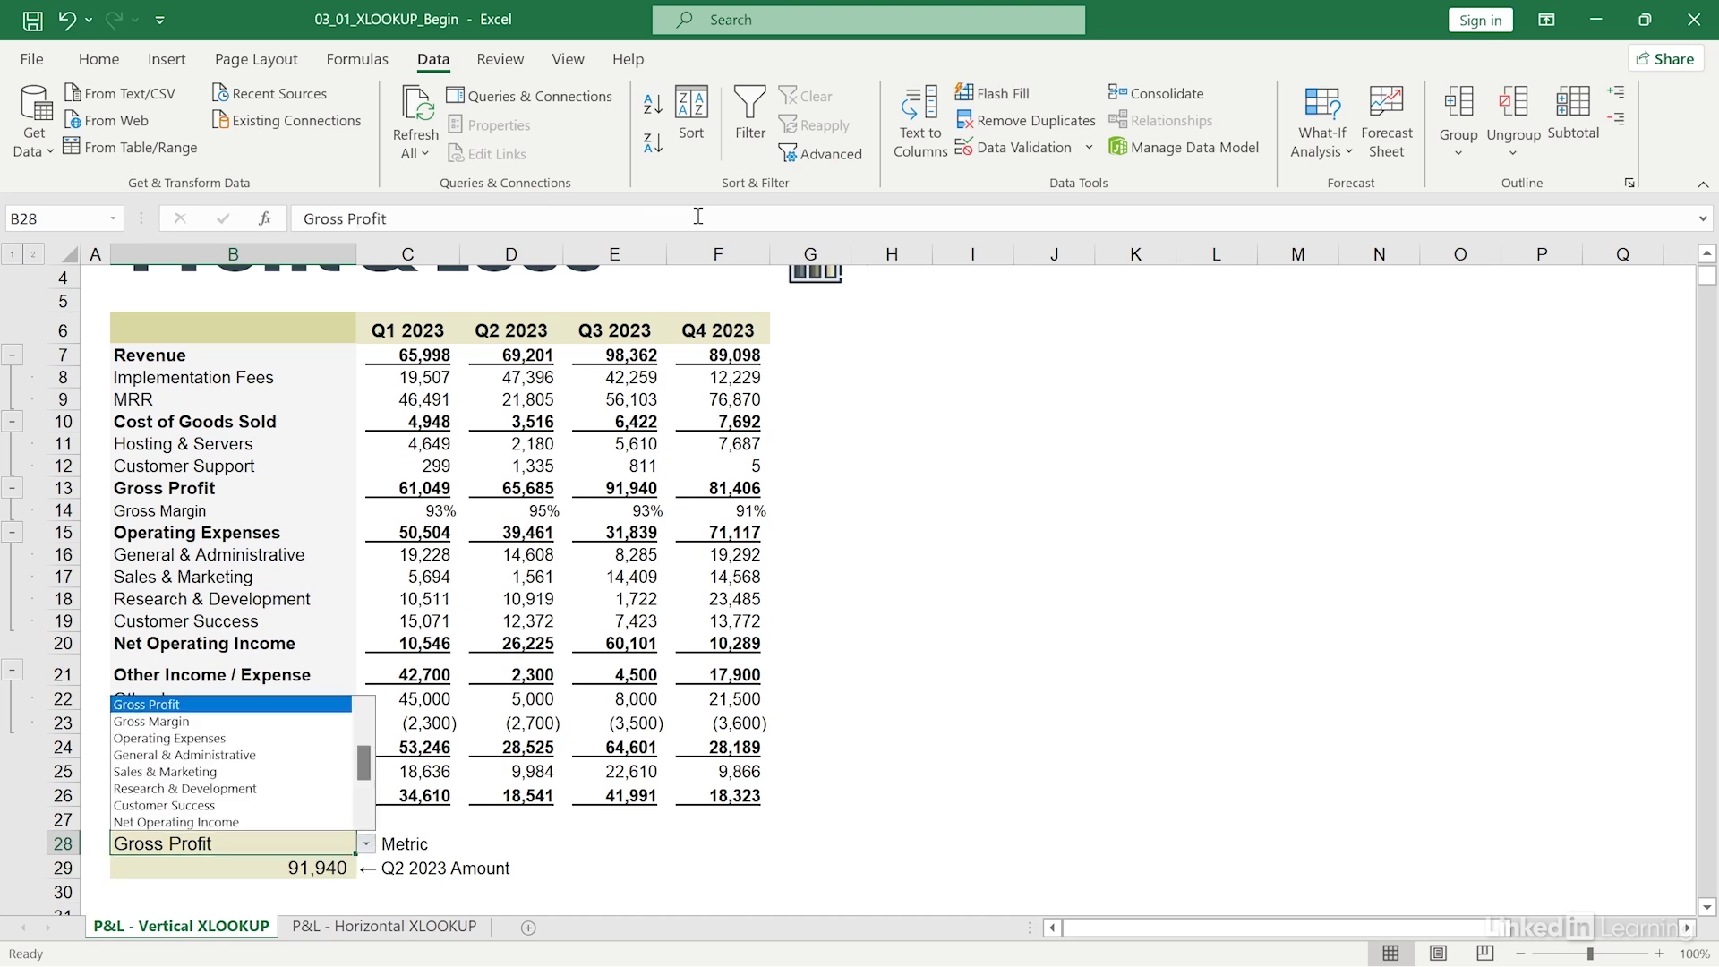
key("Down")
key("Down")
key("Return")
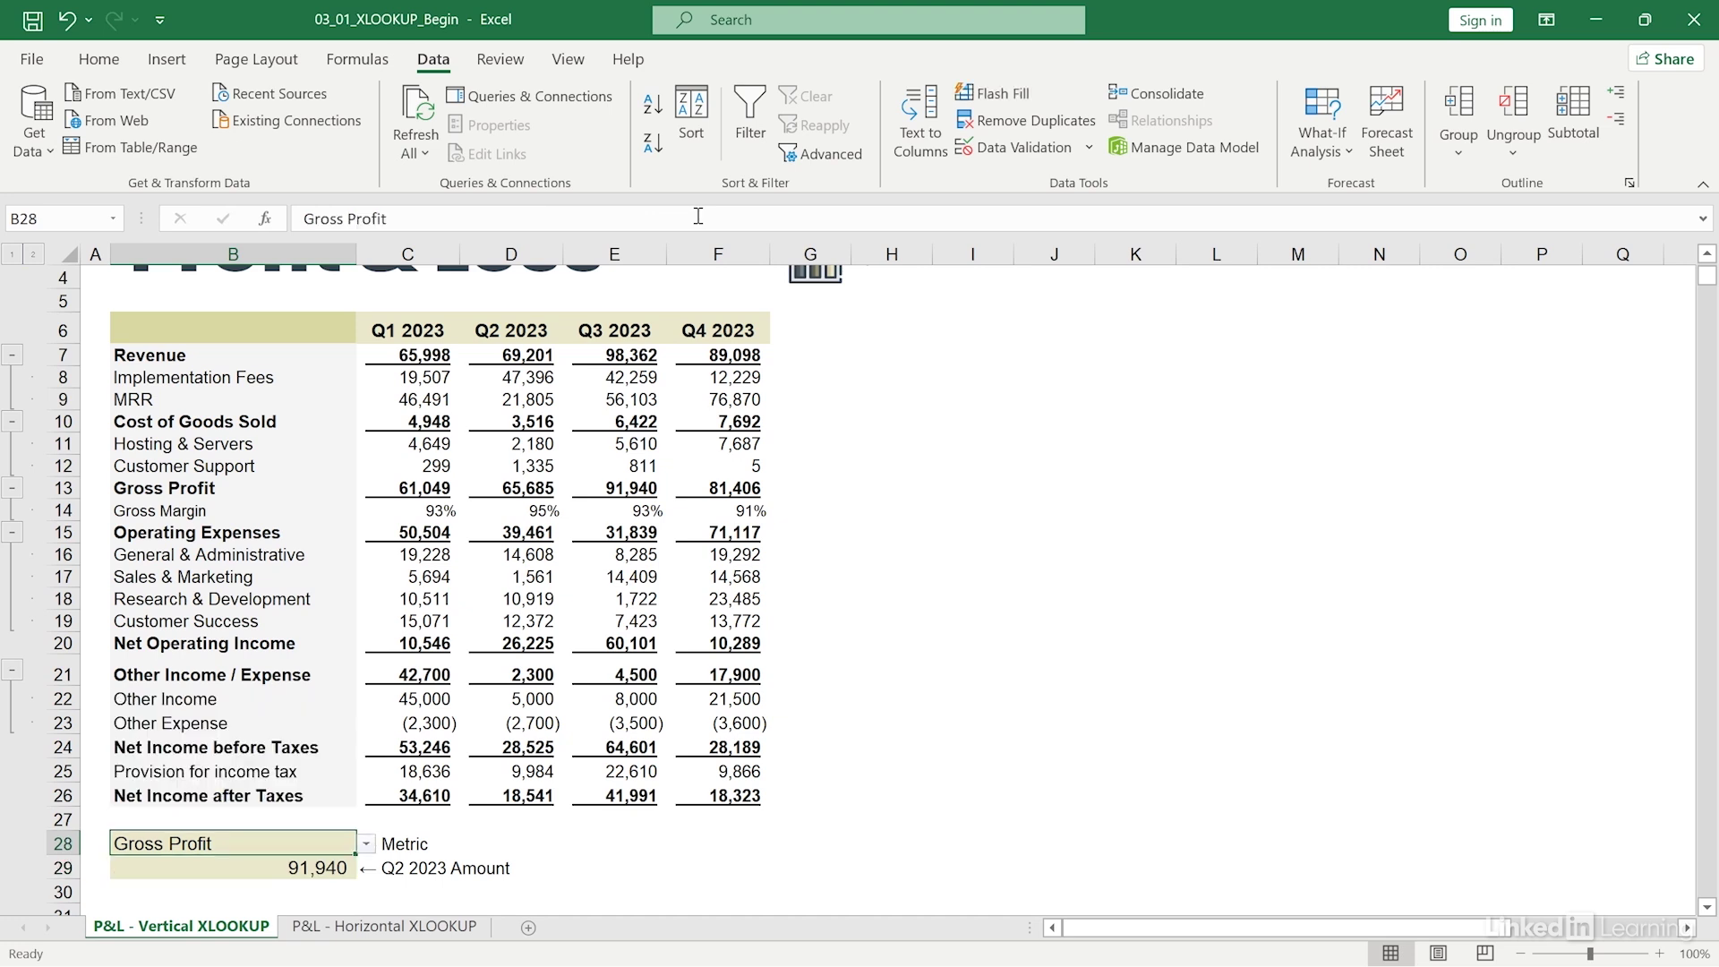
key("Down")
key("Up")
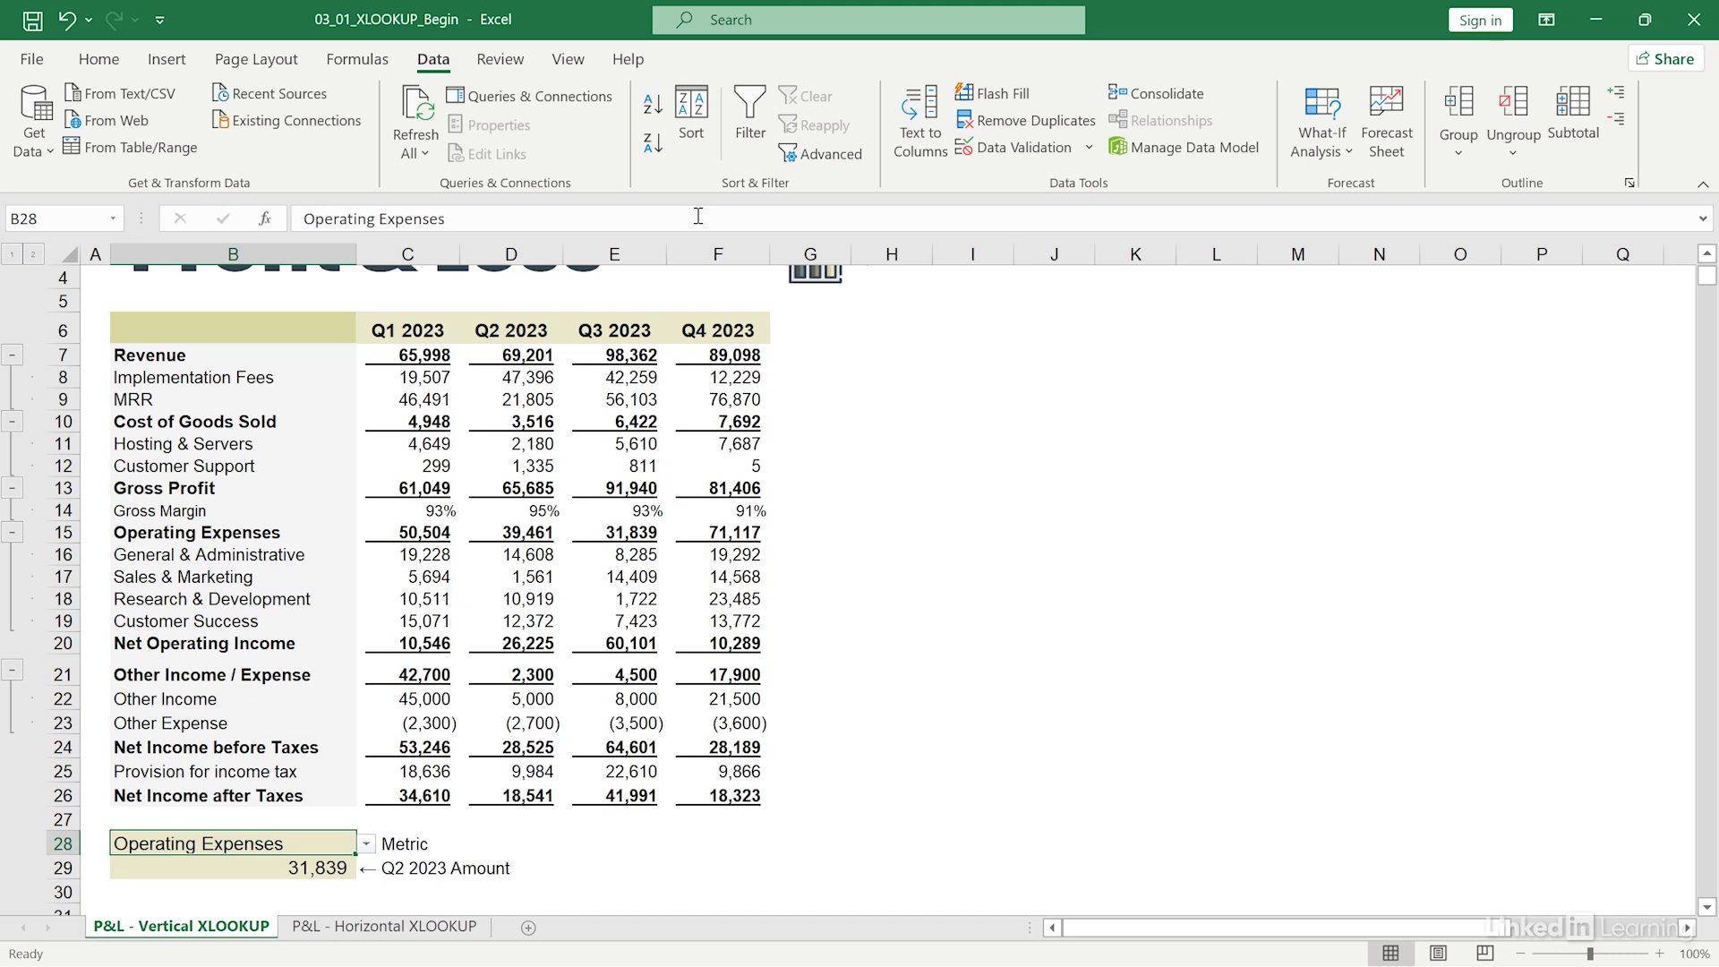
key("Down")
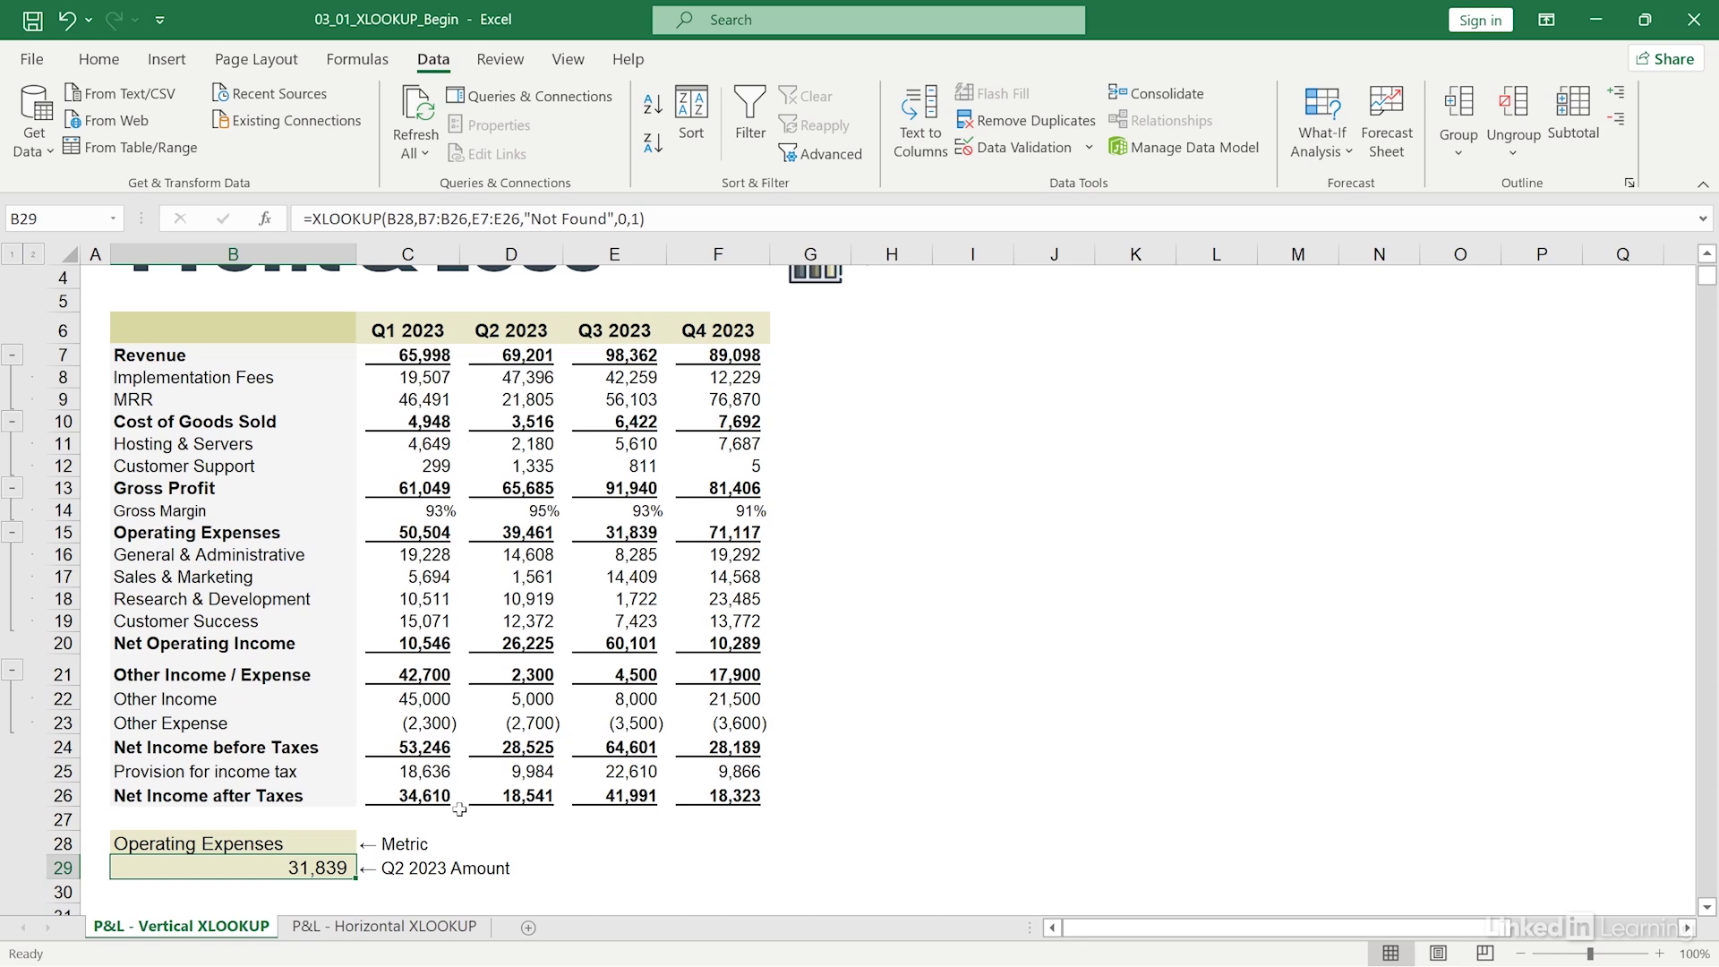
Step: On the P&L - Horizontal XLOOKUP sheet, check headers C6:F6 and set Period B28 to Q4 2023
left_click(398, 928)
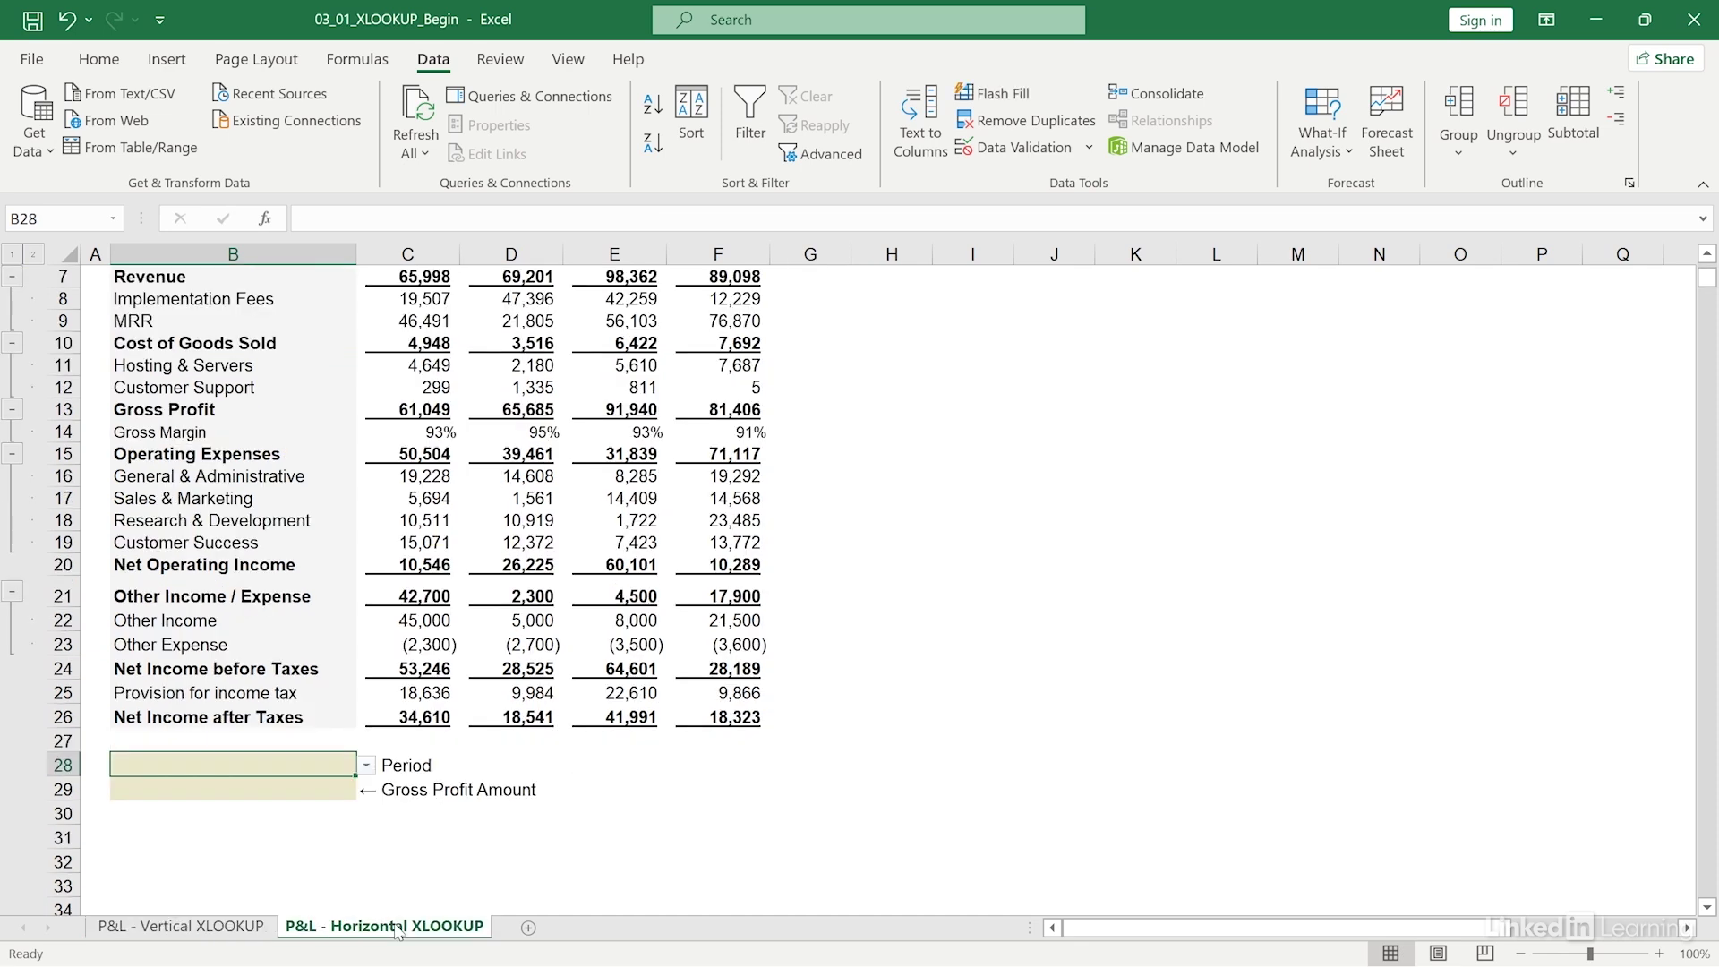
left_click(367, 766)
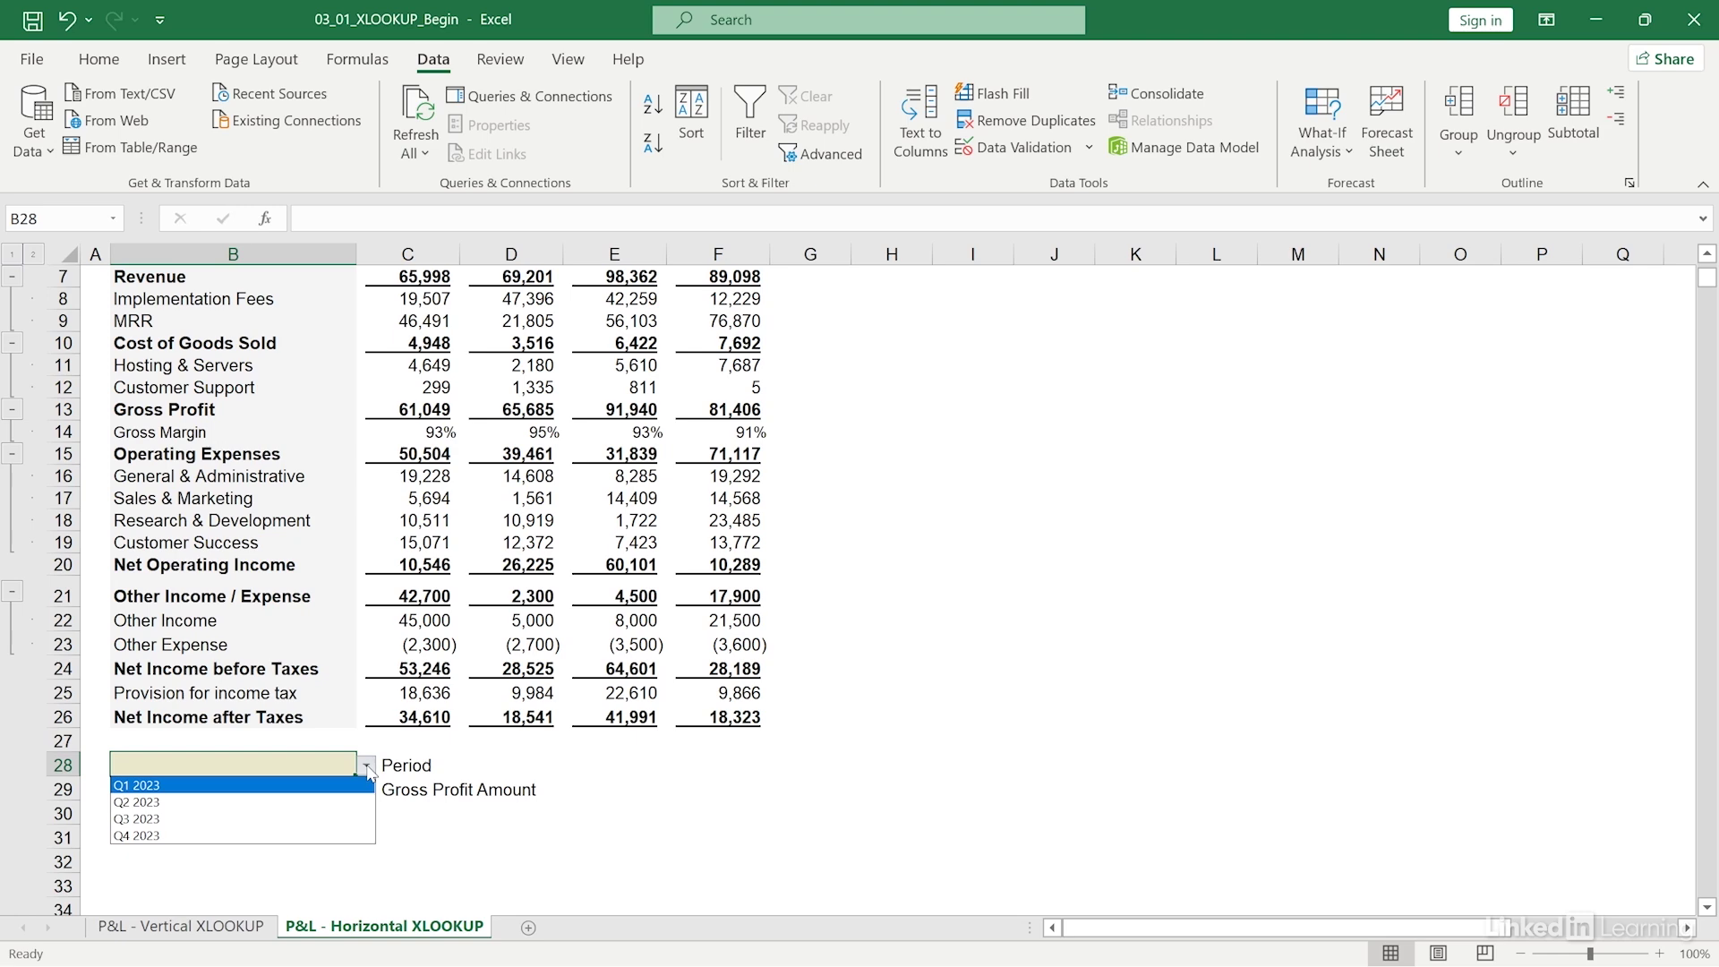
key("Escape")
scroll(418, 618, "up", 2)
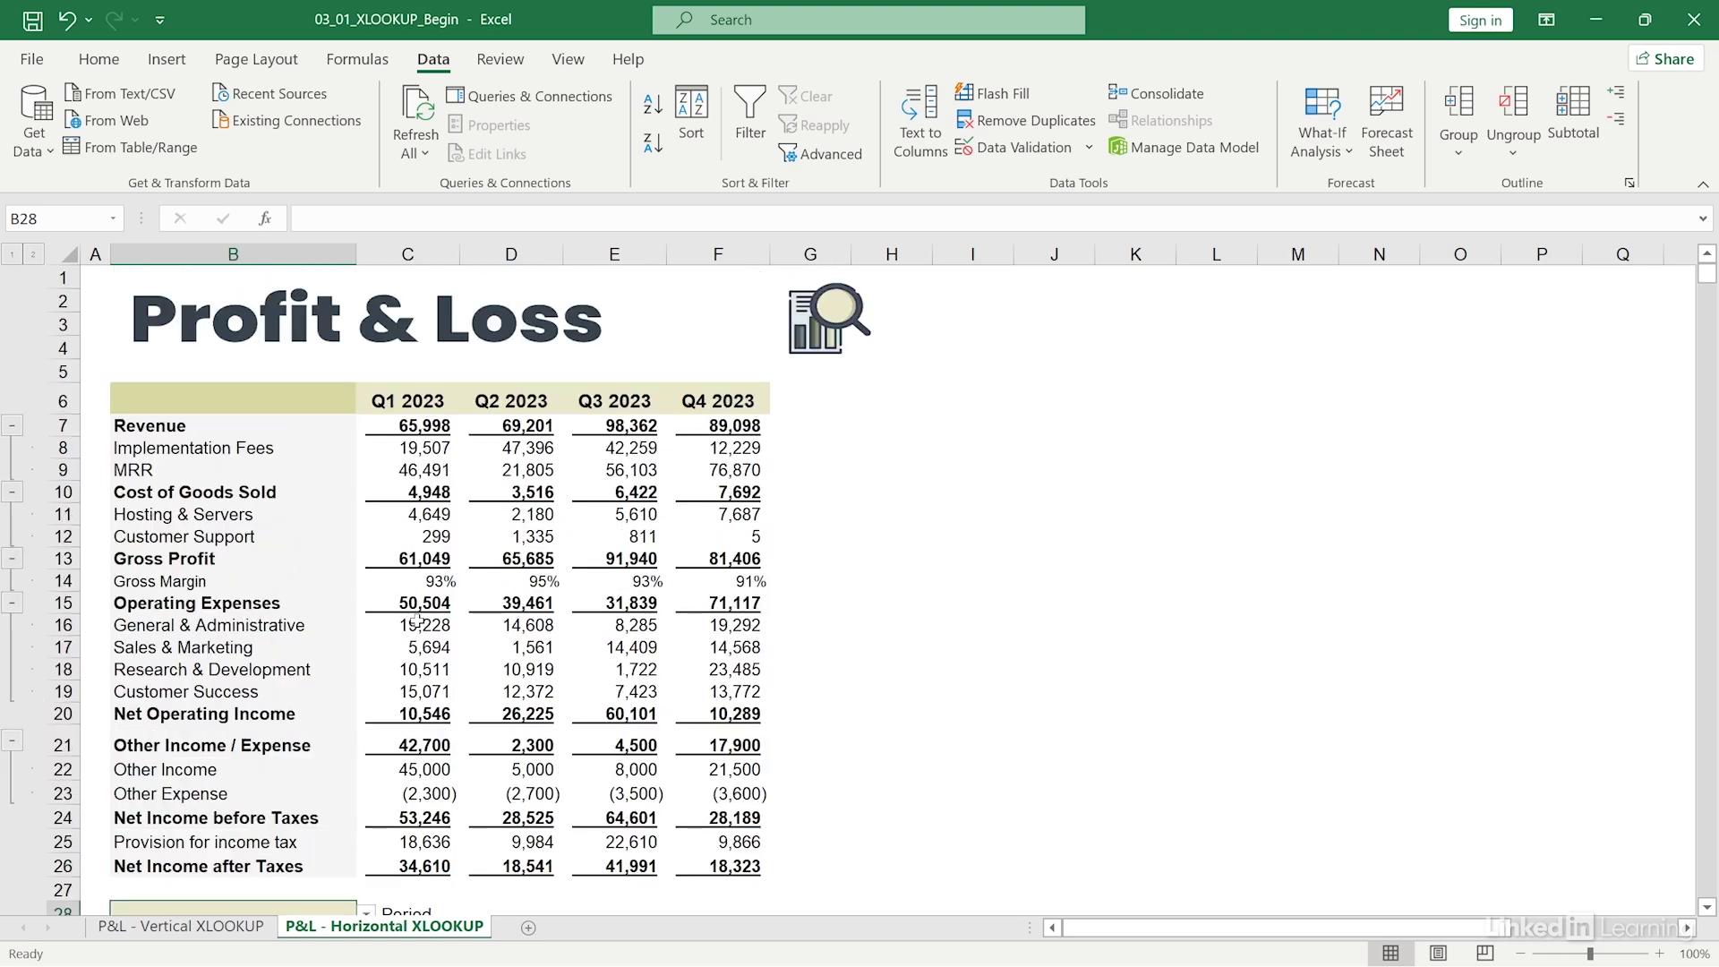
left_click_drag(394, 403, 698, 397)
scroll(300, 637, "down", 2)
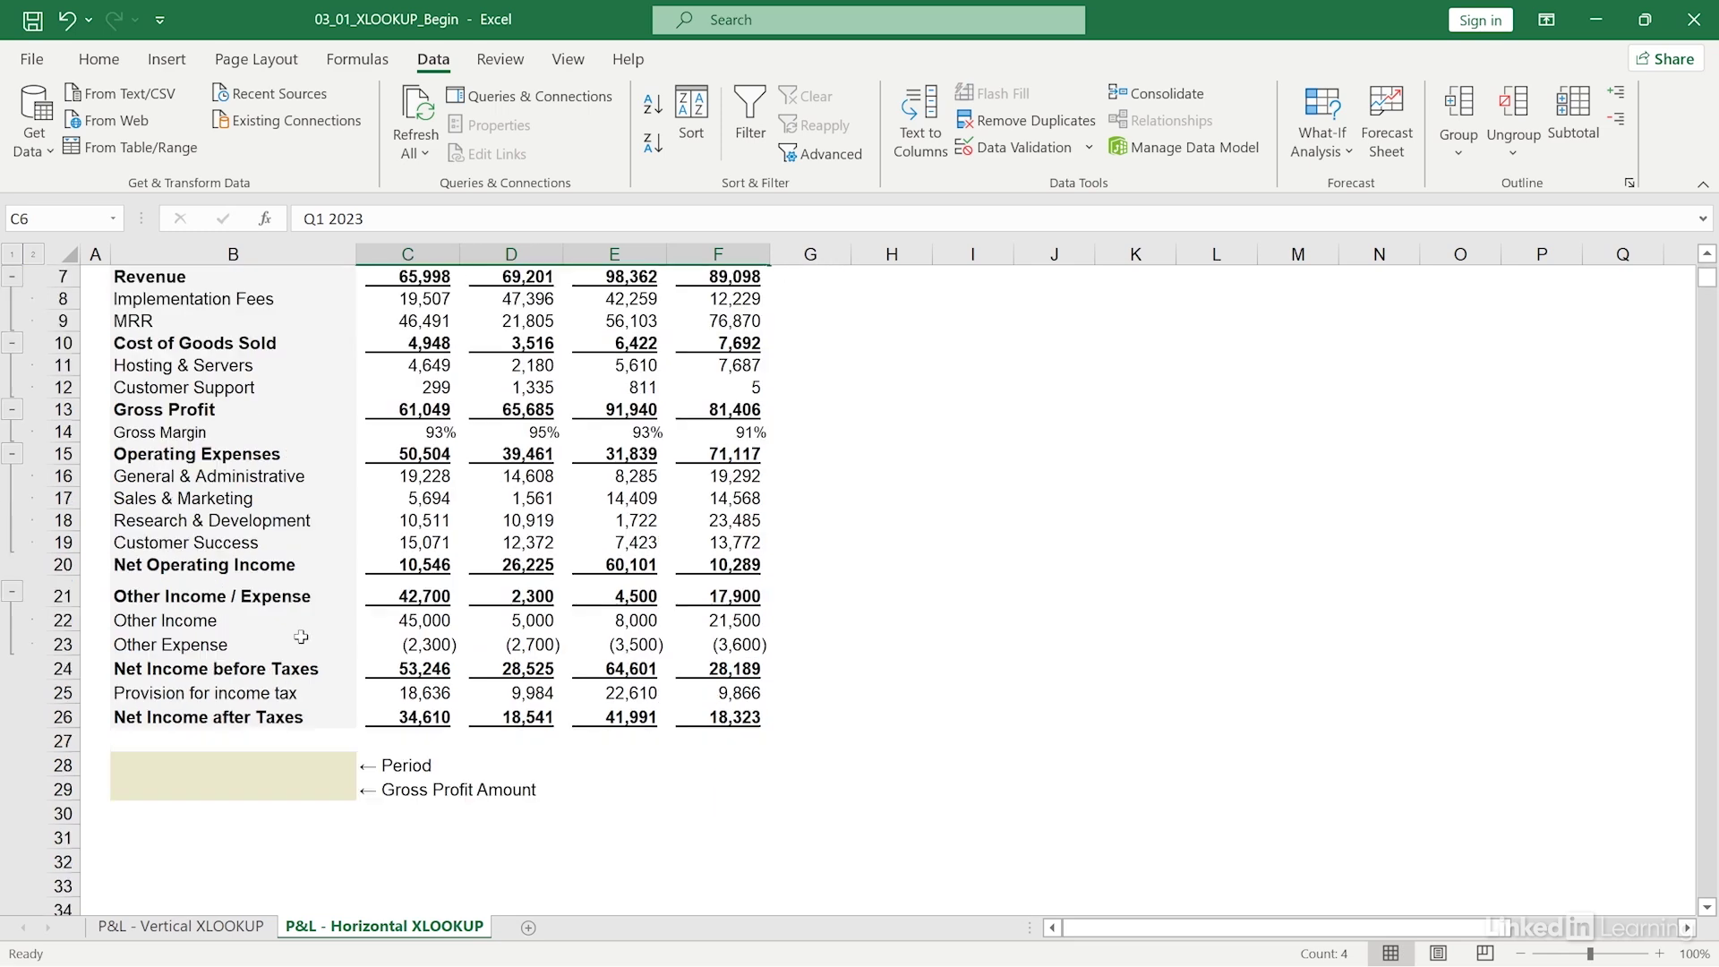
scroll(300, 637, "up", 1)
left_click(326, 841)
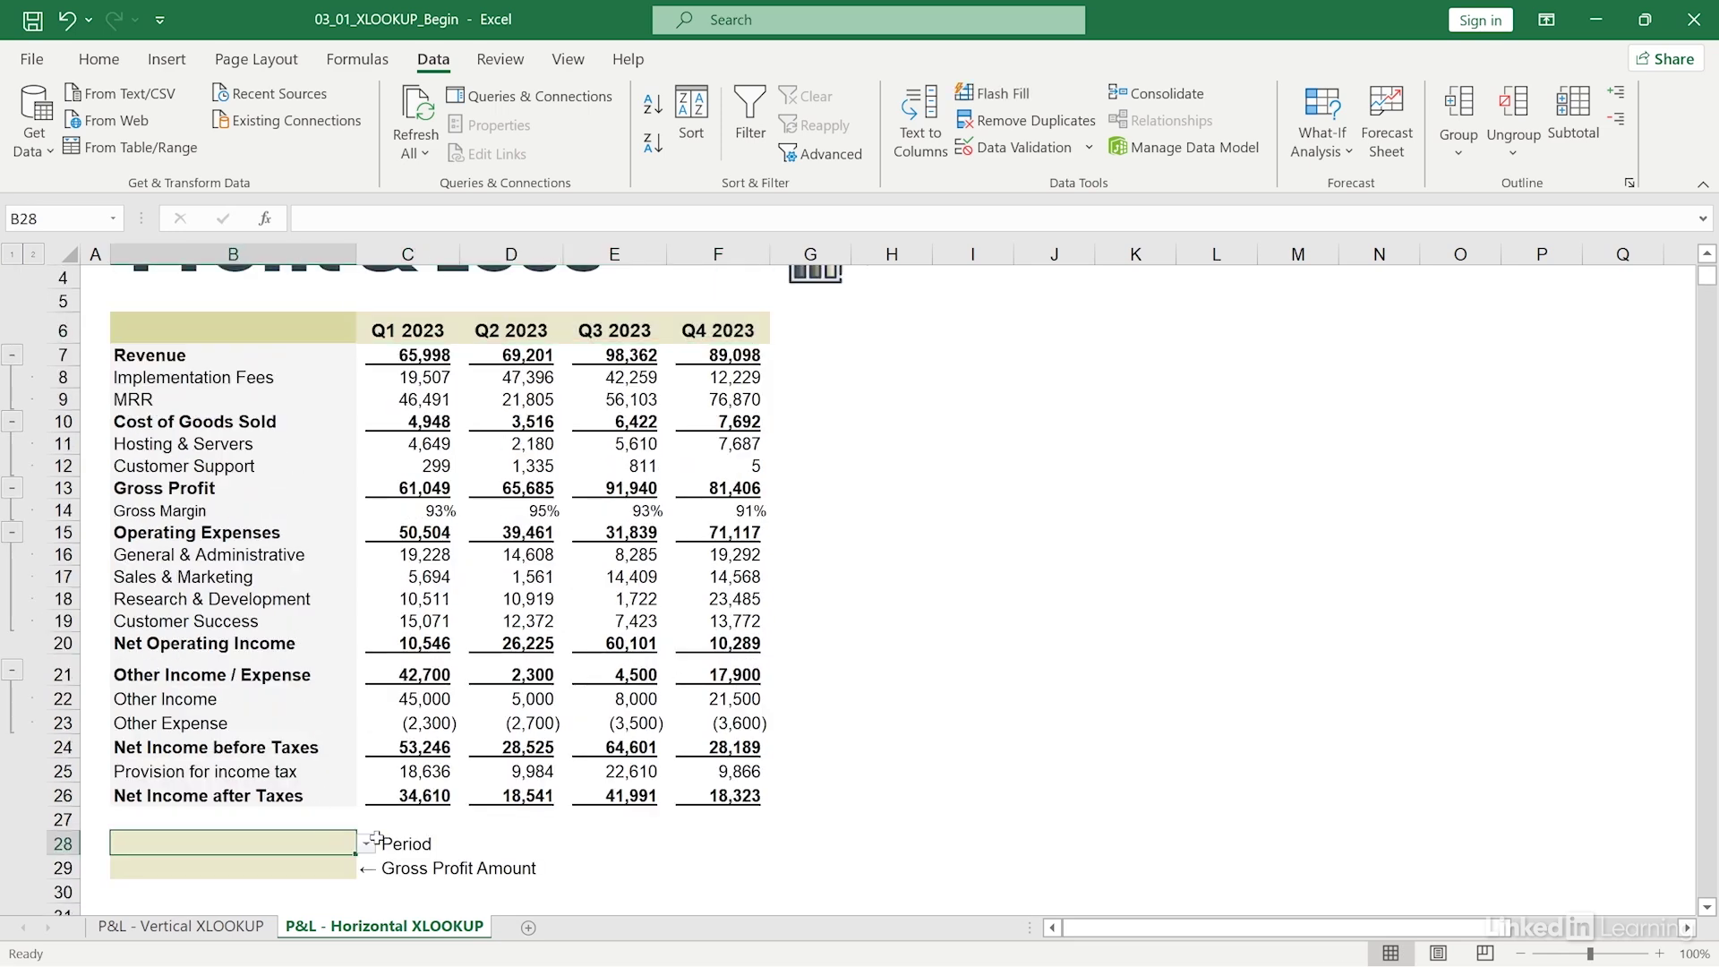
left_click(366, 843)
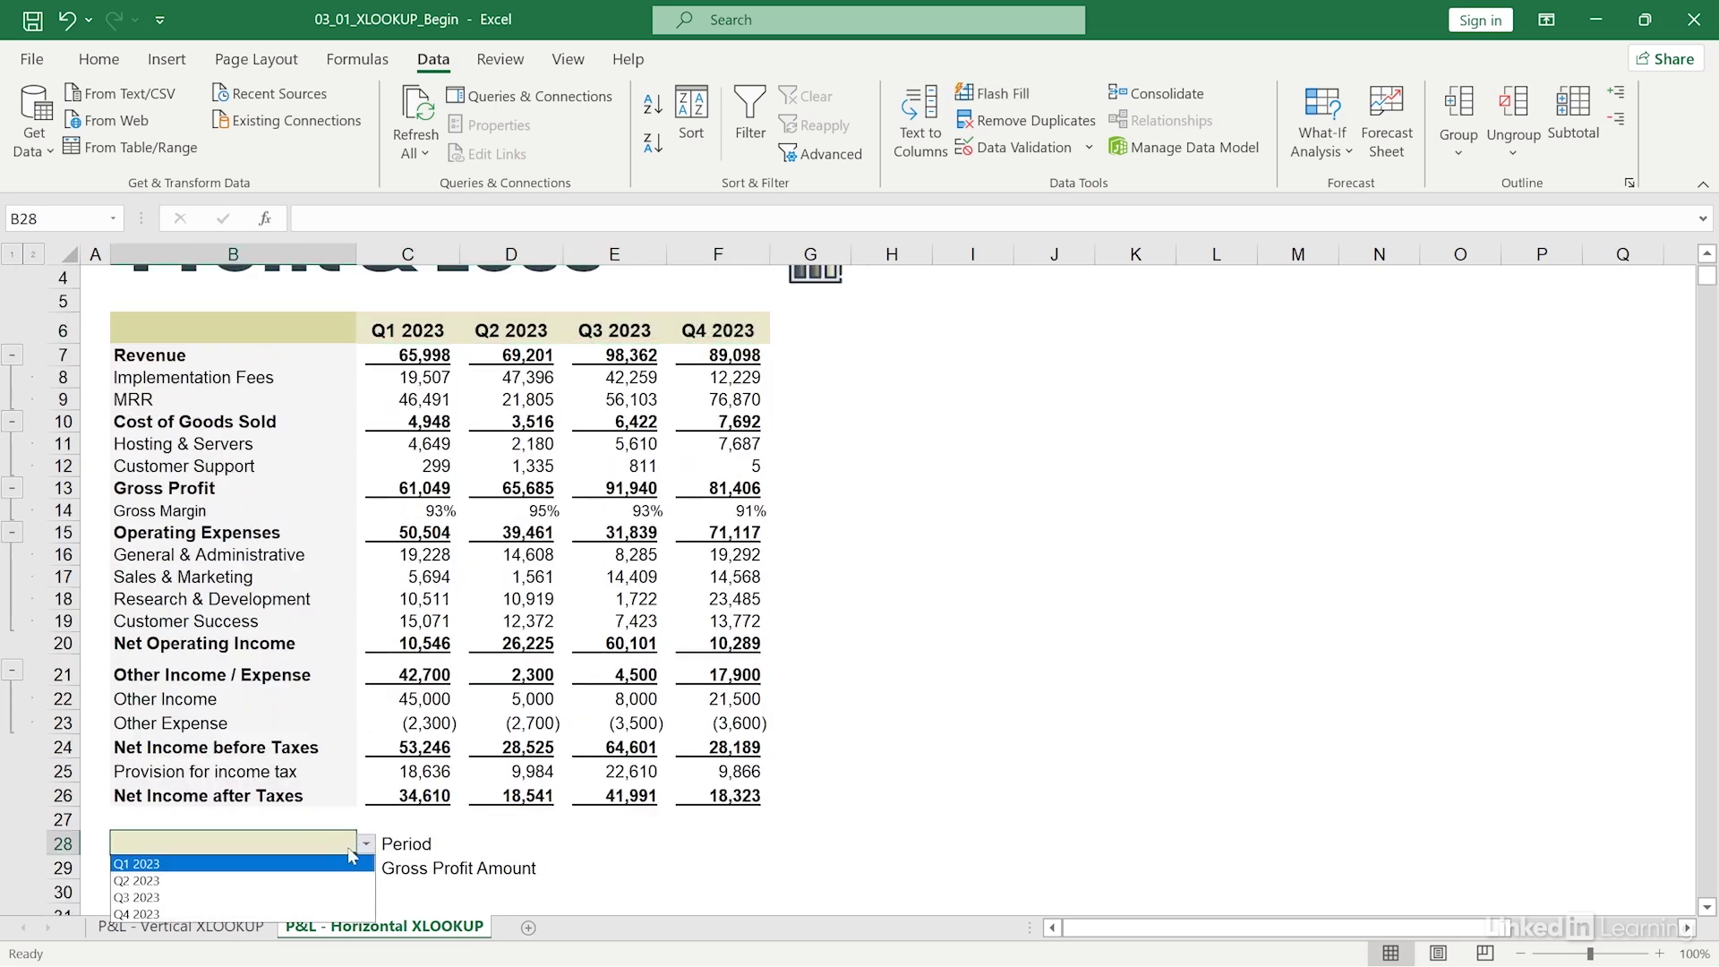
left_click(293, 914)
Step: Enter =xlookup(B28,C6:F6,C13:F13) in B29, returning 81,406 Gross Profit for Q4 2023
left_click(119, 866)
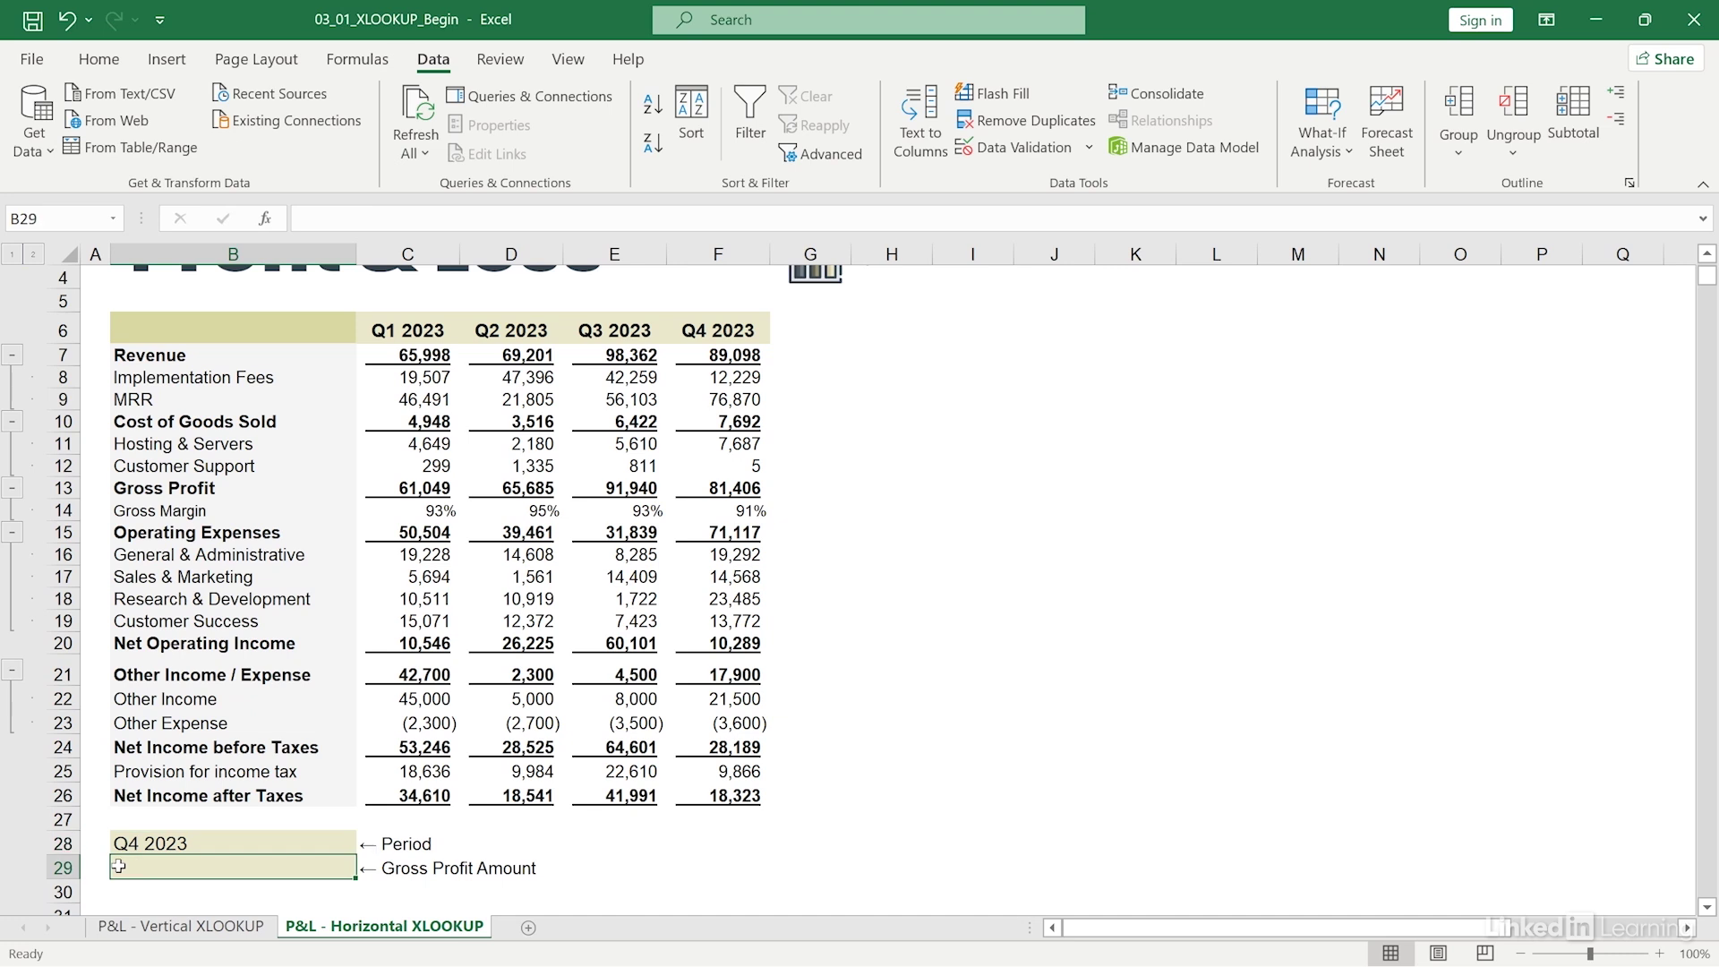
type("=")
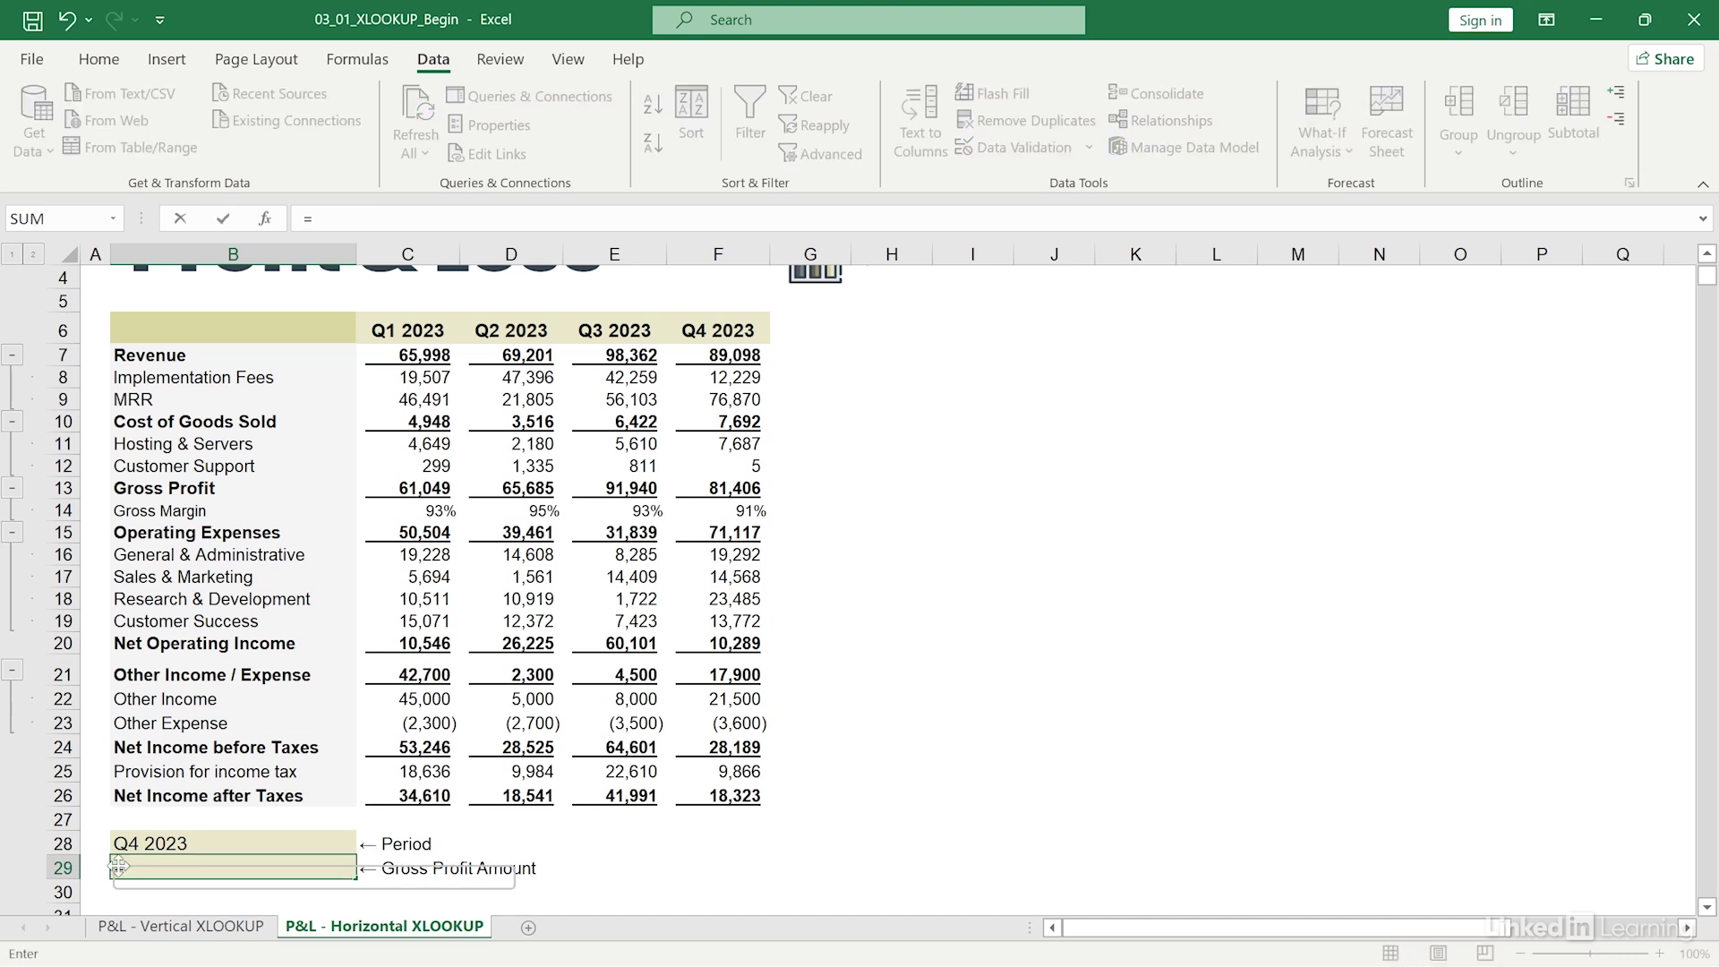
type("xlookup(")
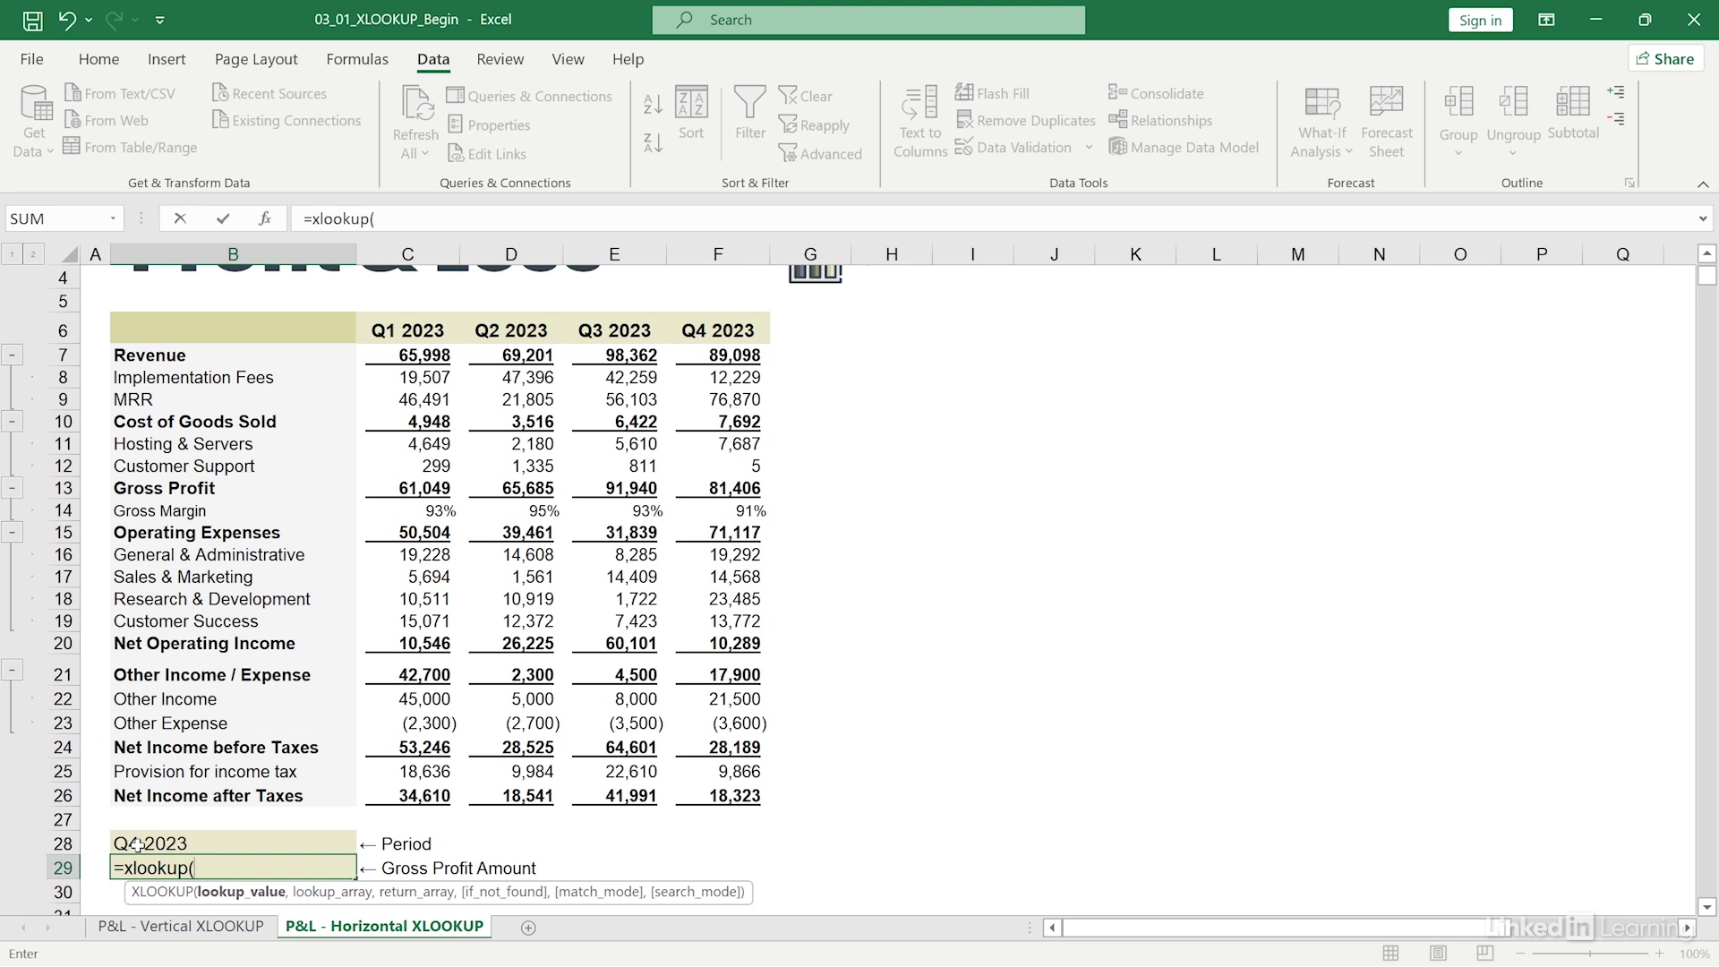
left_click(137, 843)
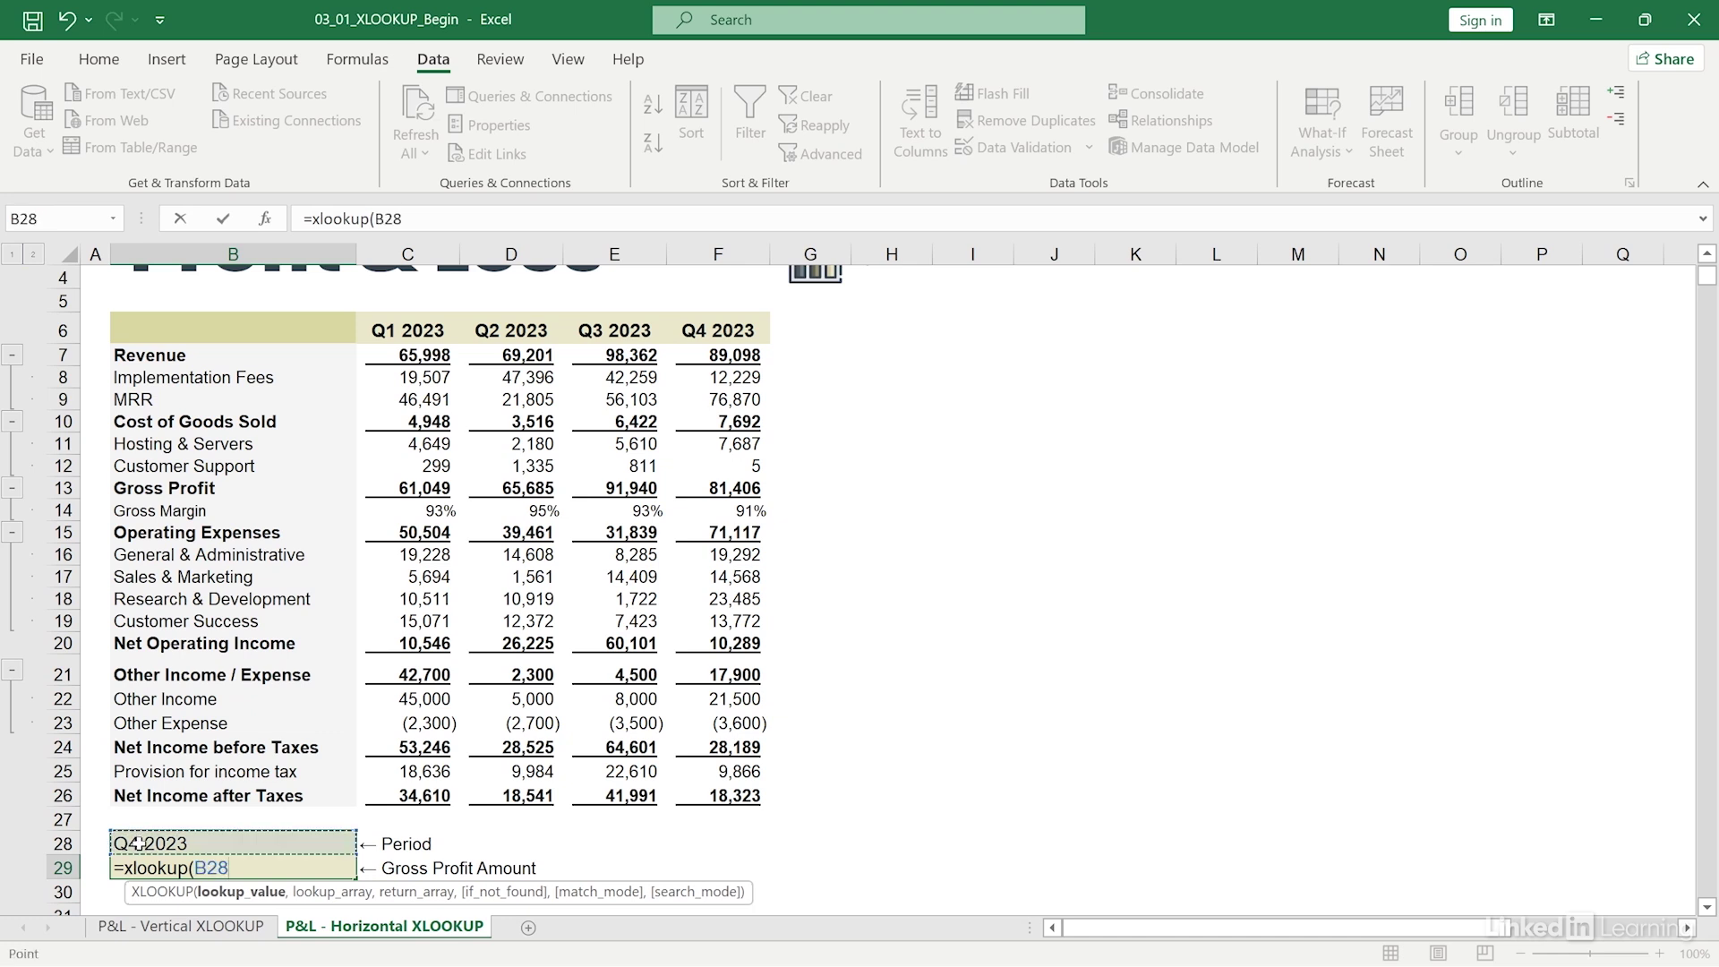
type(",")
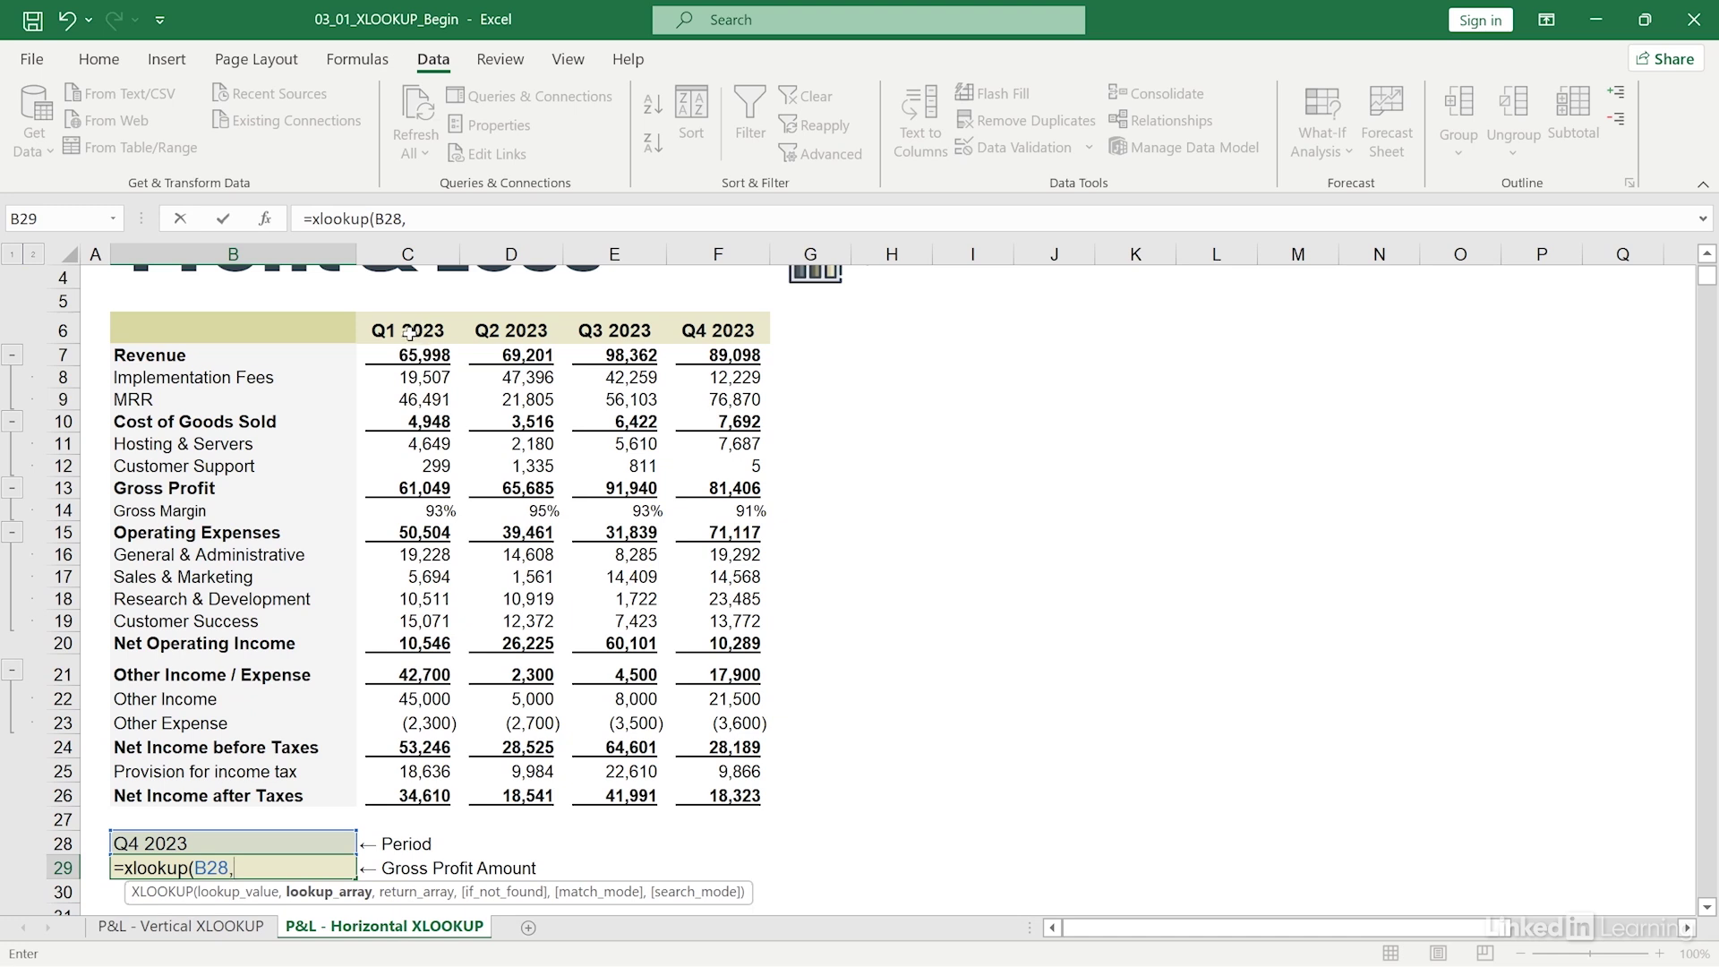
left_click_drag(408, 333, 678, 326)
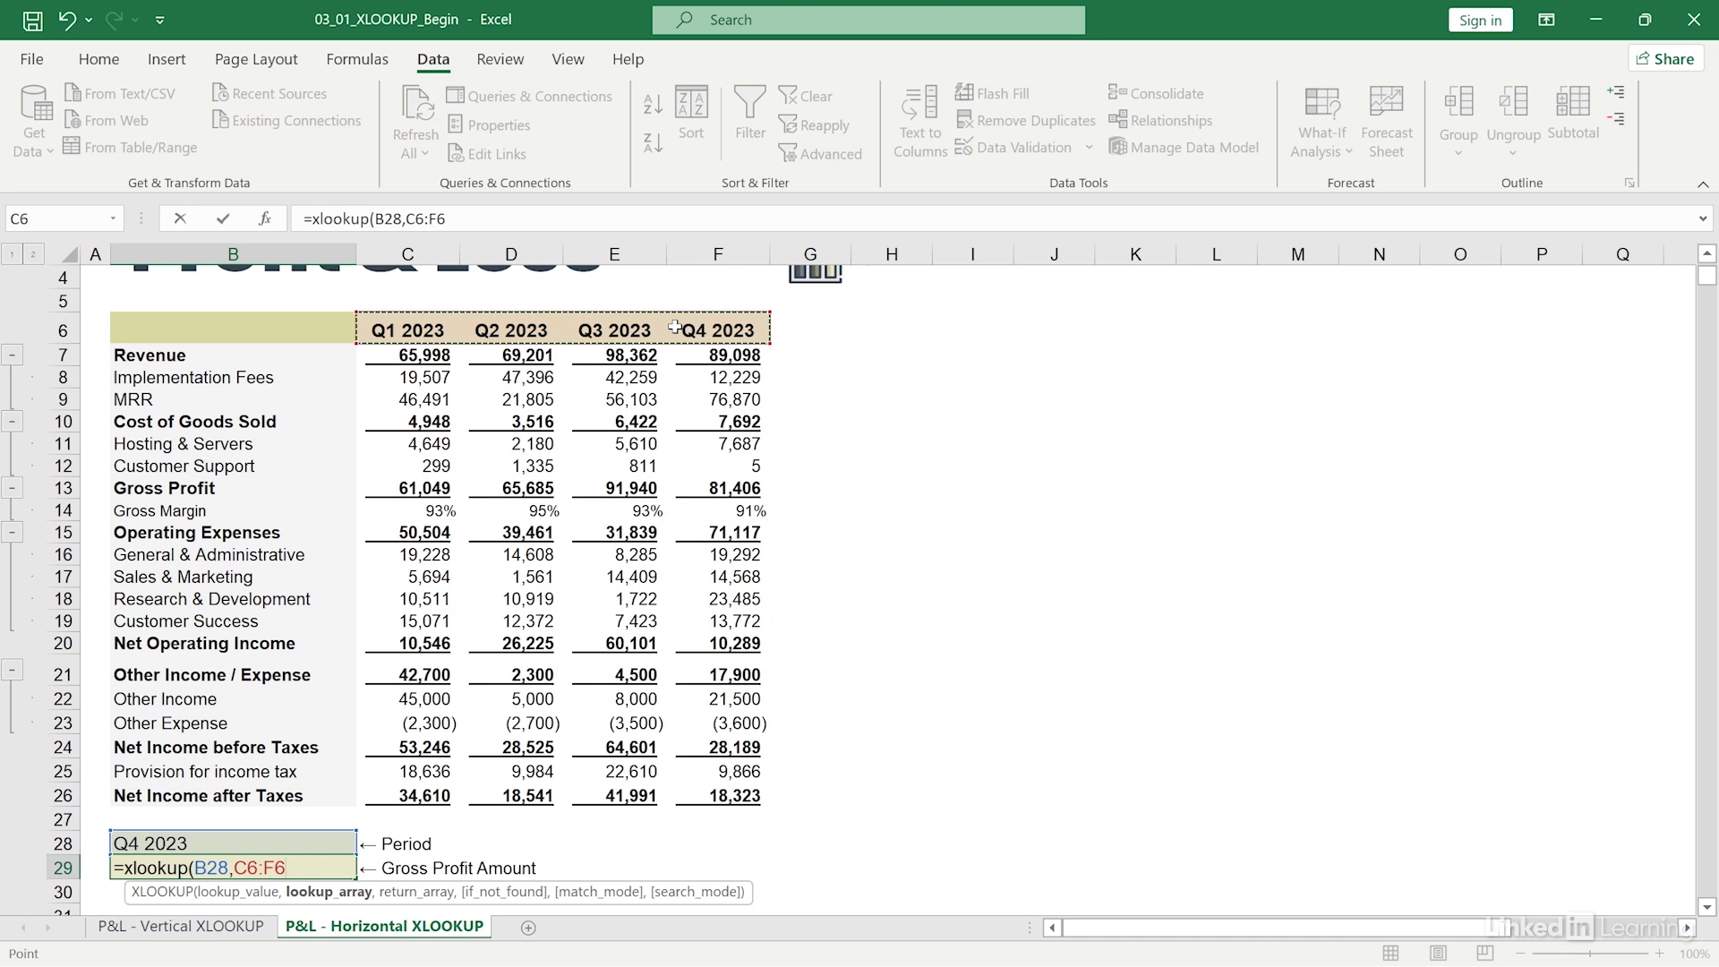
type(",")
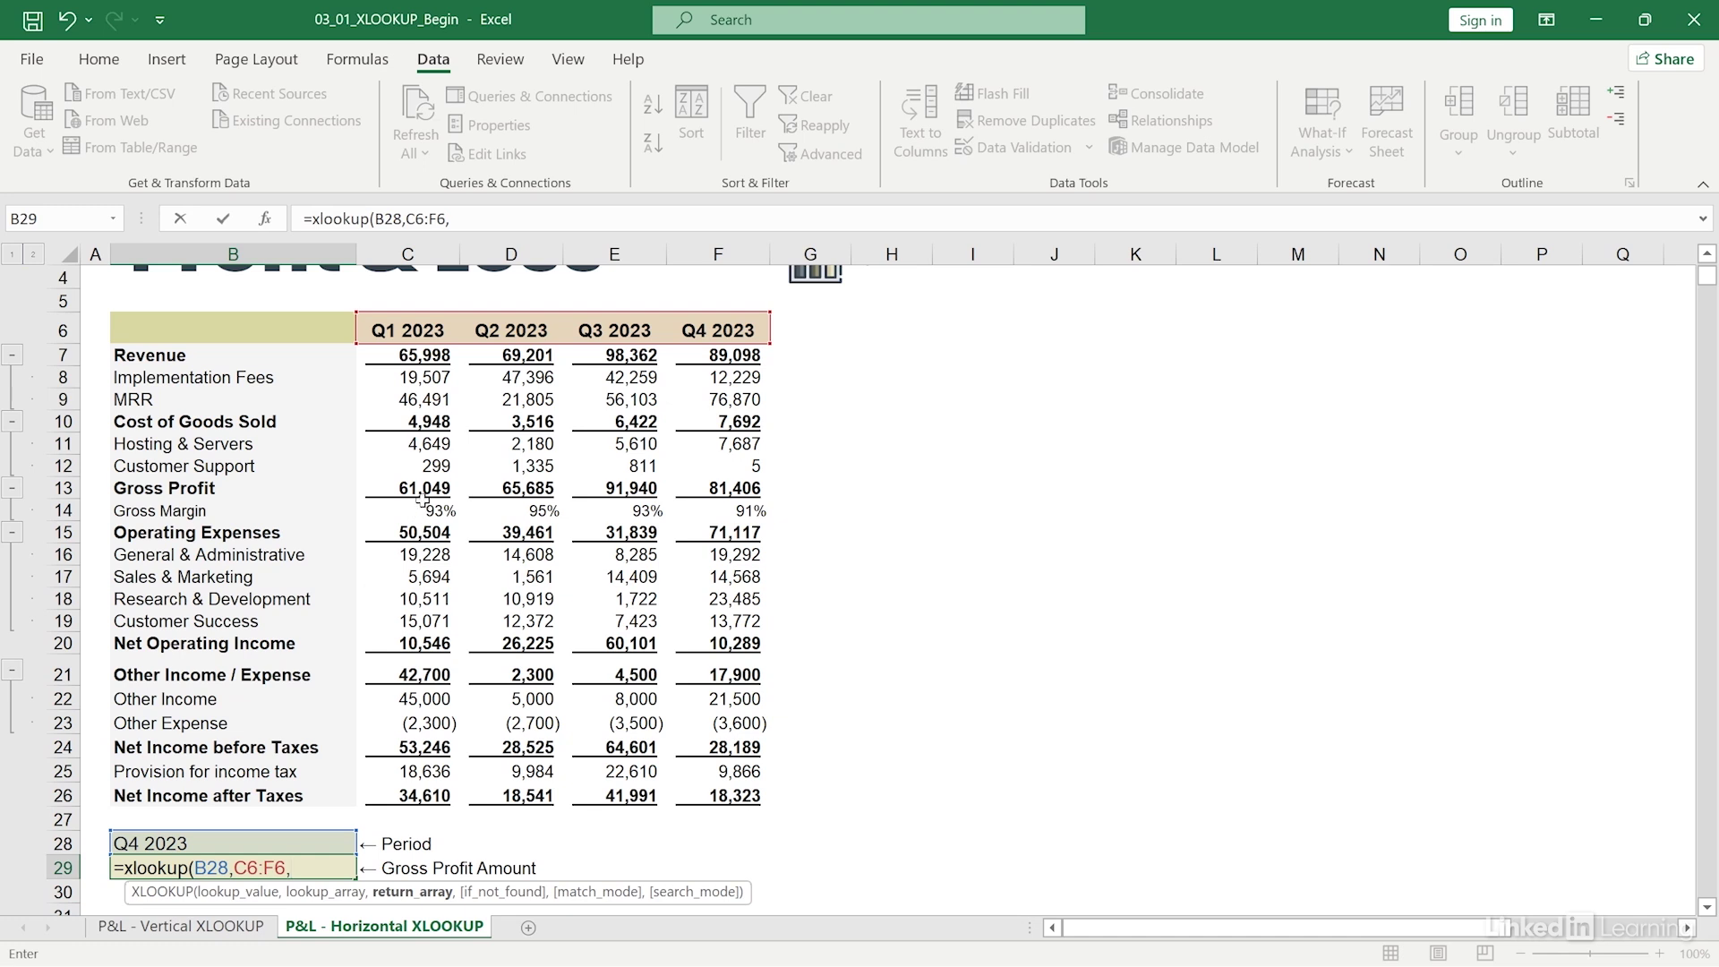
left_click_drag(400, 490, 701, 484)
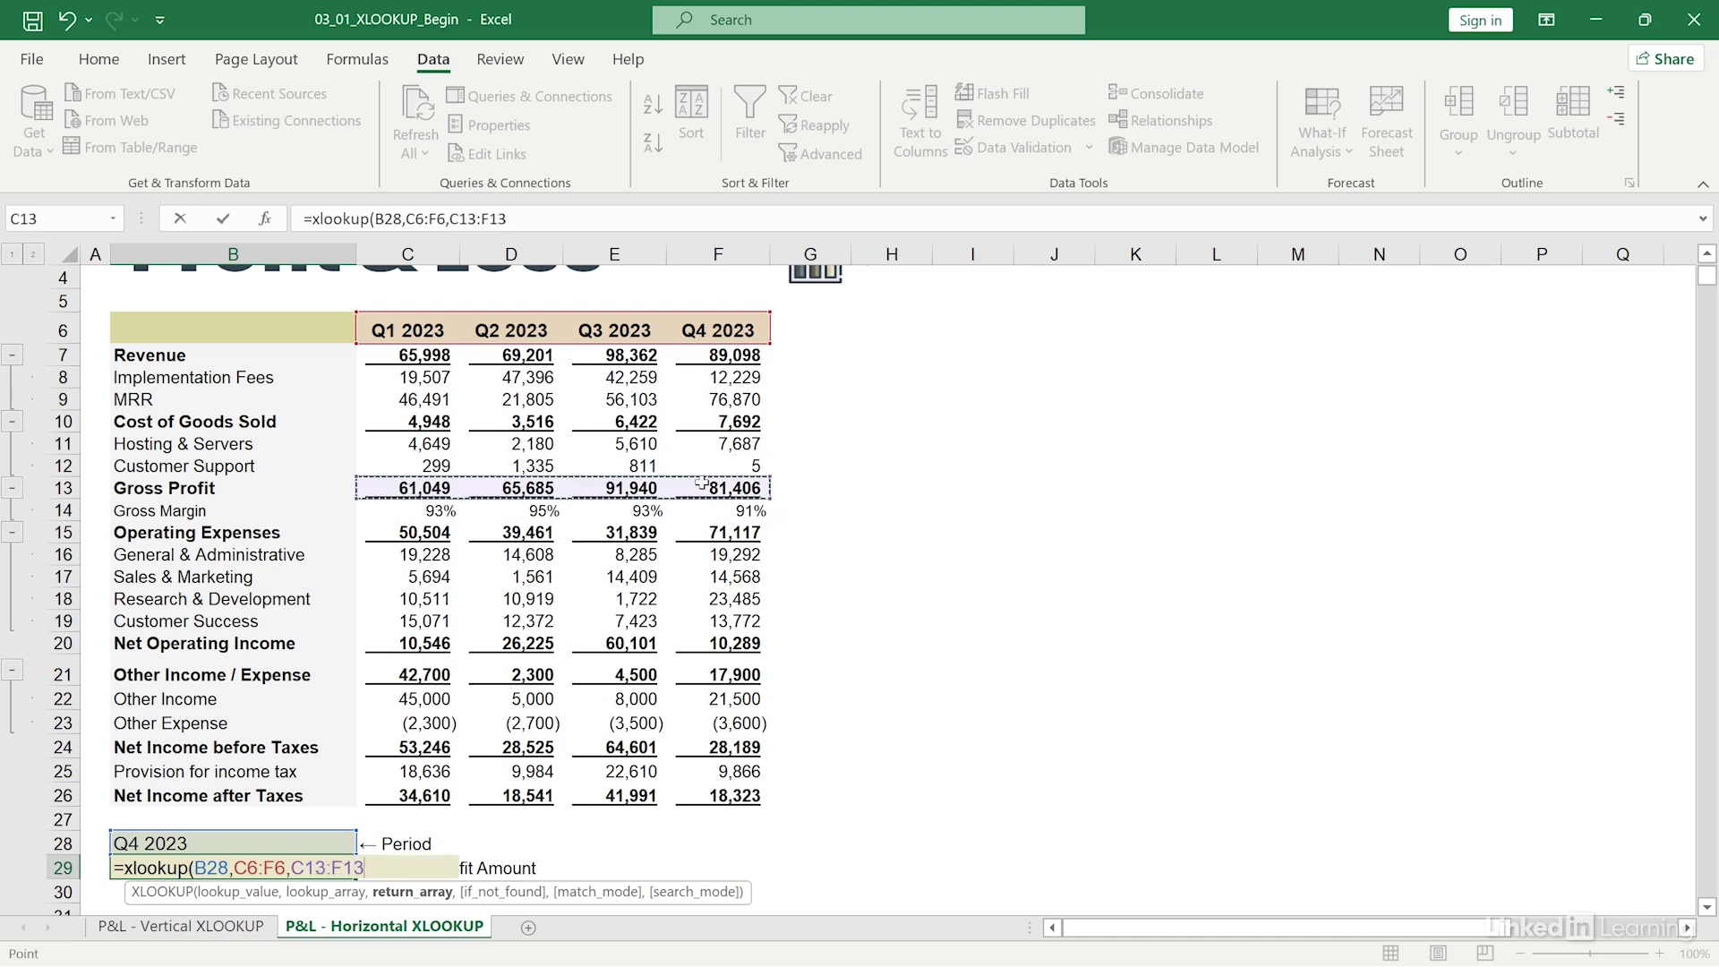
type(")")
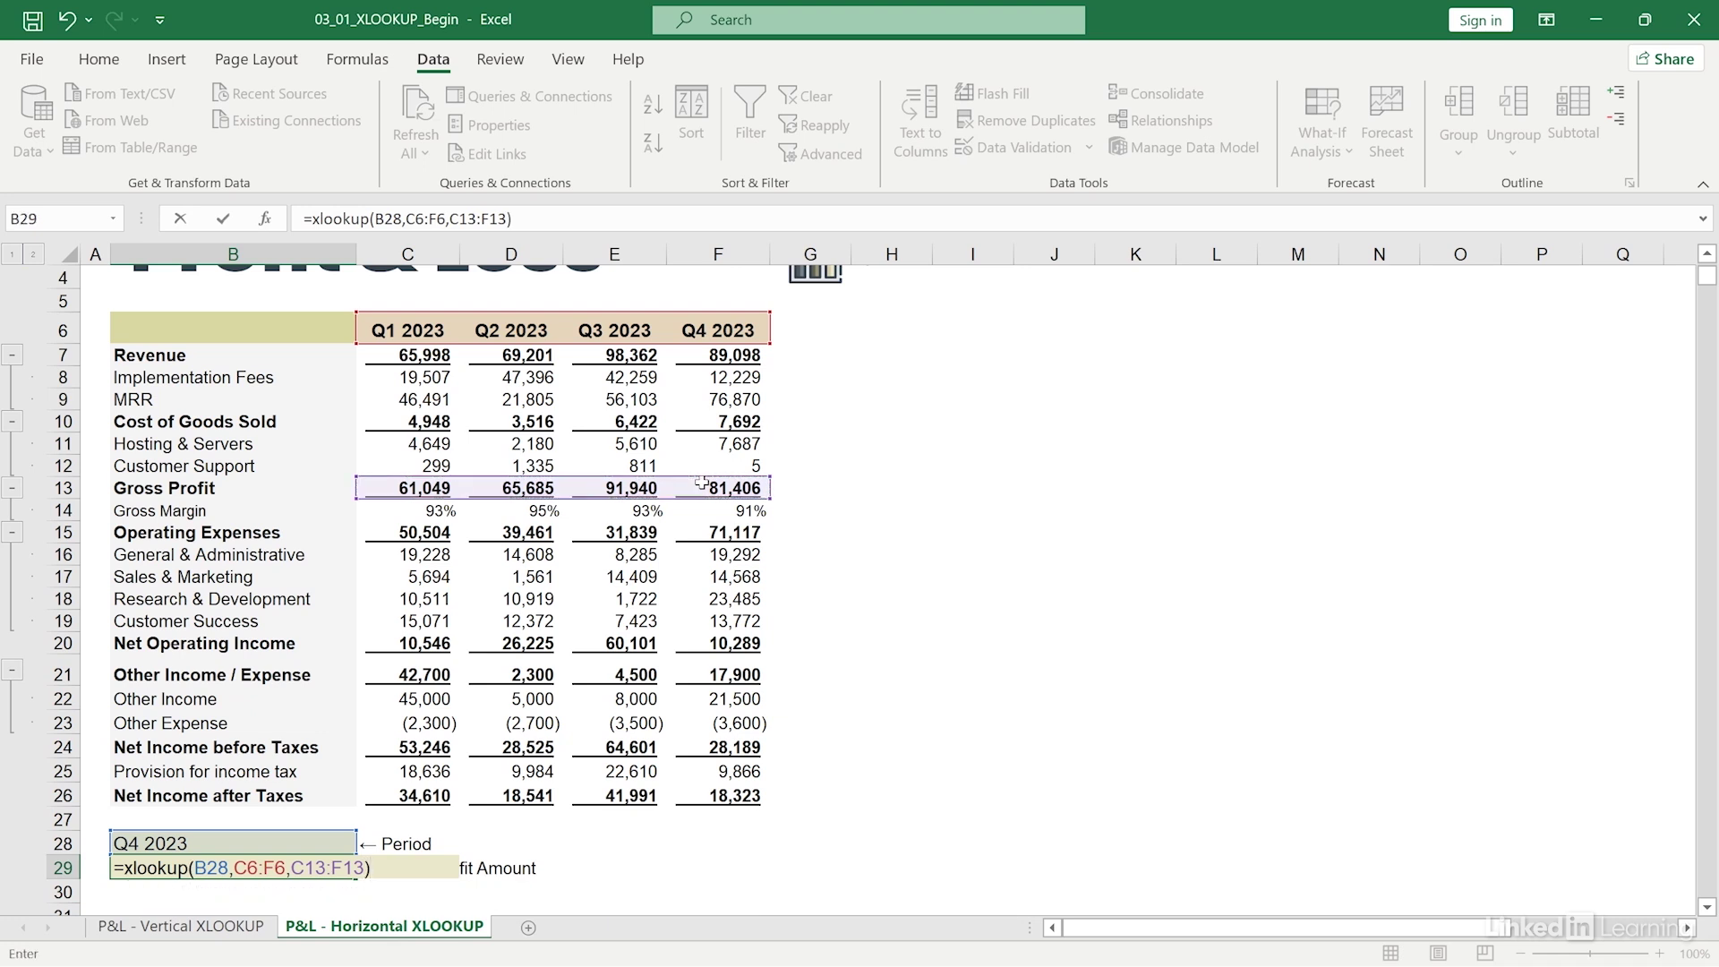
key("Return")
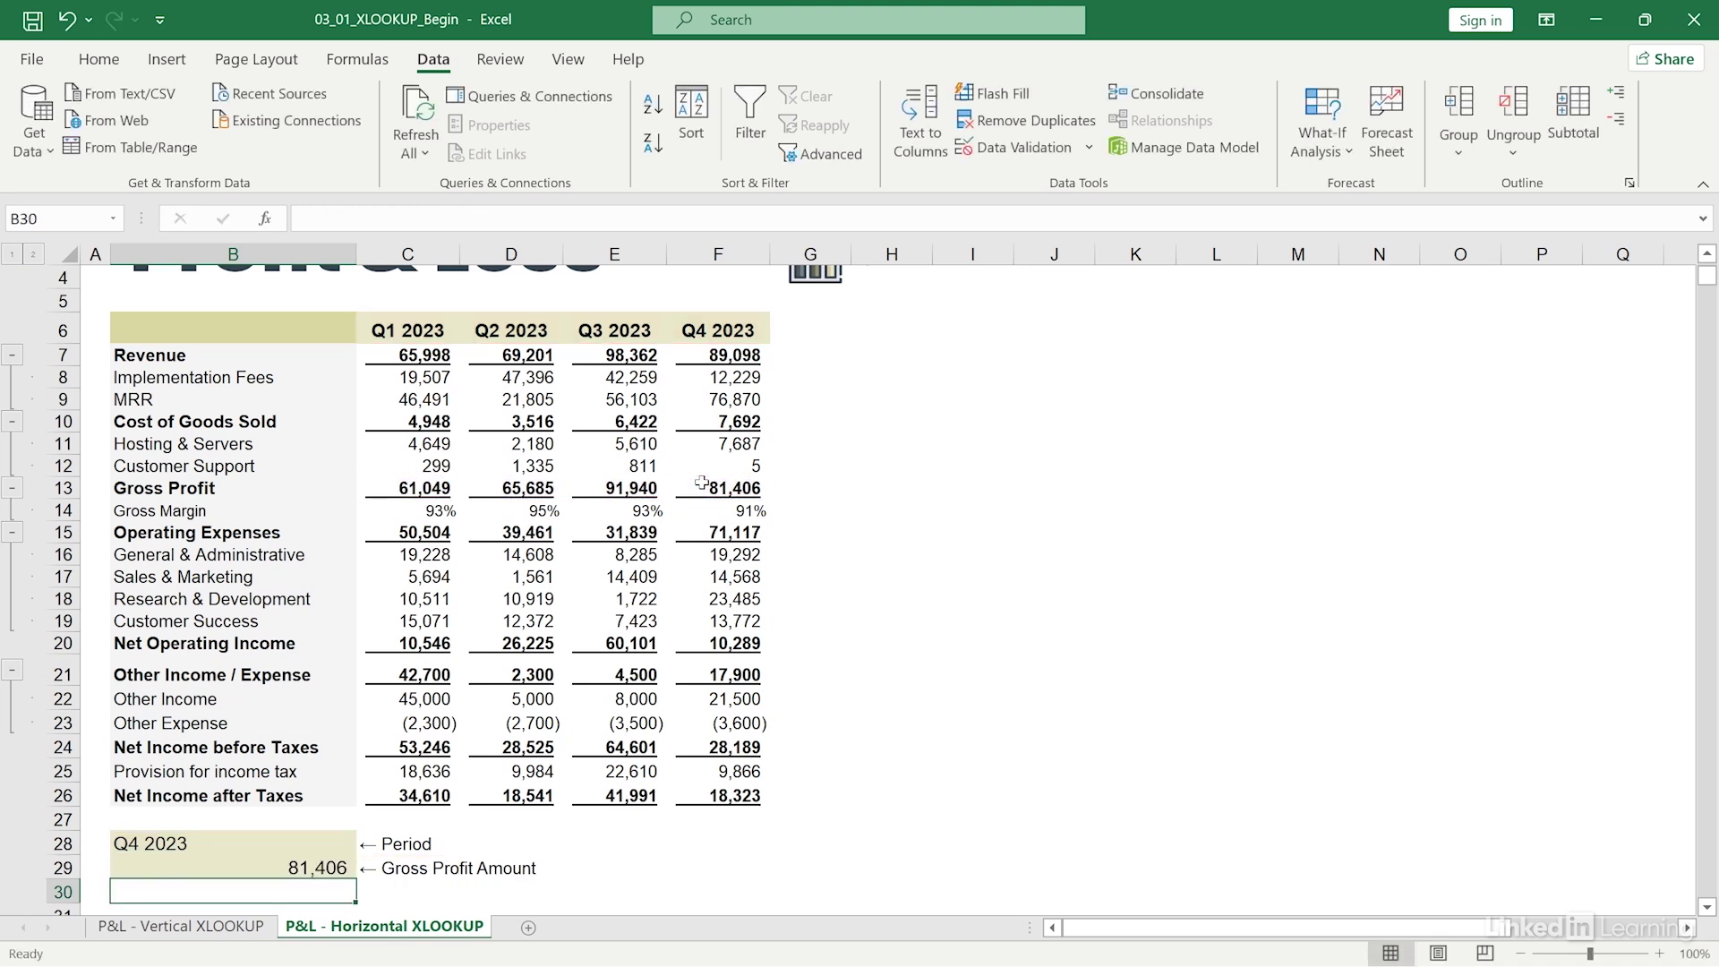